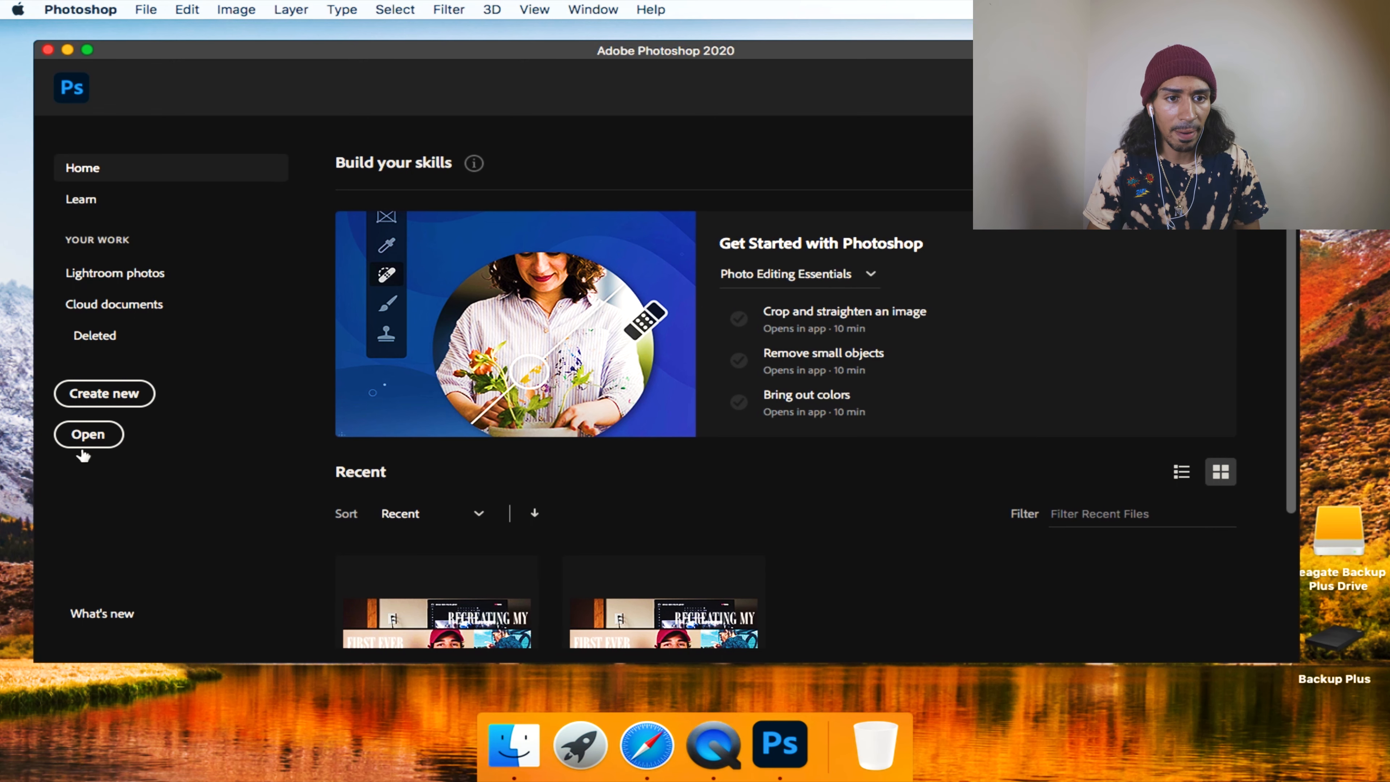
Open the raw photo AK7A0305.CR3 from the Photos folder with the default Camera Raw settings.
click(88, 440)
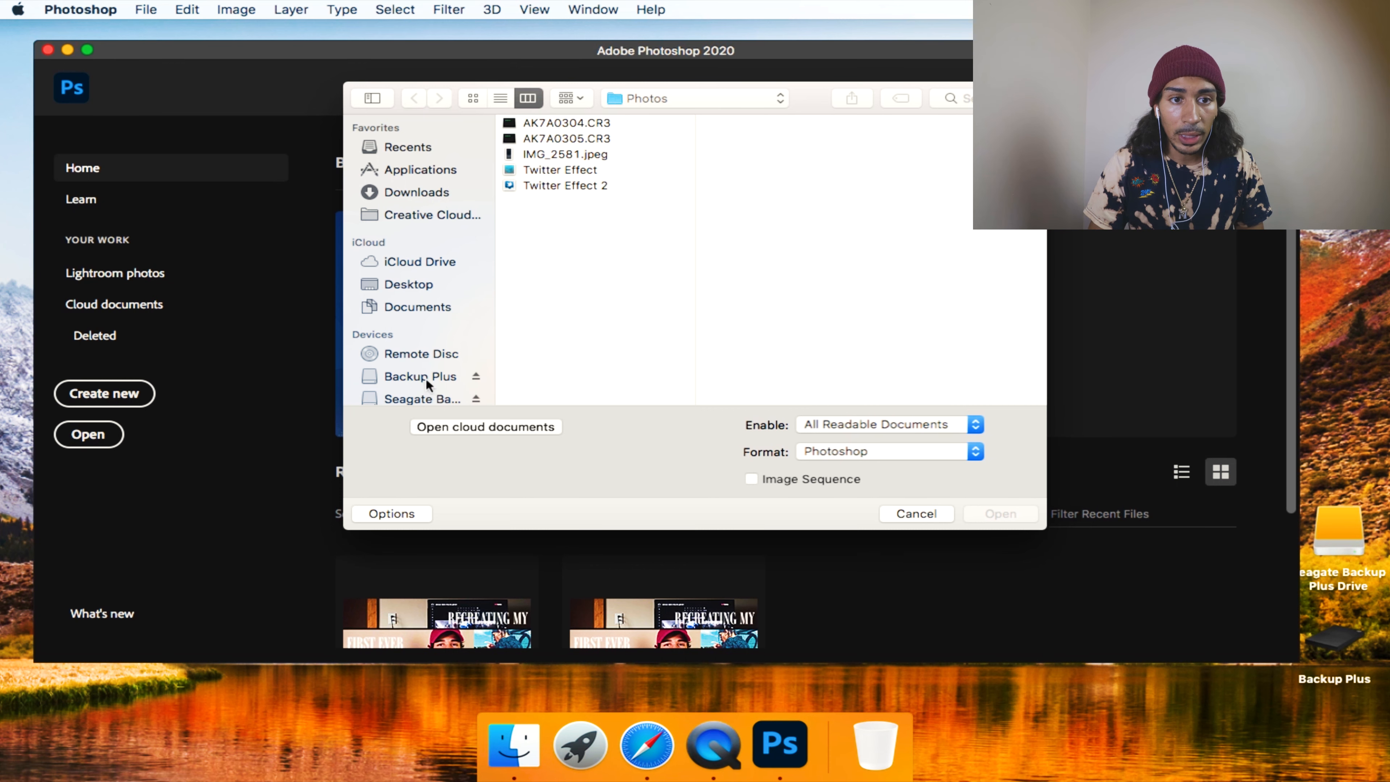
click(568, 138)
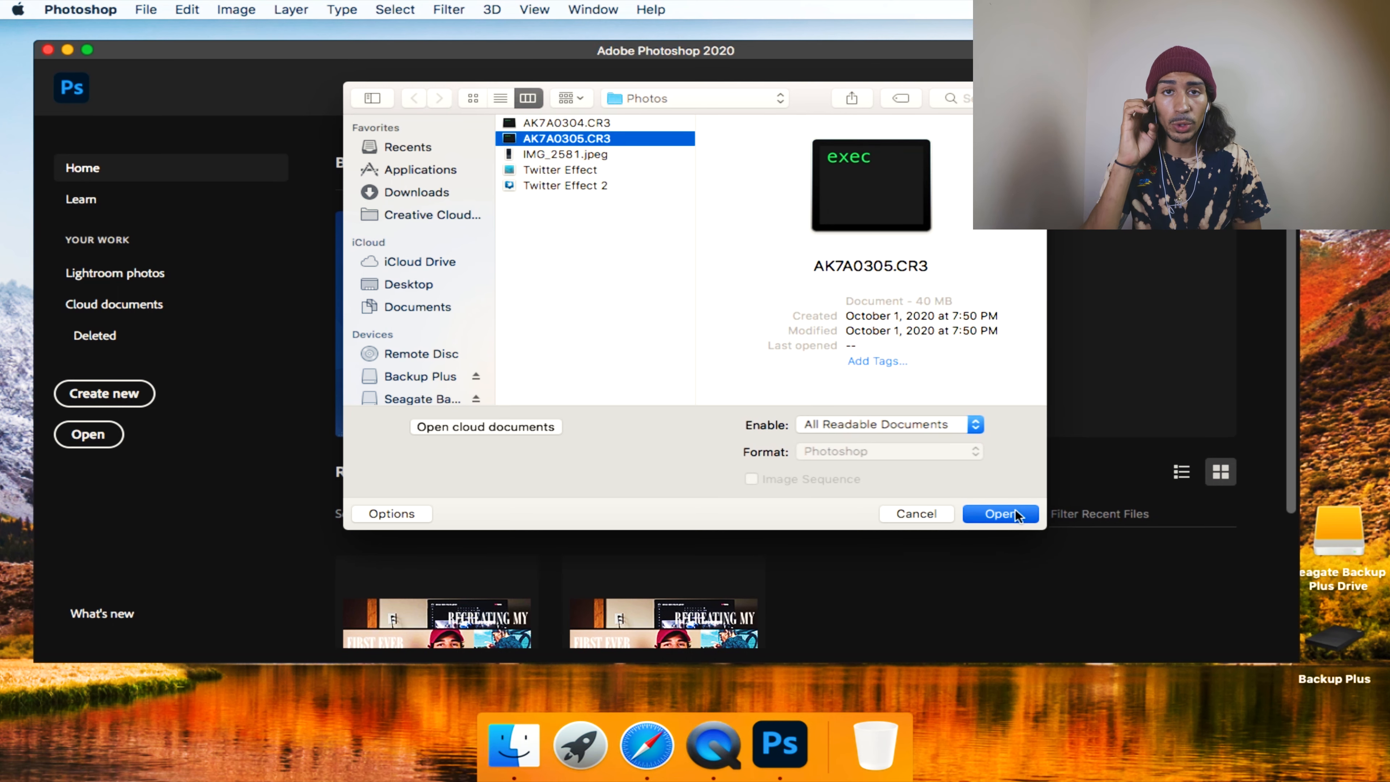
click(1004, 515)
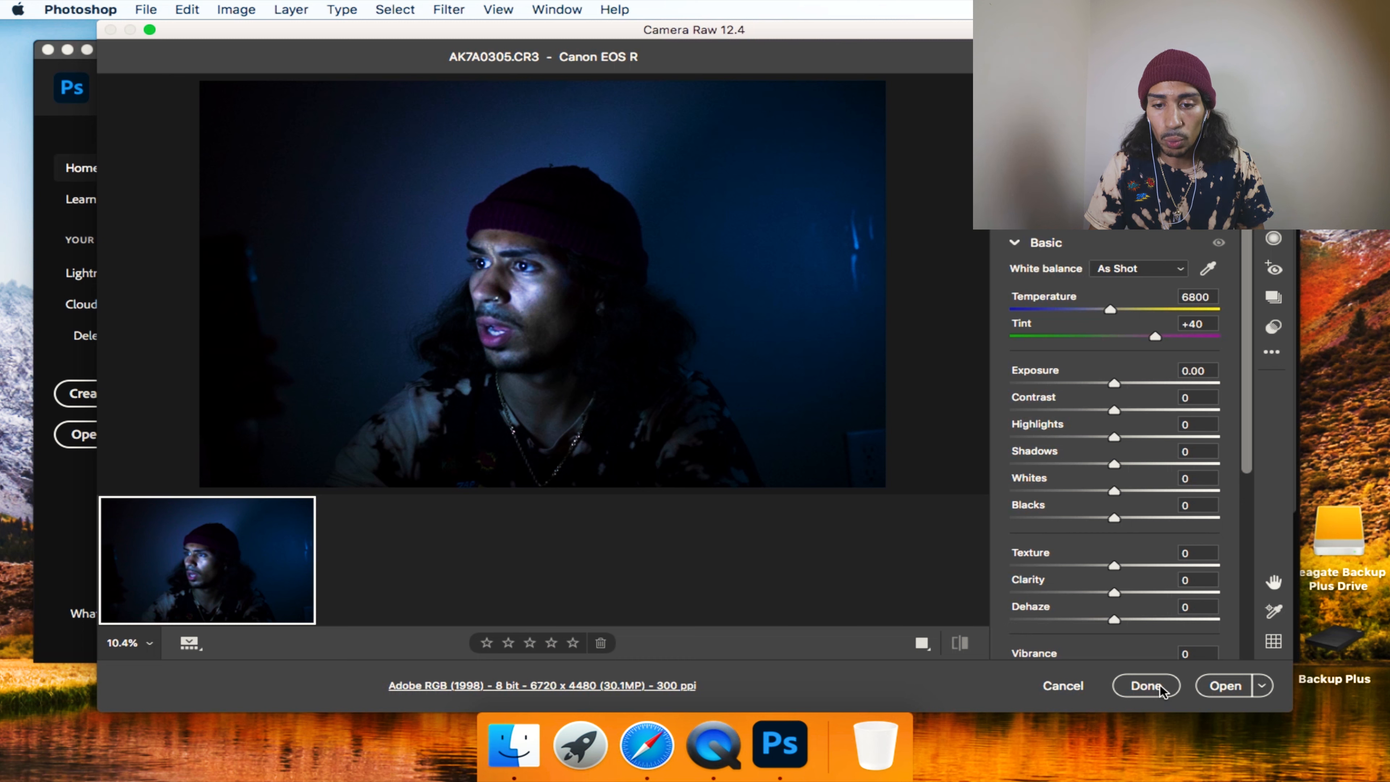
click(1217, 691)
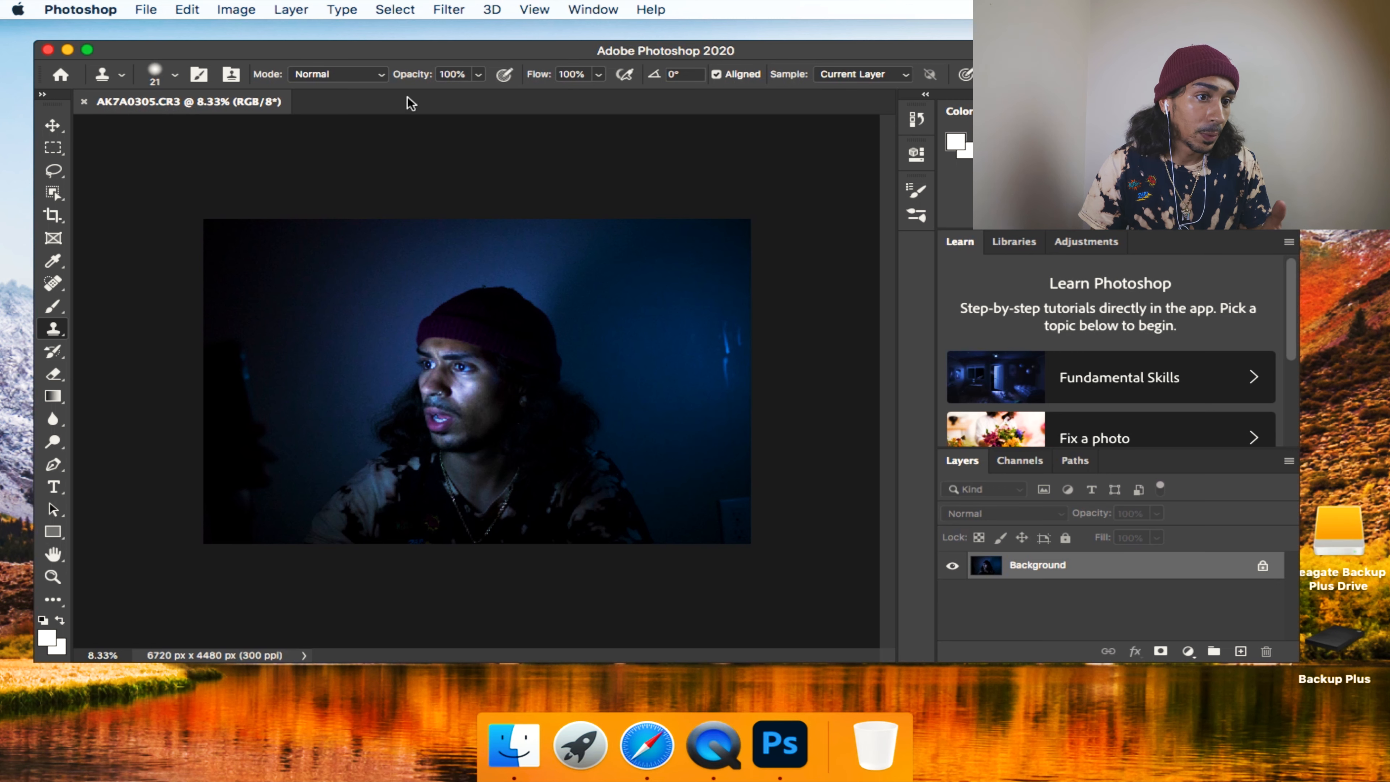
Open the Twitter Effect 2 image from the Photos folder as a smart object.
click(143, 9)
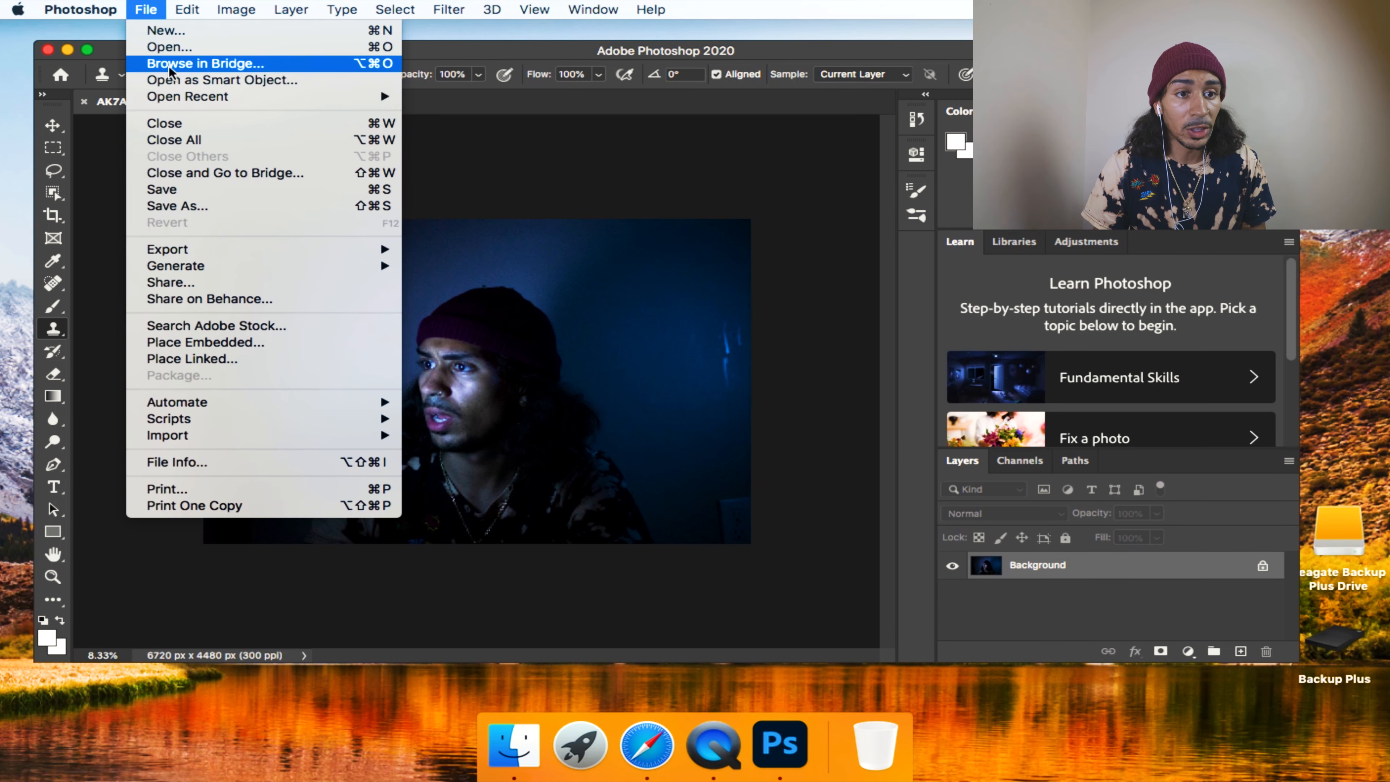
mouse_move(193, 95)
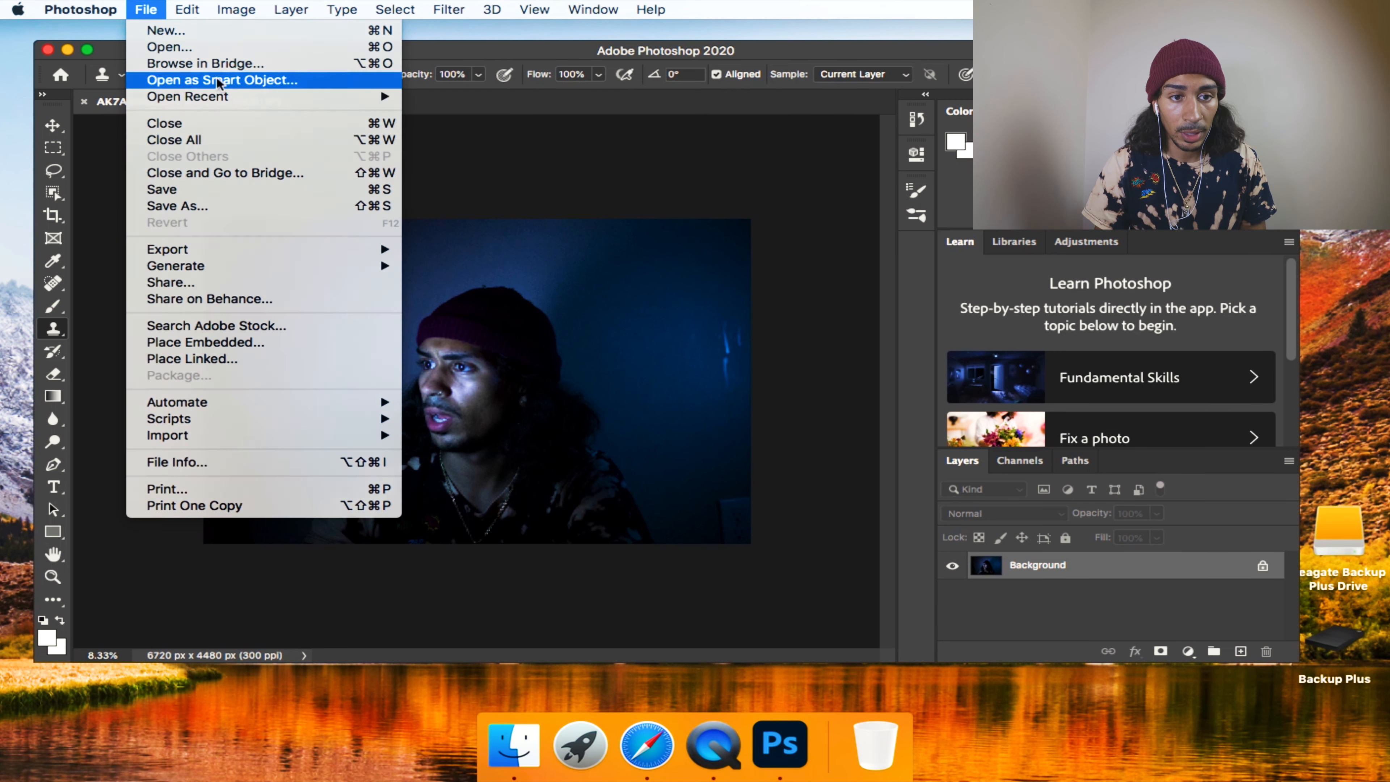
click(216, 78)
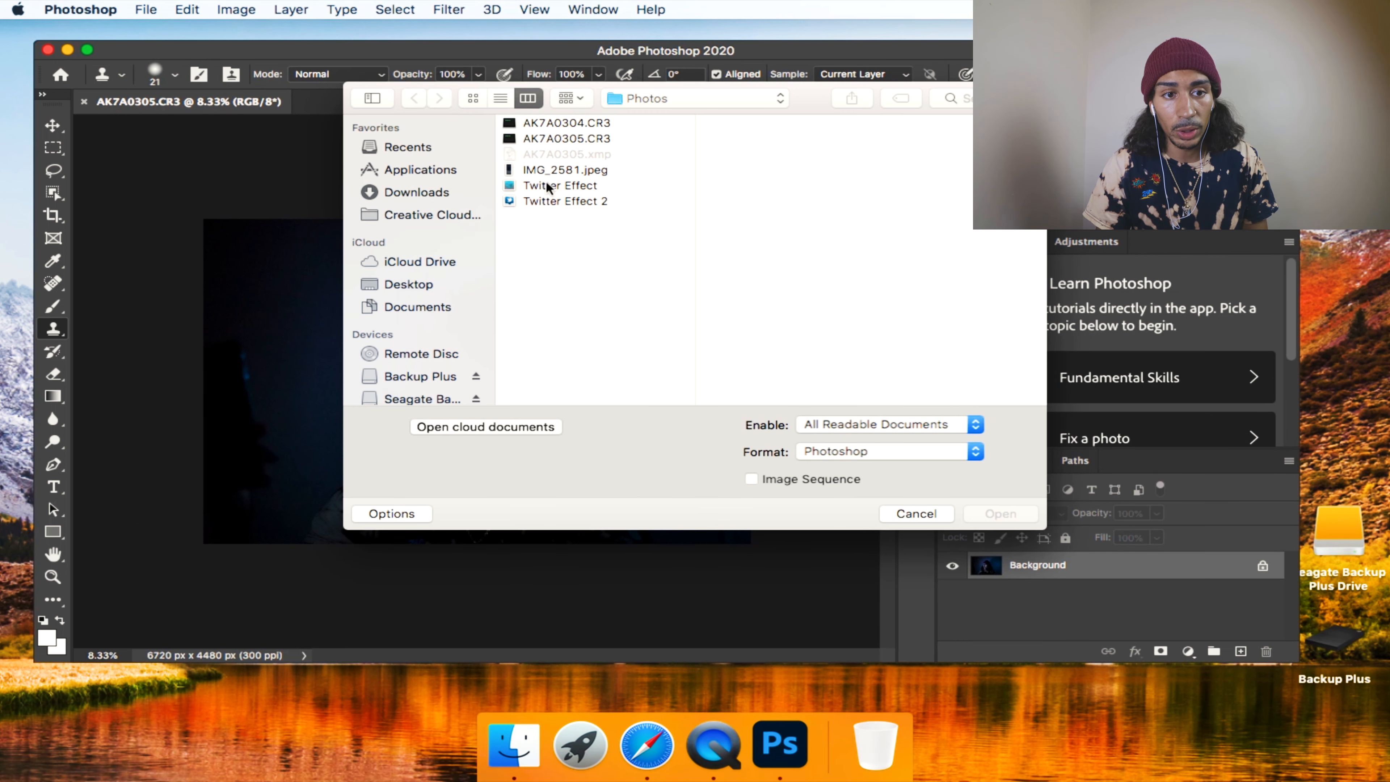
click(551, 203)
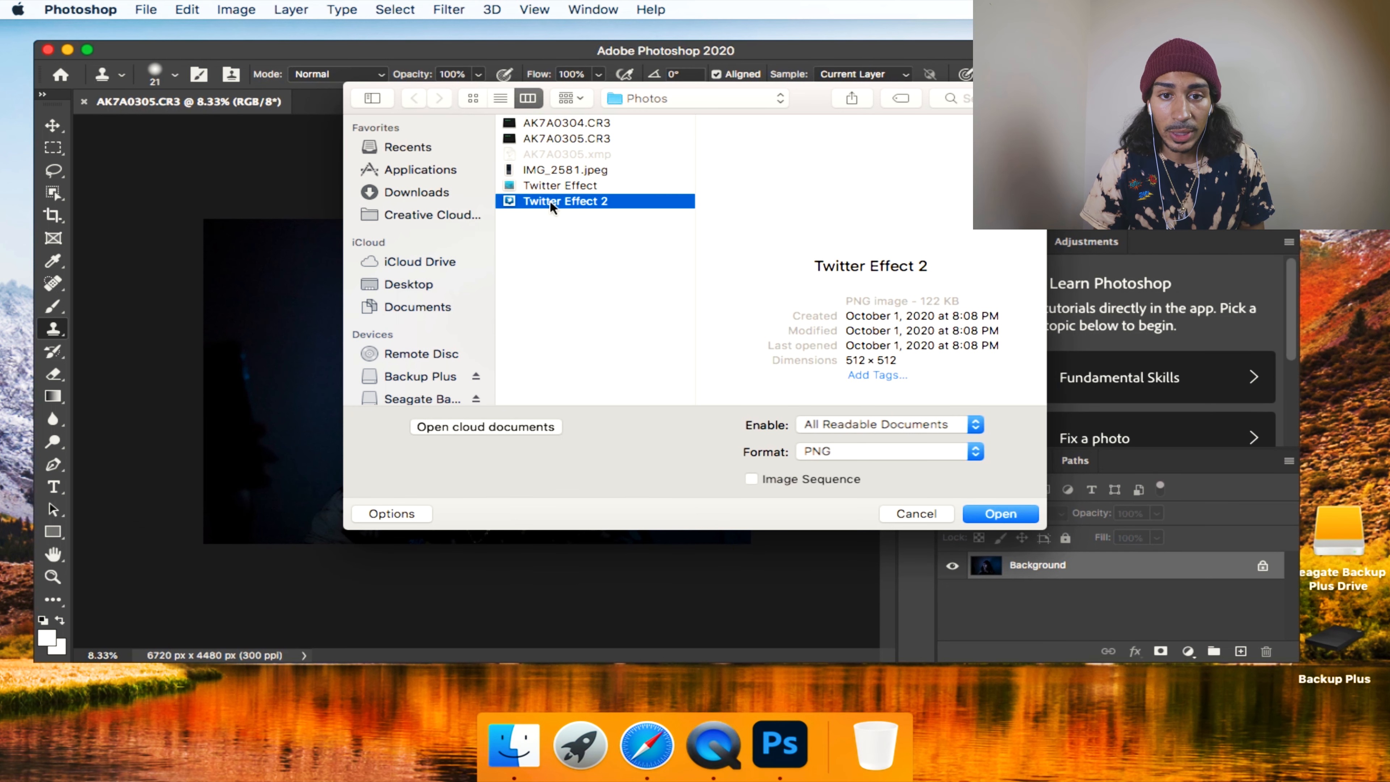
click(981, 517)
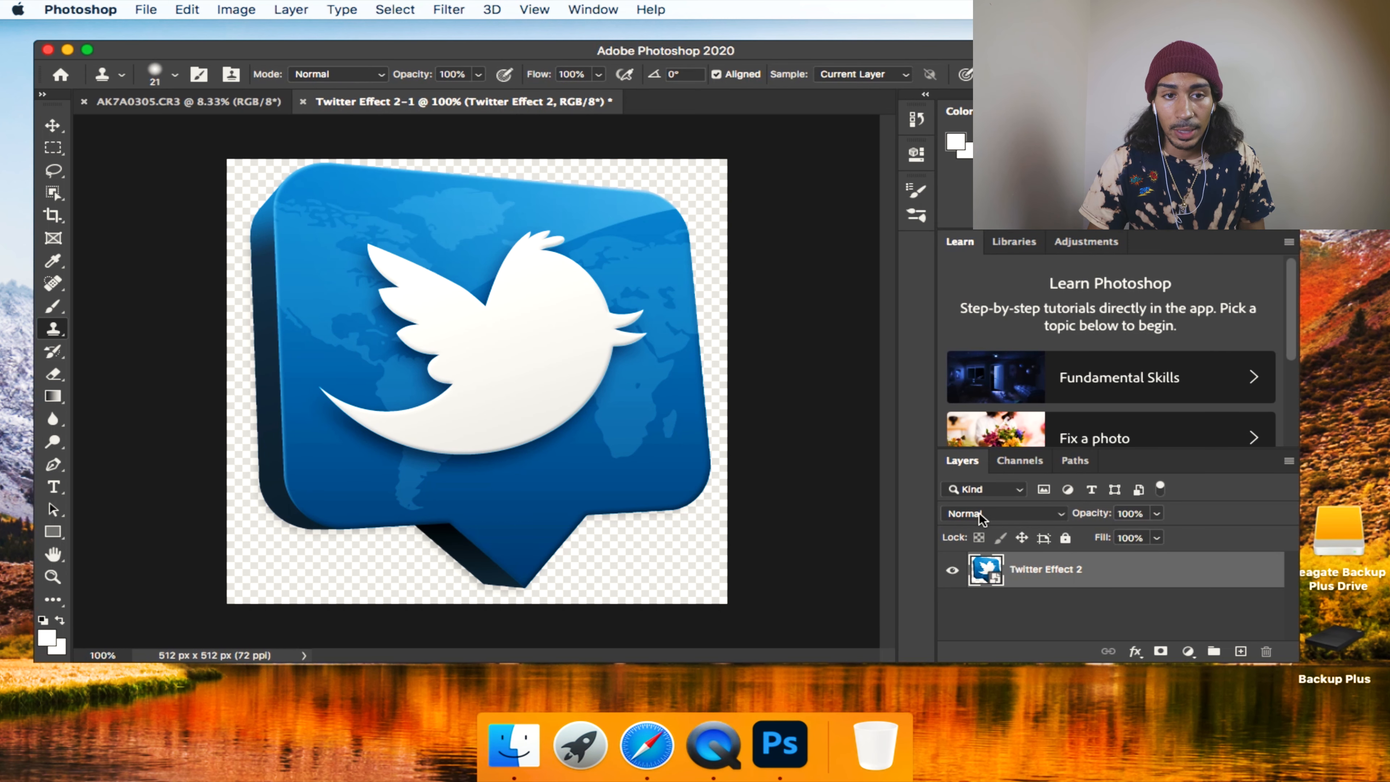
Open the tweet screenshot IMG_2581.jpeg as a smart object.
right_click(1018, 585)
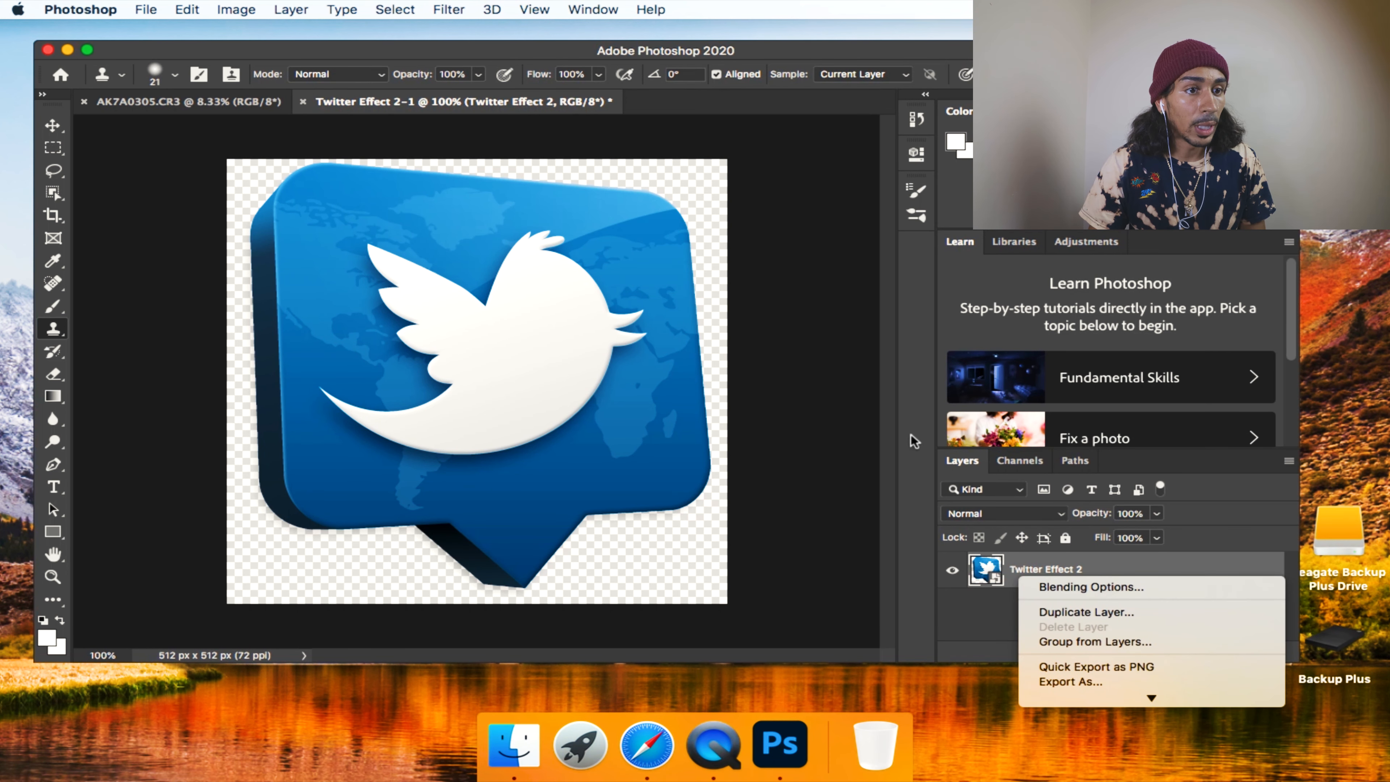
click(148, 10)
click(149, 10)
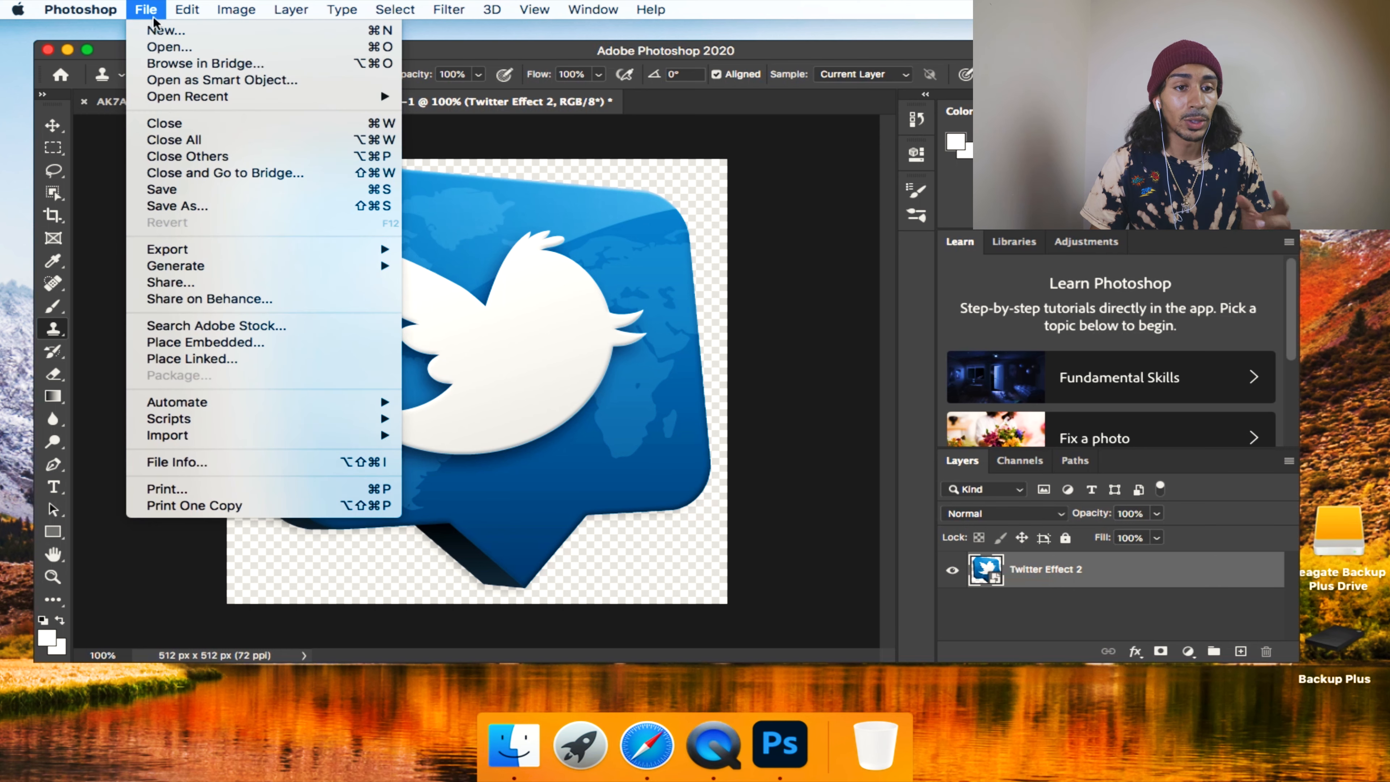
click(186, 83)
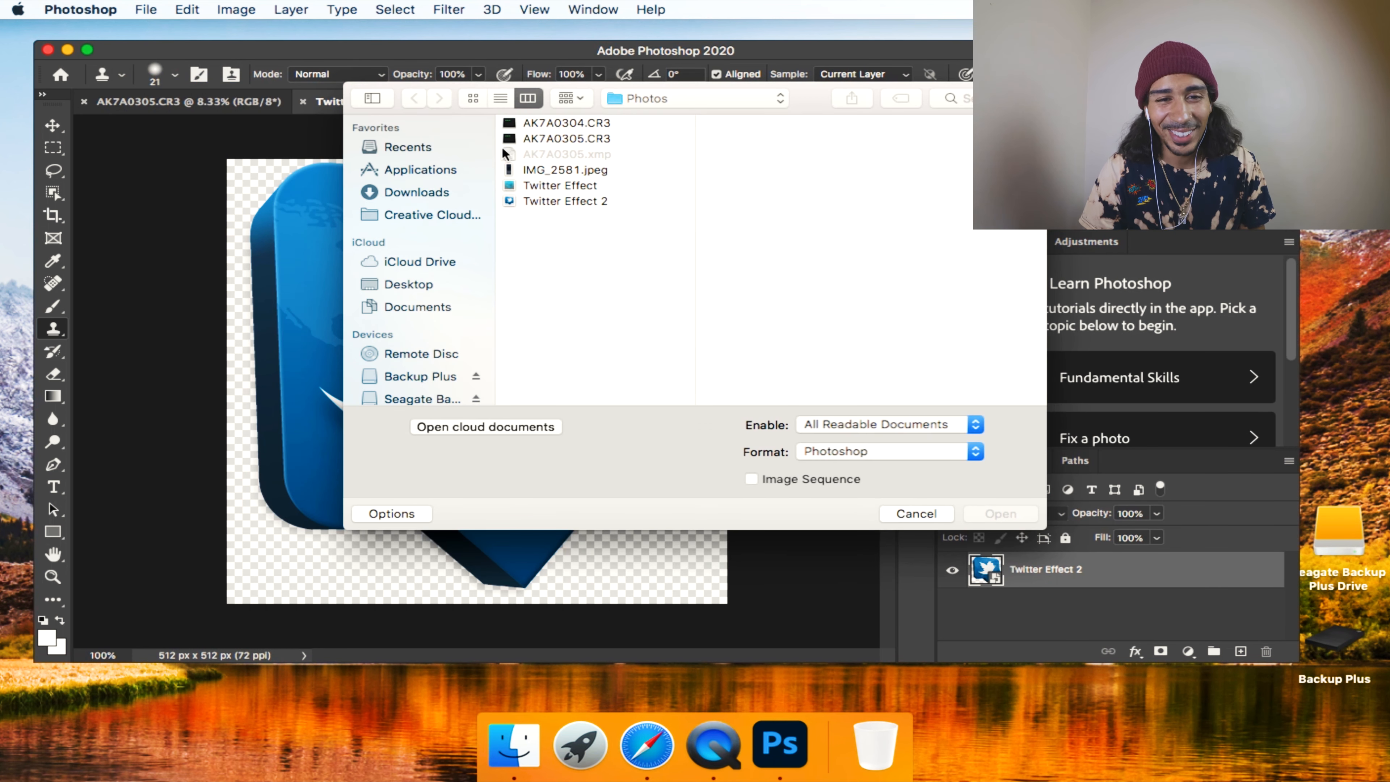
click(537, 170)
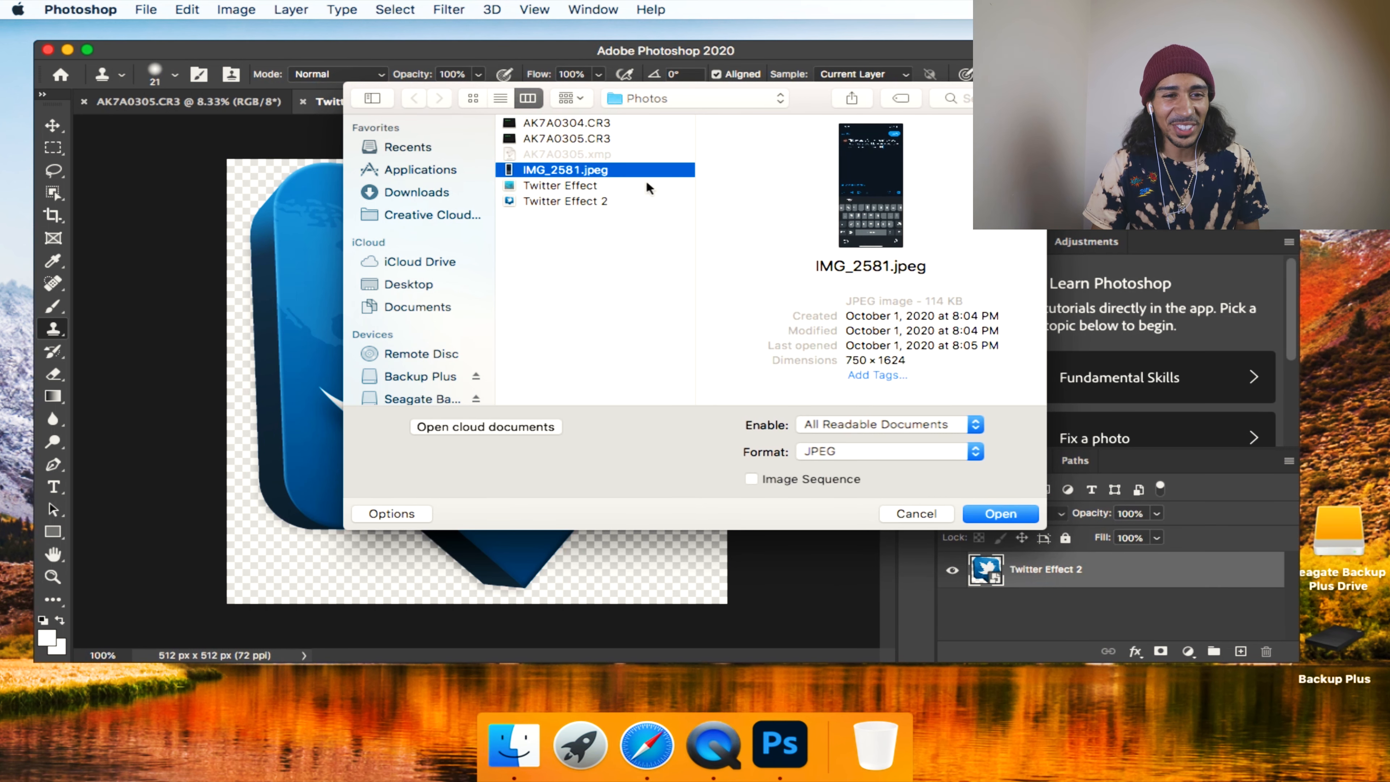
click(997, 515)
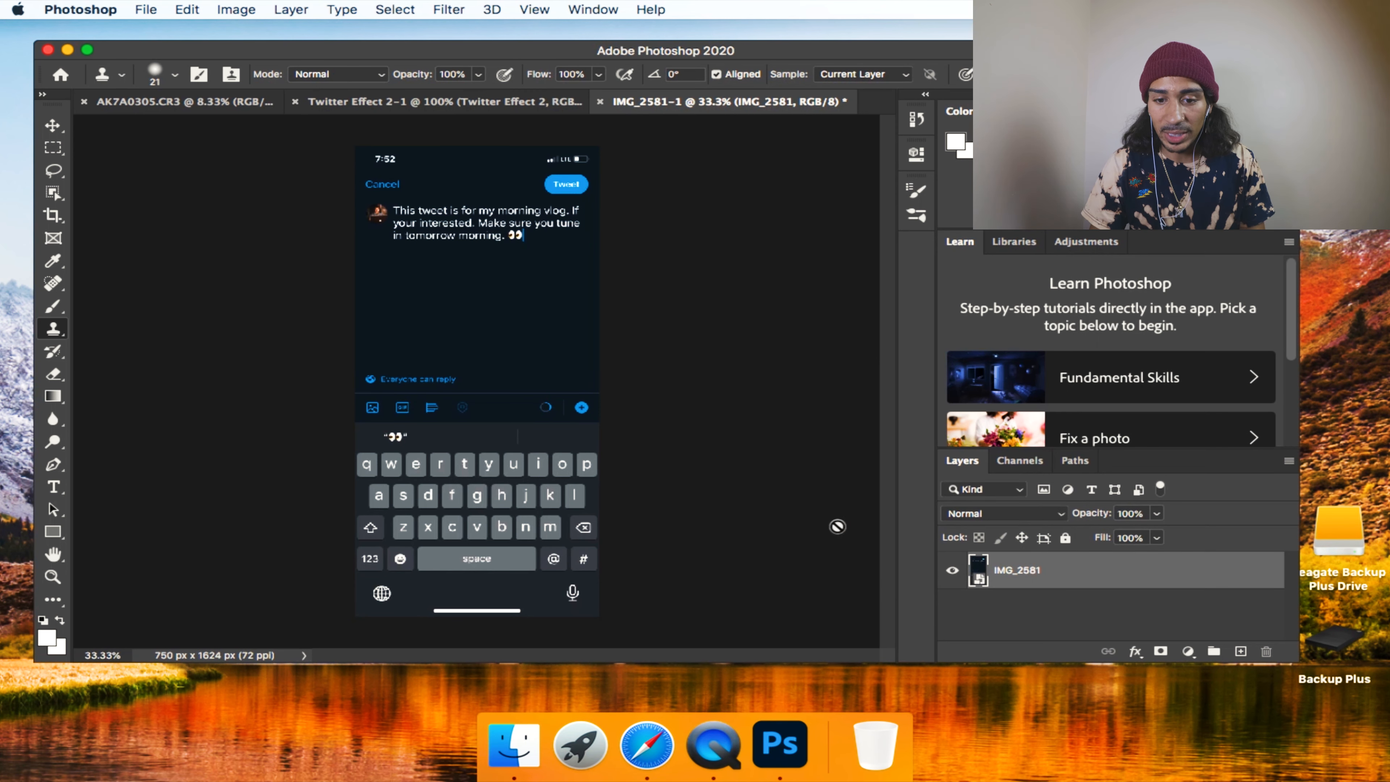
Rasterize the smart object layers in the IMG_2581 and Twitter Effect 2 documents.
right_click(1010, 582)
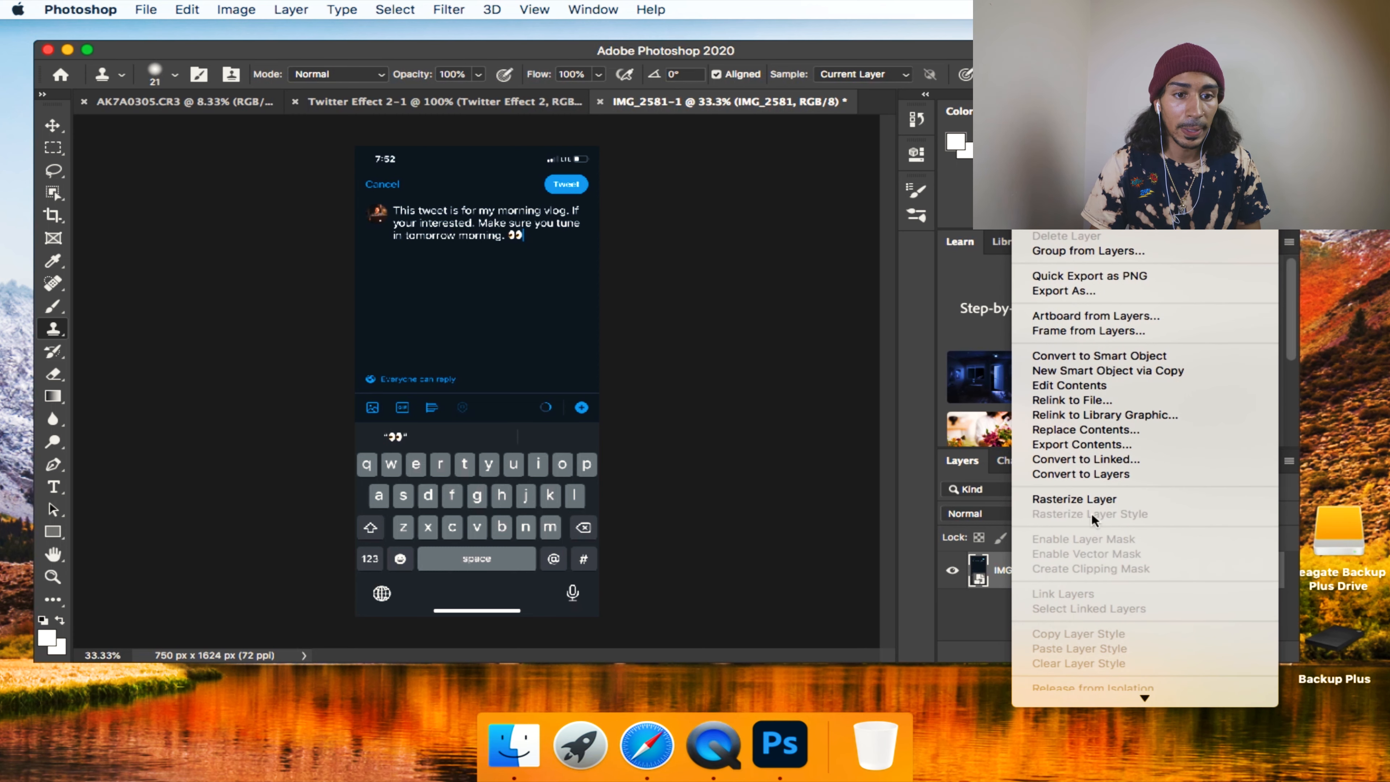
click(1075, 498)
key(ctrl+shift+Tab)
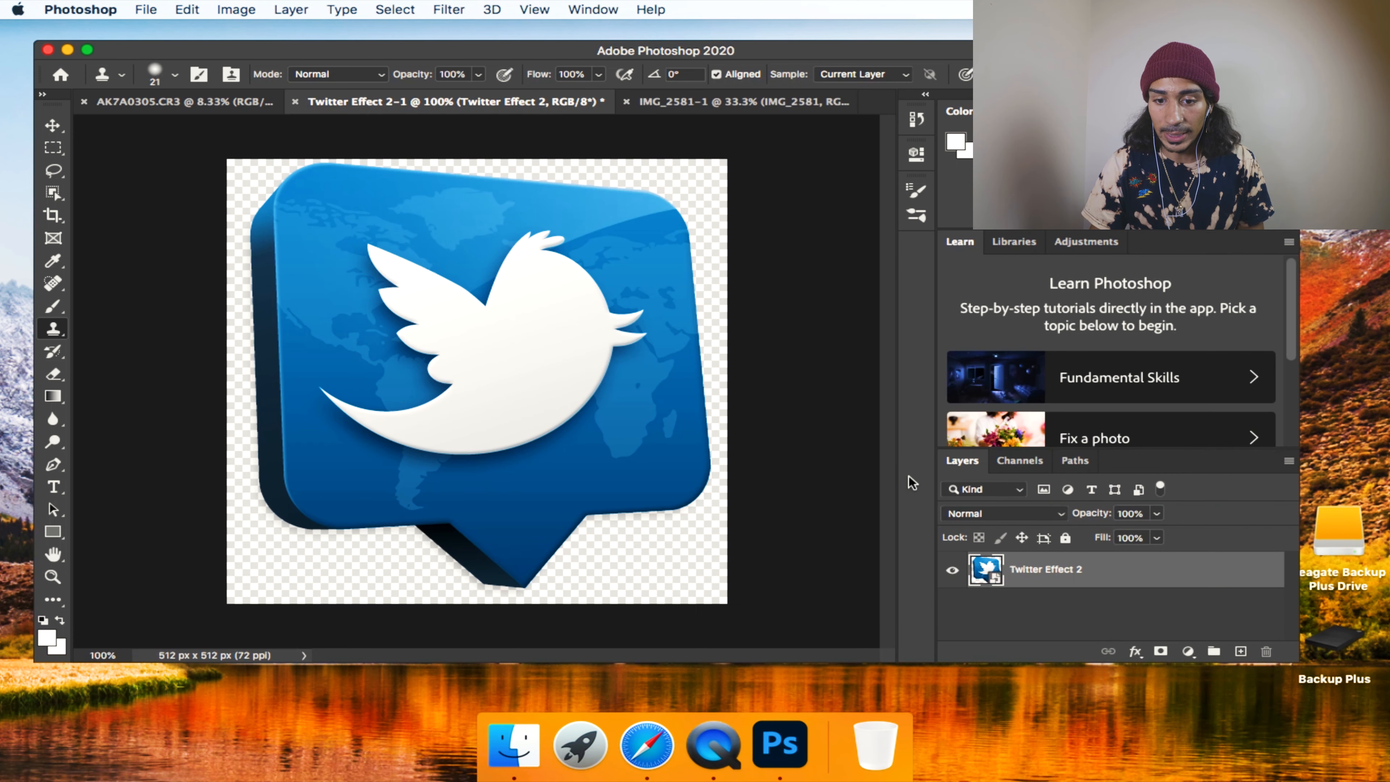
right_click(1047, 578)
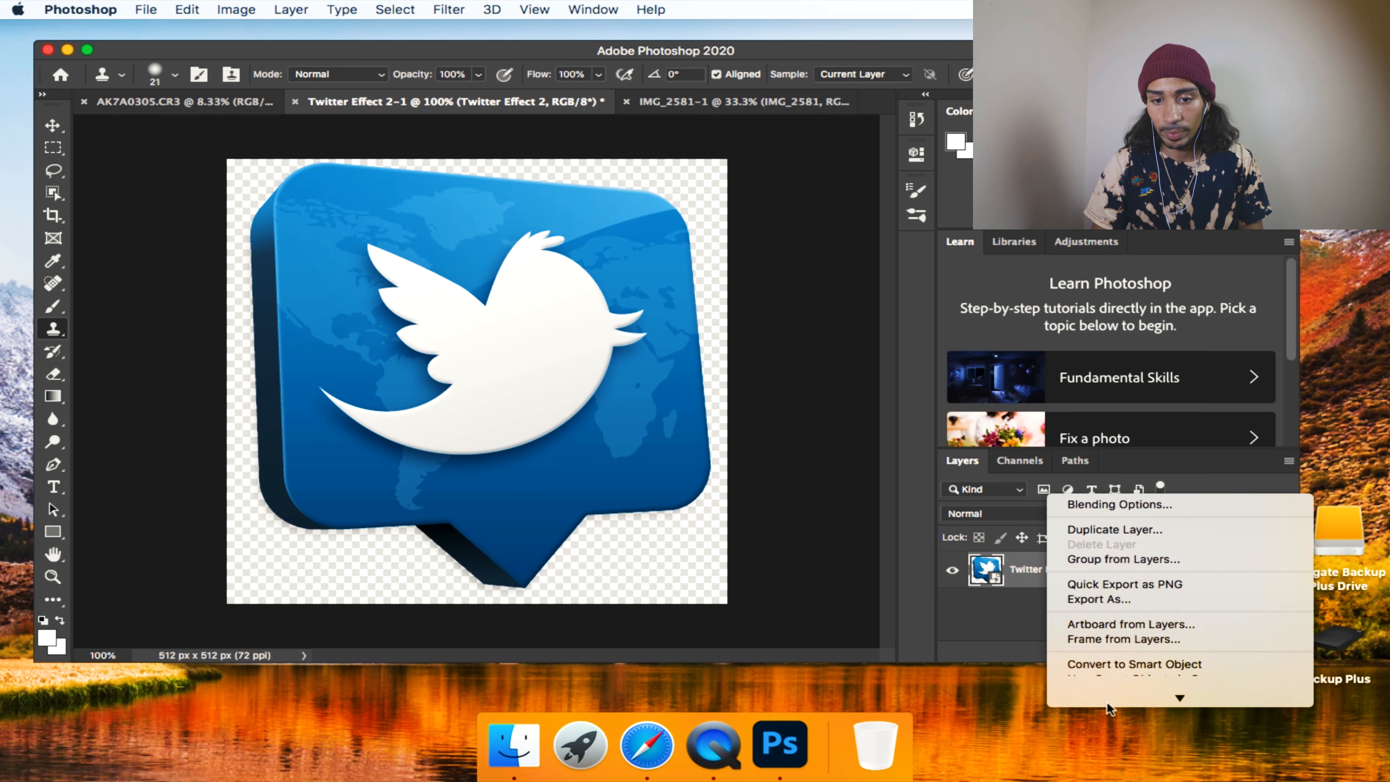
click(1108, 569)
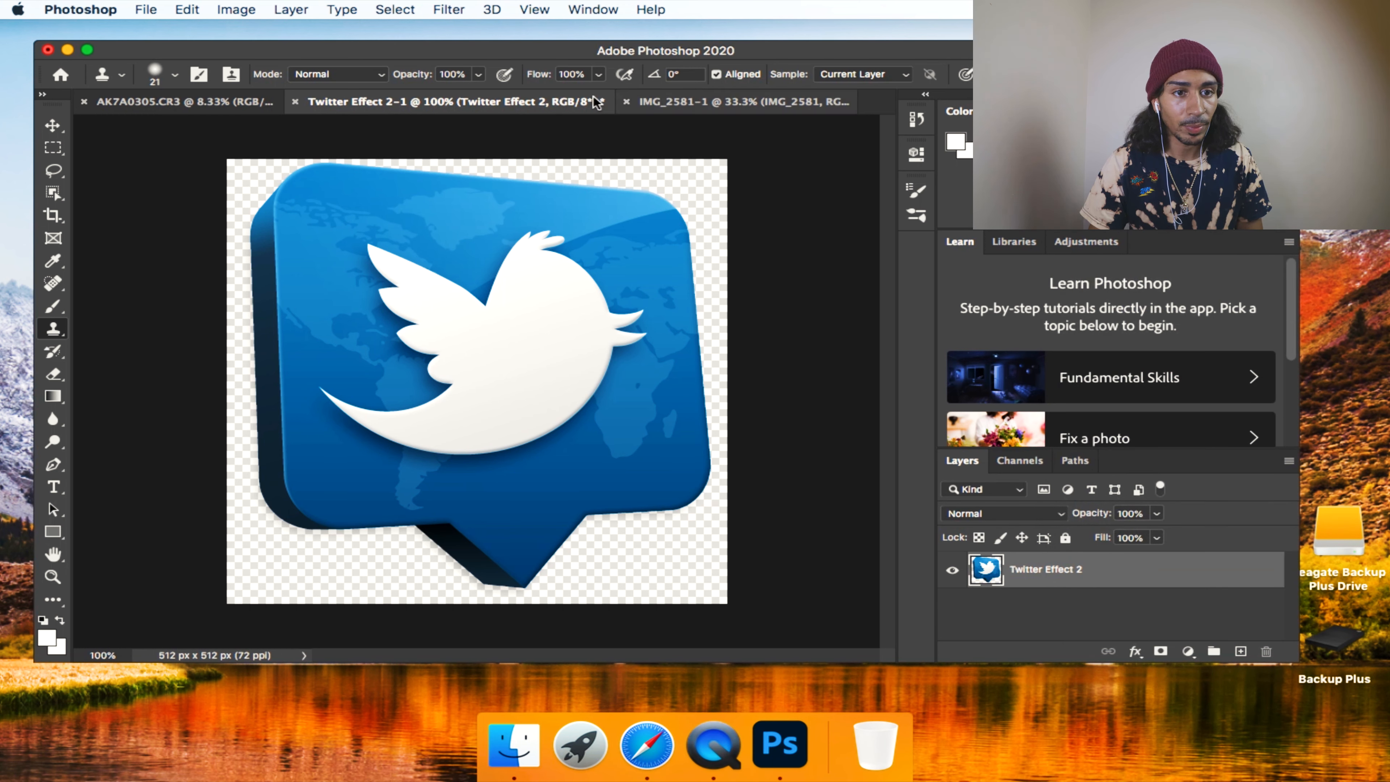
click(189, 107)
click(421, 100)
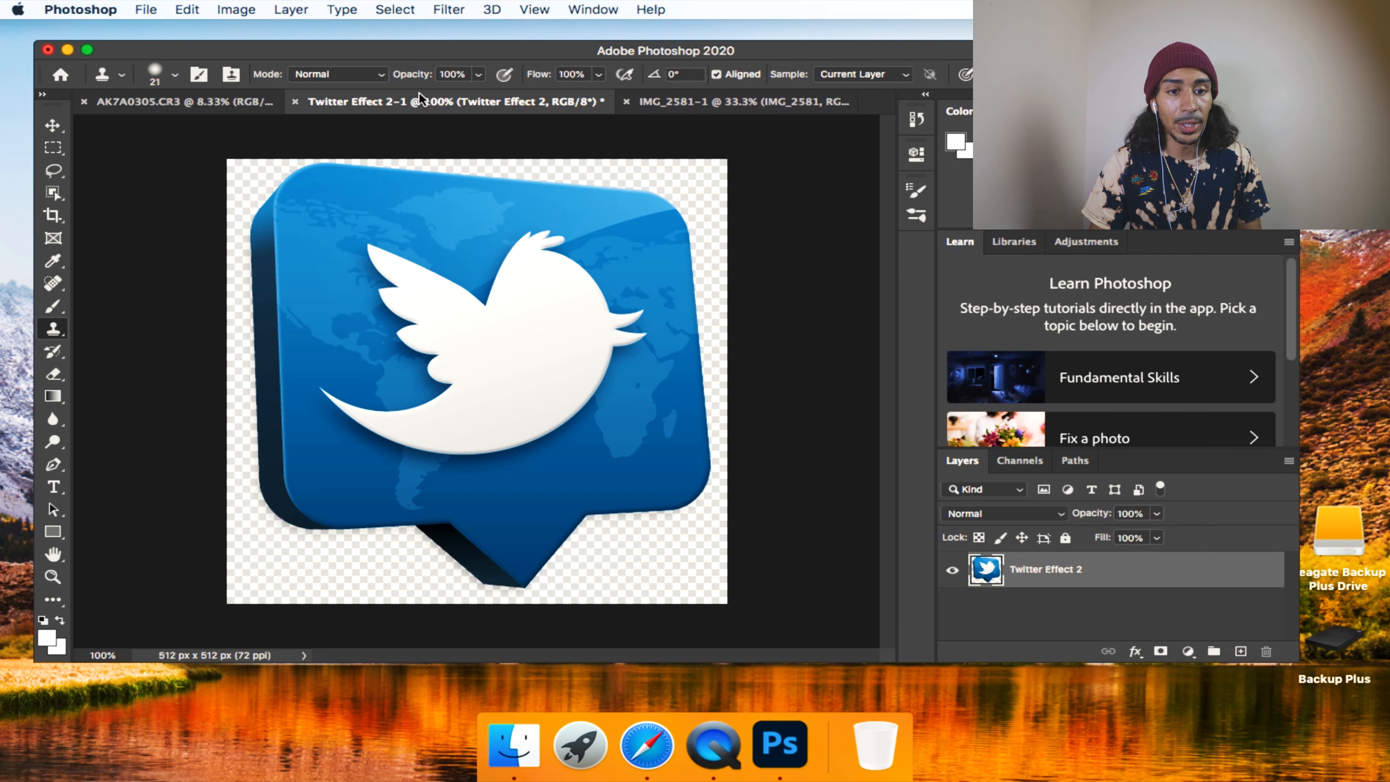
click(189, 101)
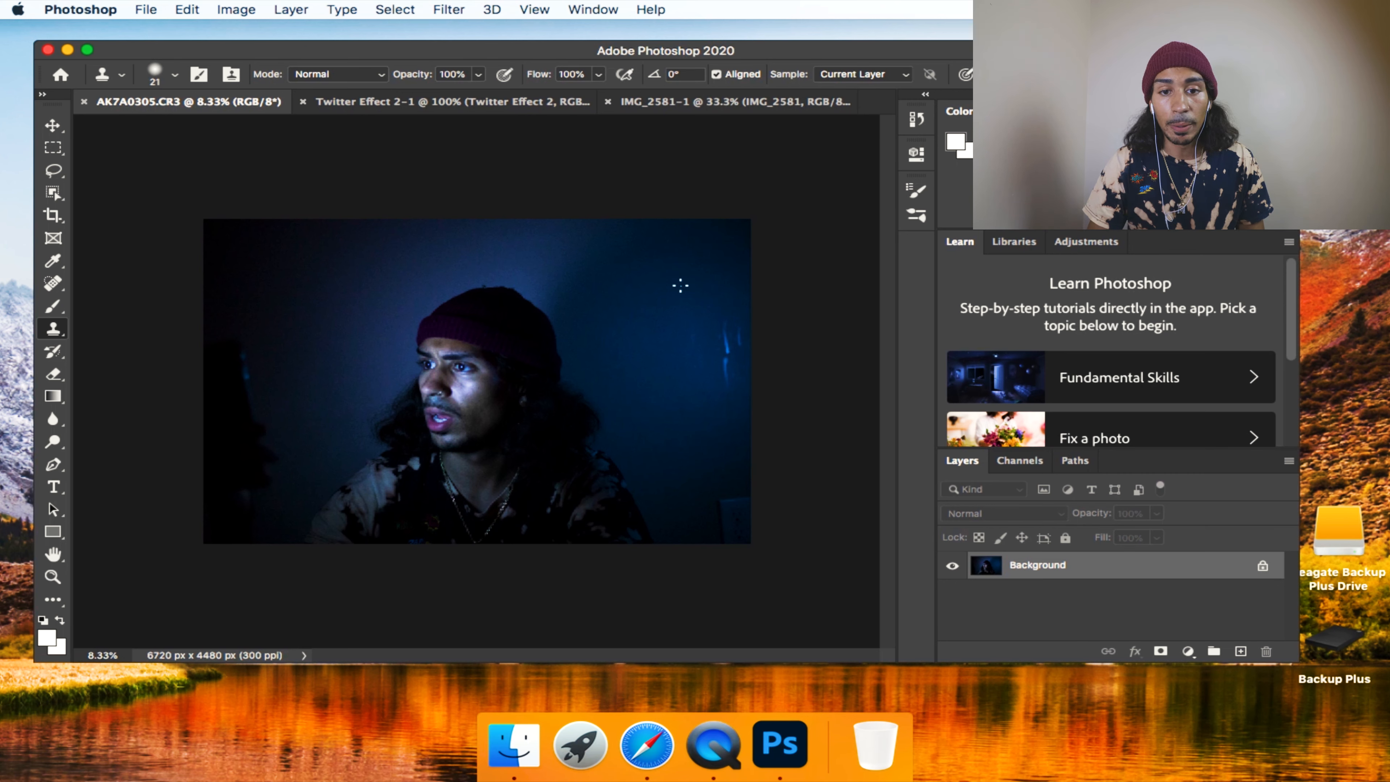
click(631, 285)
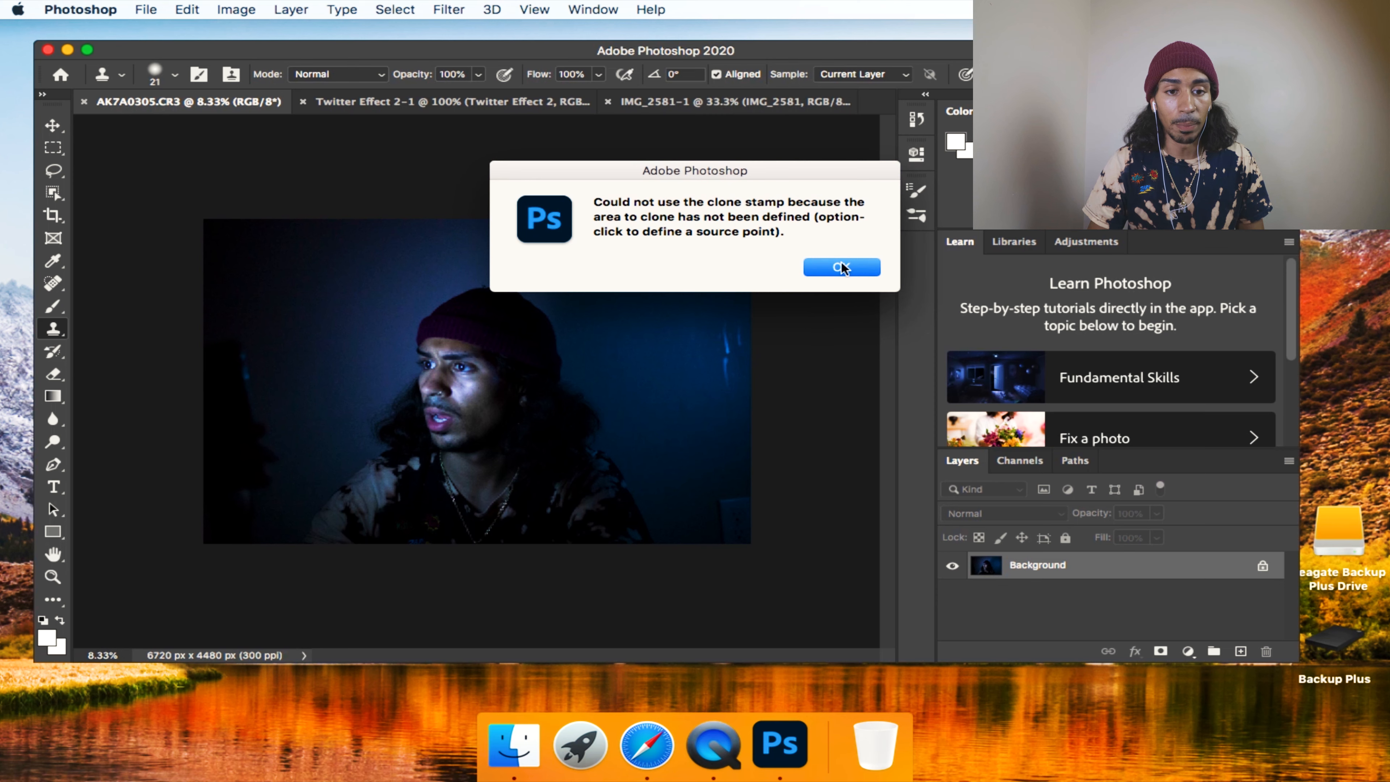
click(843, 273)
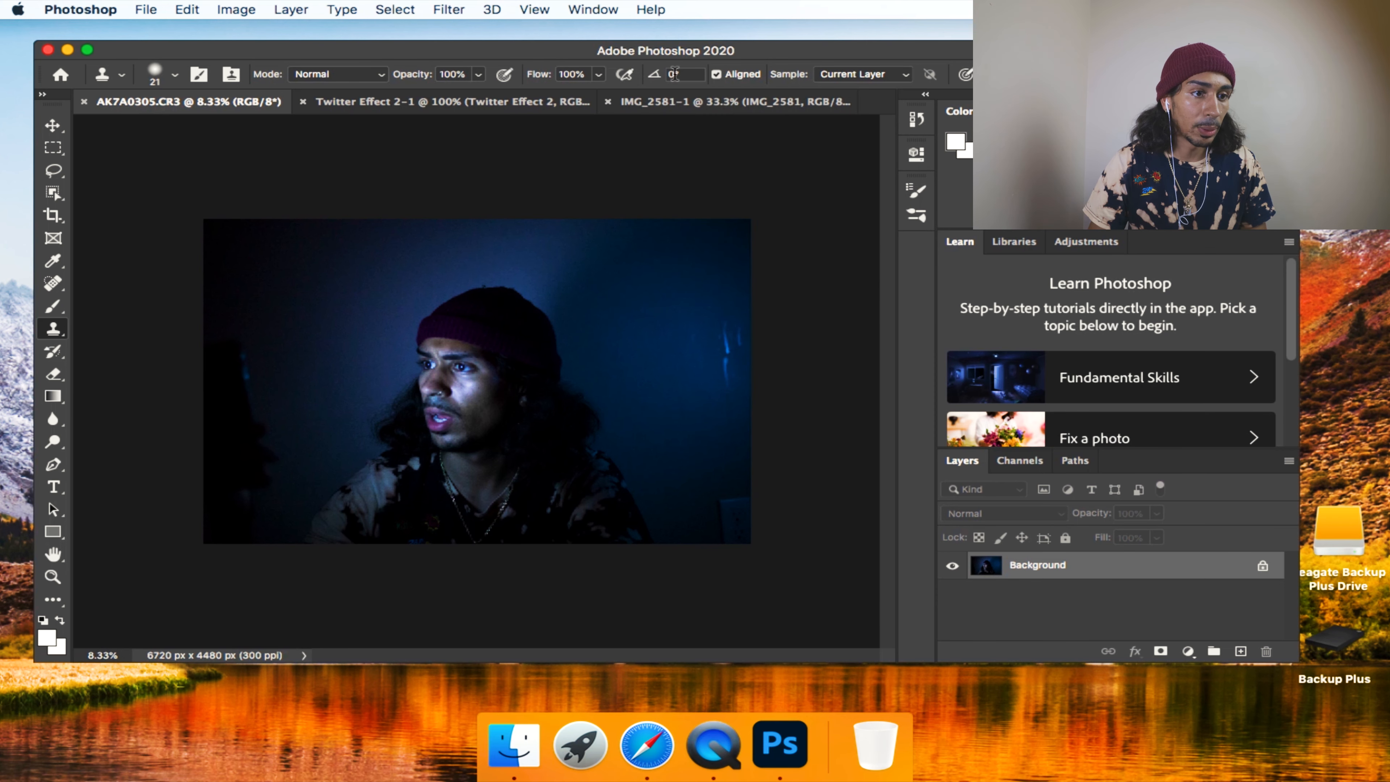
Select the whole Twitter speech-bubble logo in the Twitter Effect 2 document with the Quick Selection tool.
click(541, 101)
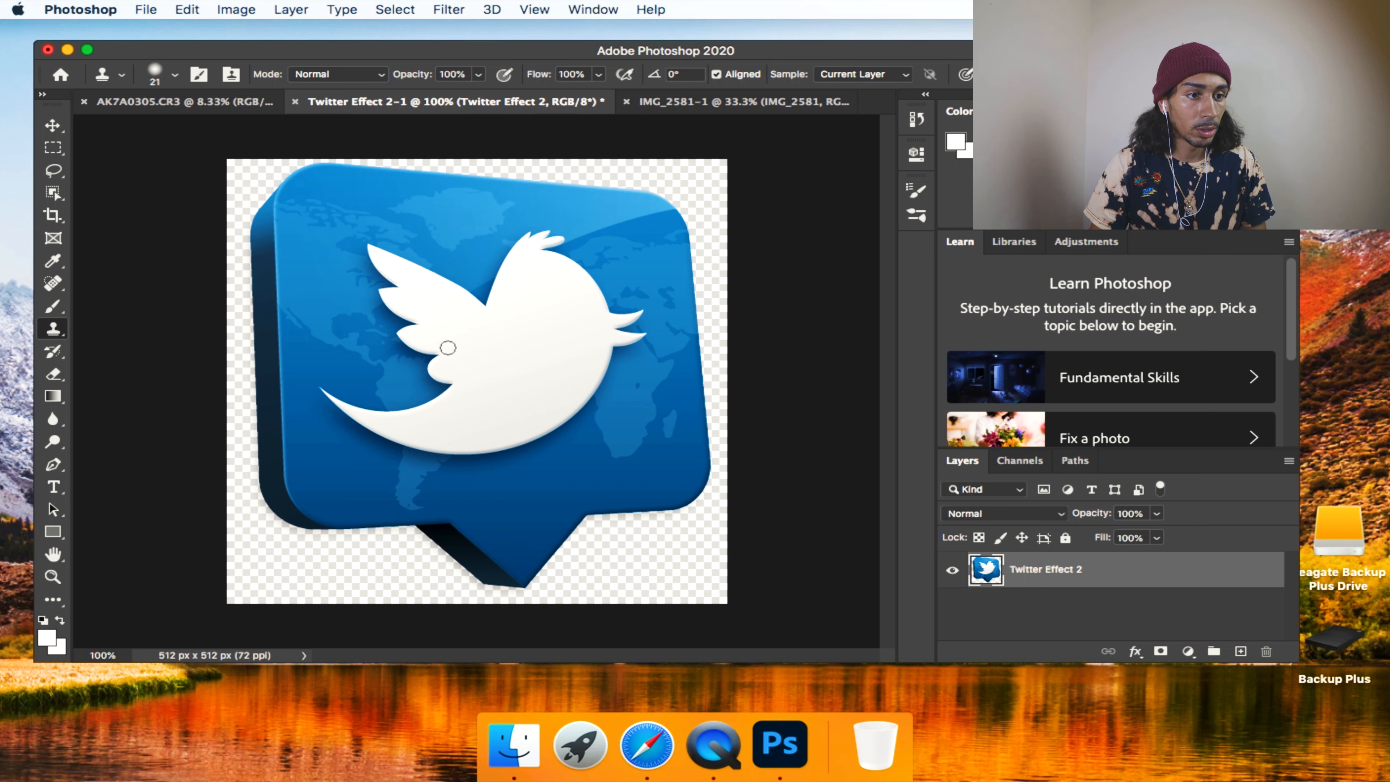
click(51, 194)
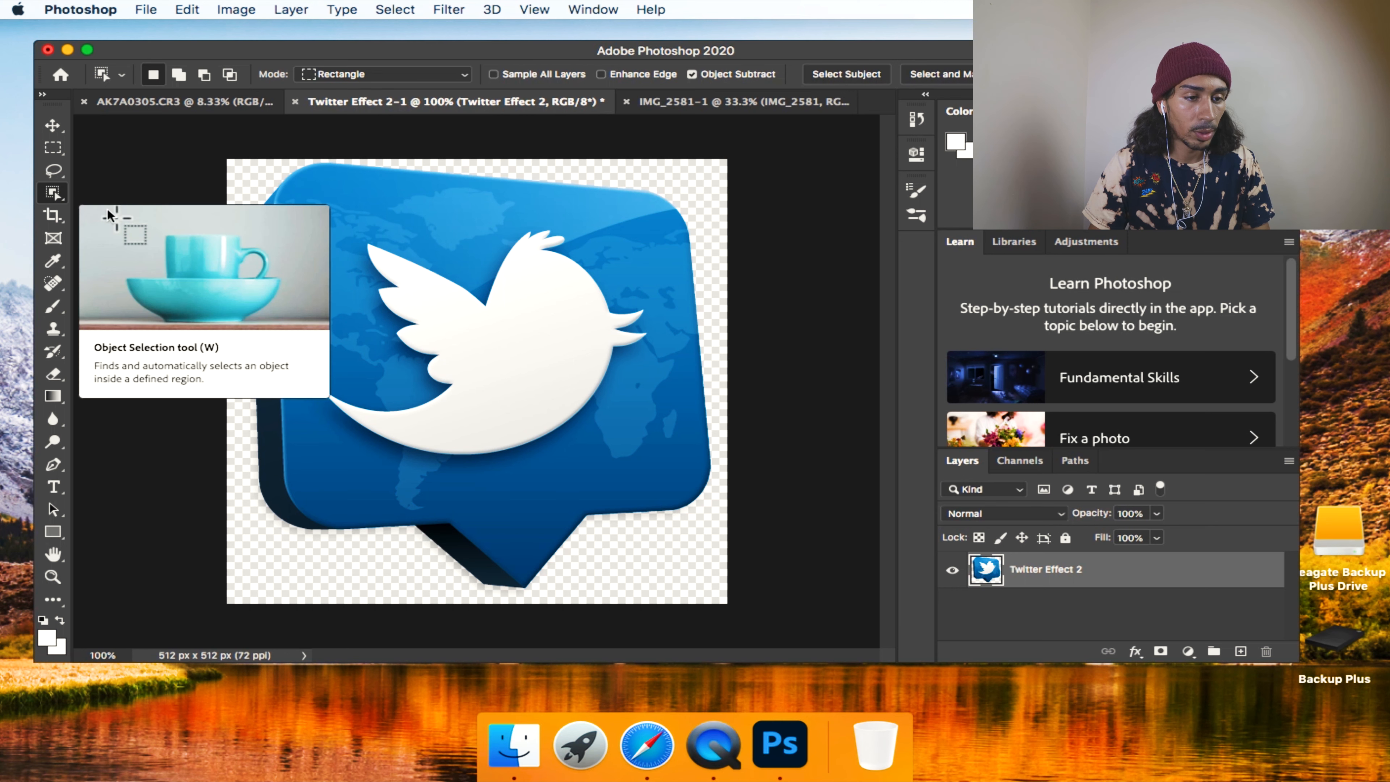
right_click(60, 207)
click(110, 208)
mouse_move(373, 269)
mouse_down()
mouse_move(446, 273)
mouse_move(511, 409)
mouse_move(546, 499)
mouse_move(489, 550)
mouse_up()
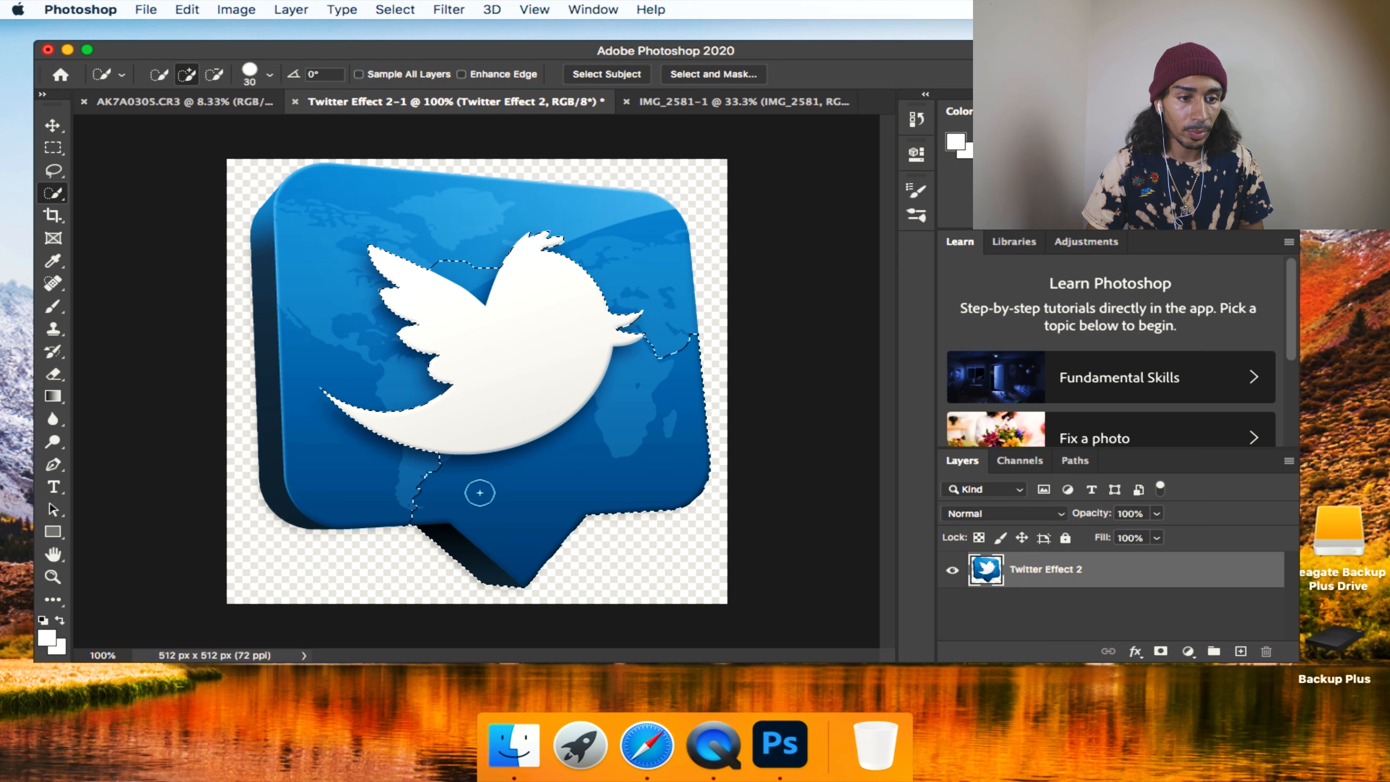
mouse_move(425, 403)
mouse_down()
mouse_move(360, 482)
mouse_move(326, 472)
mouse_move(283, 487)
mouse_move(348, 294)
mouse_up()
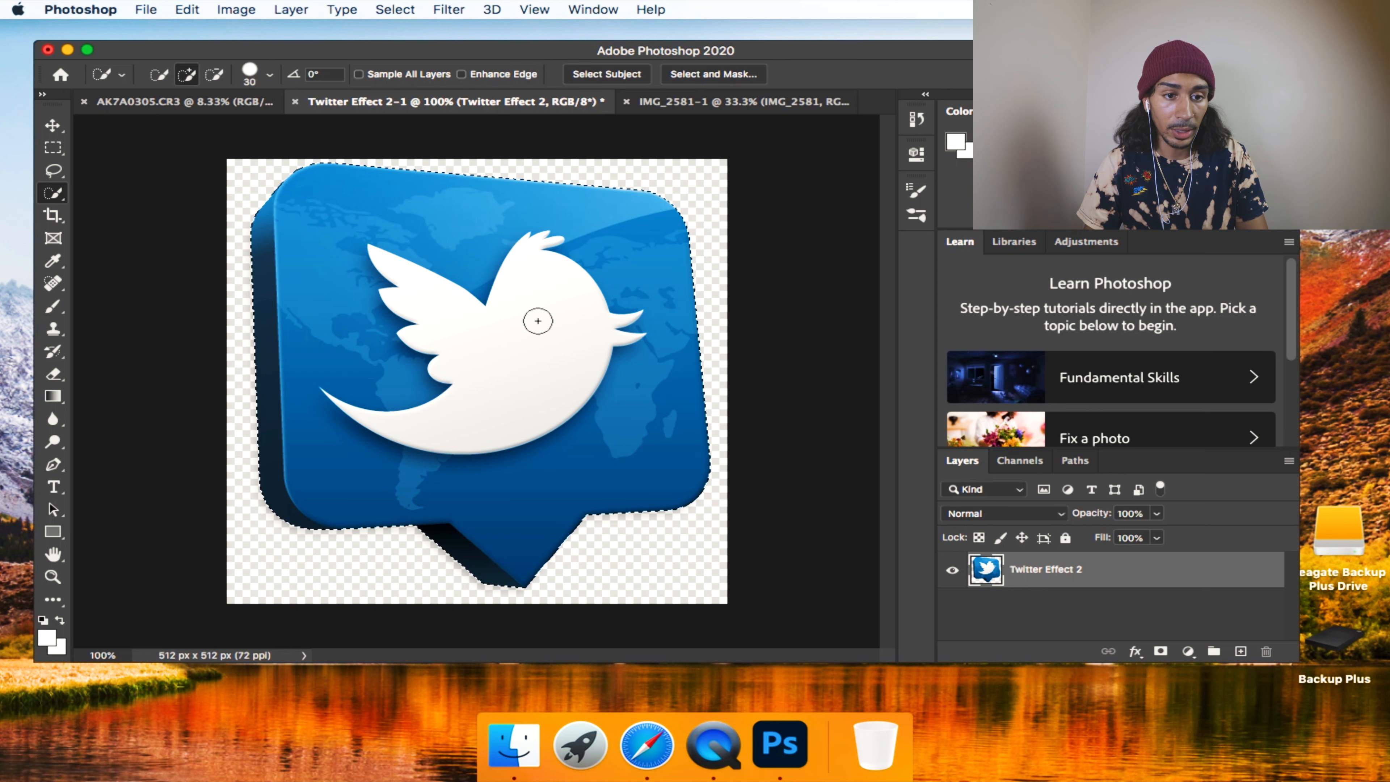
Copy the selected Twitter logo and paste it into the AK7A0305.CR3 photo, accepting the color profile conversion.
key(super+c)
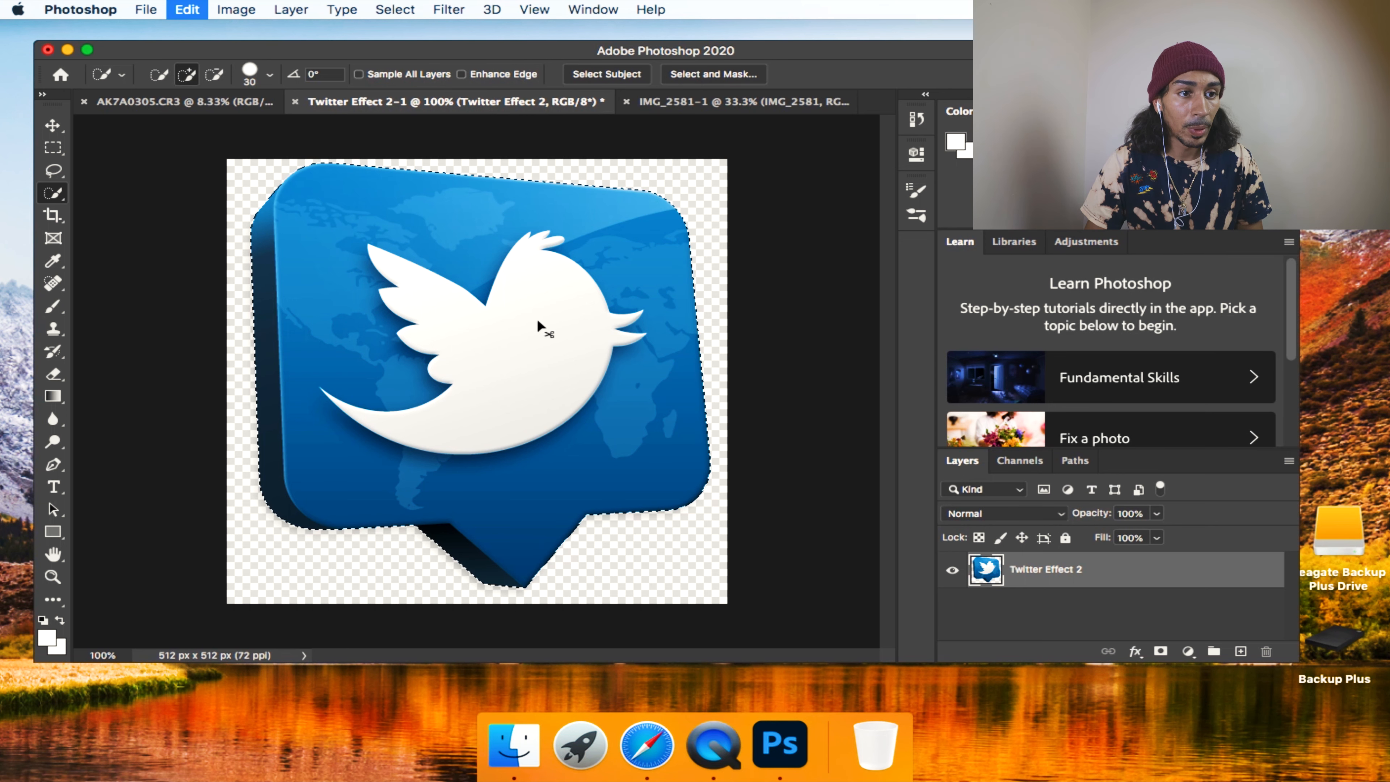
click(212, 105)
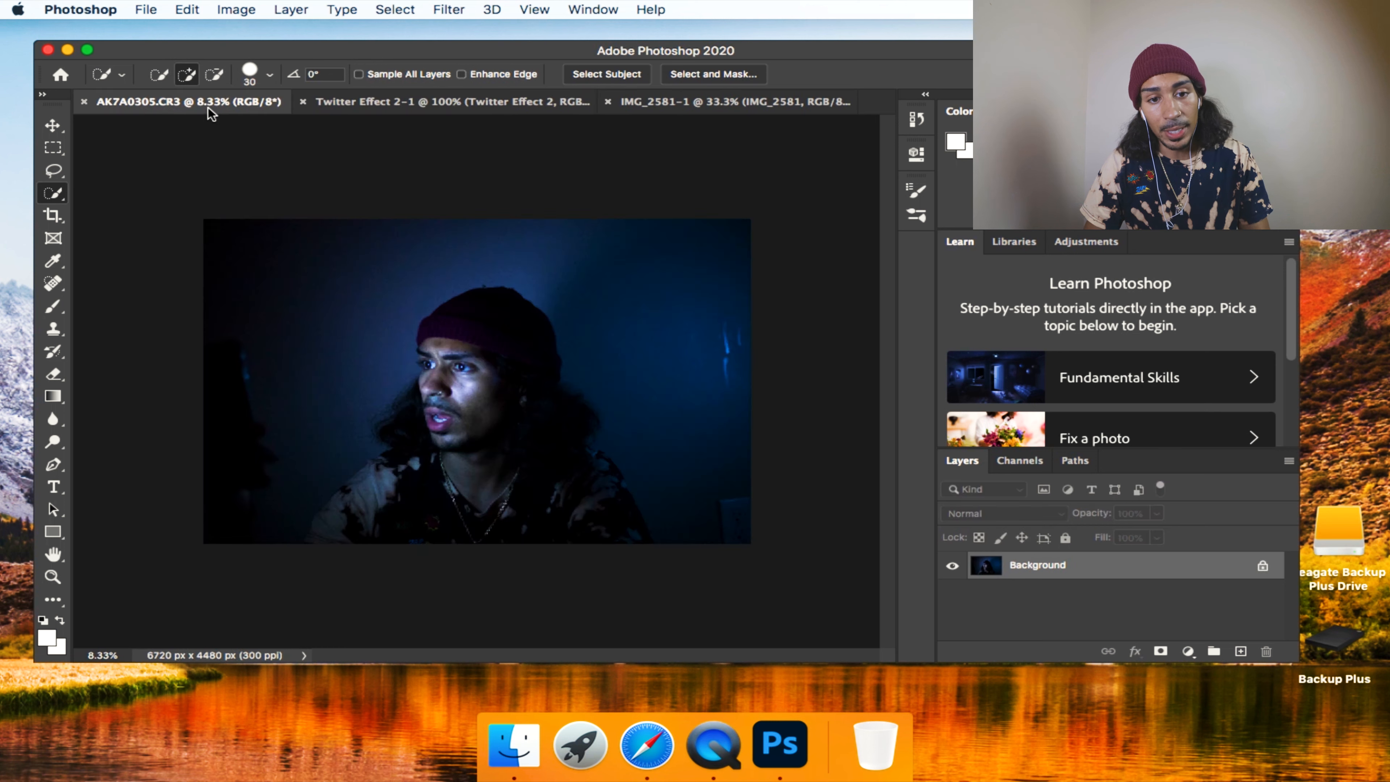
key(super+v)
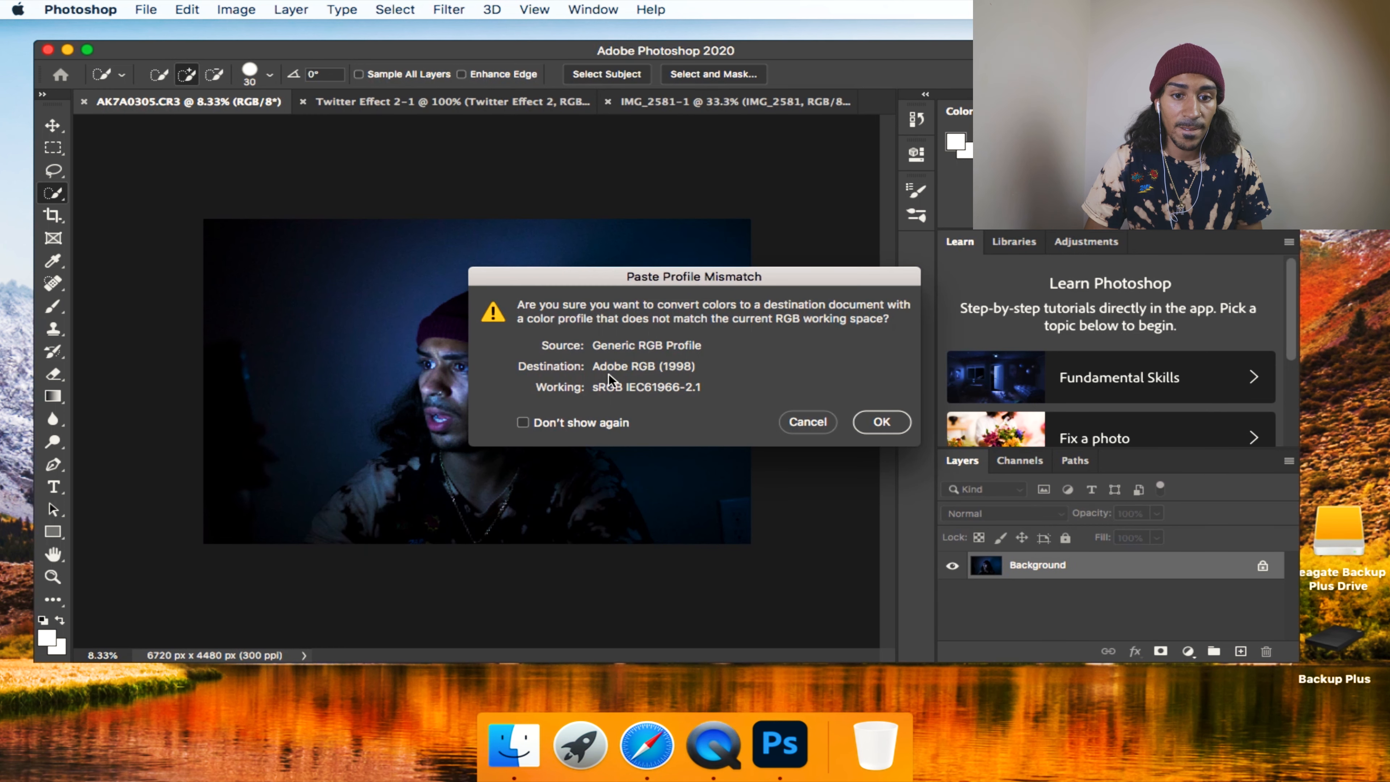
click(900, 426)
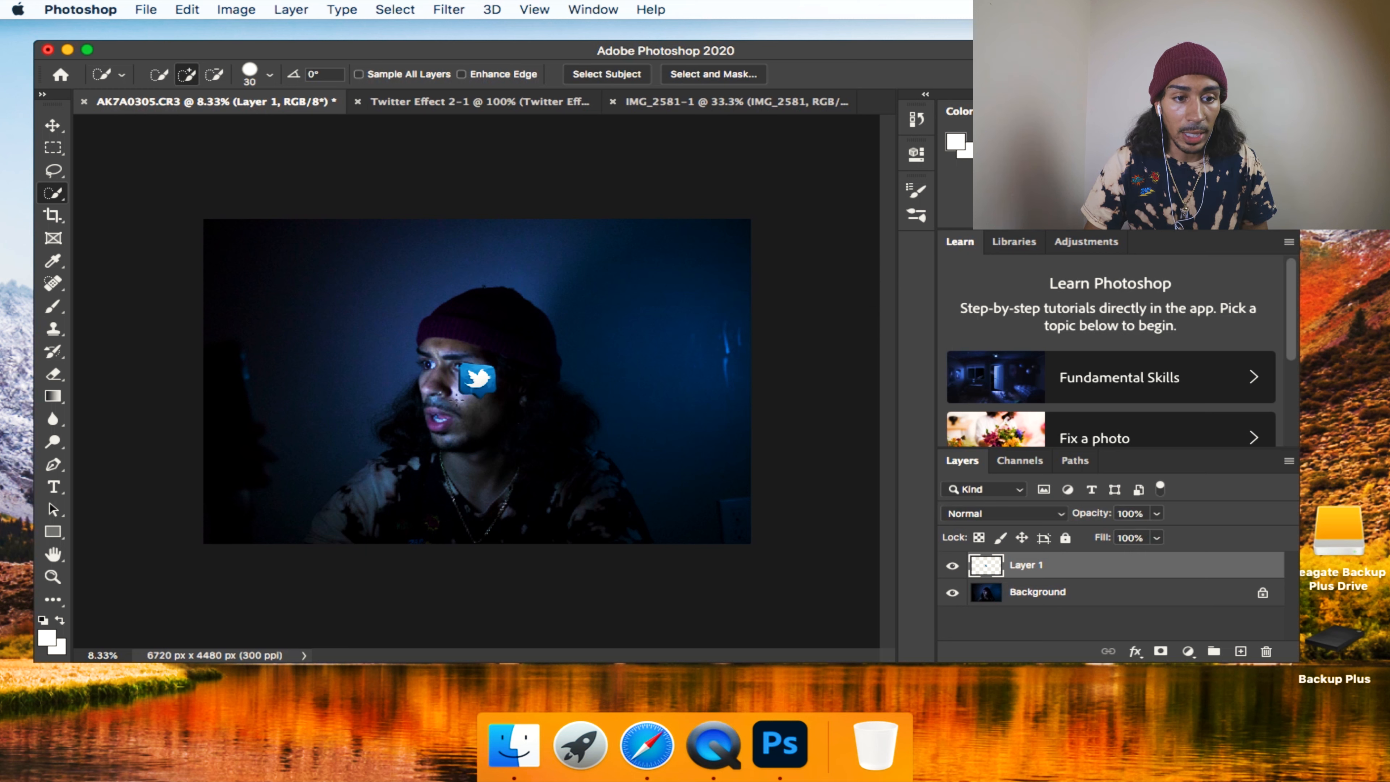
Try placing the pasted logo beside the man's head, enlarged to about 259% and rotated about 20°, and delete its layer after cancelling the transform.
key(v)
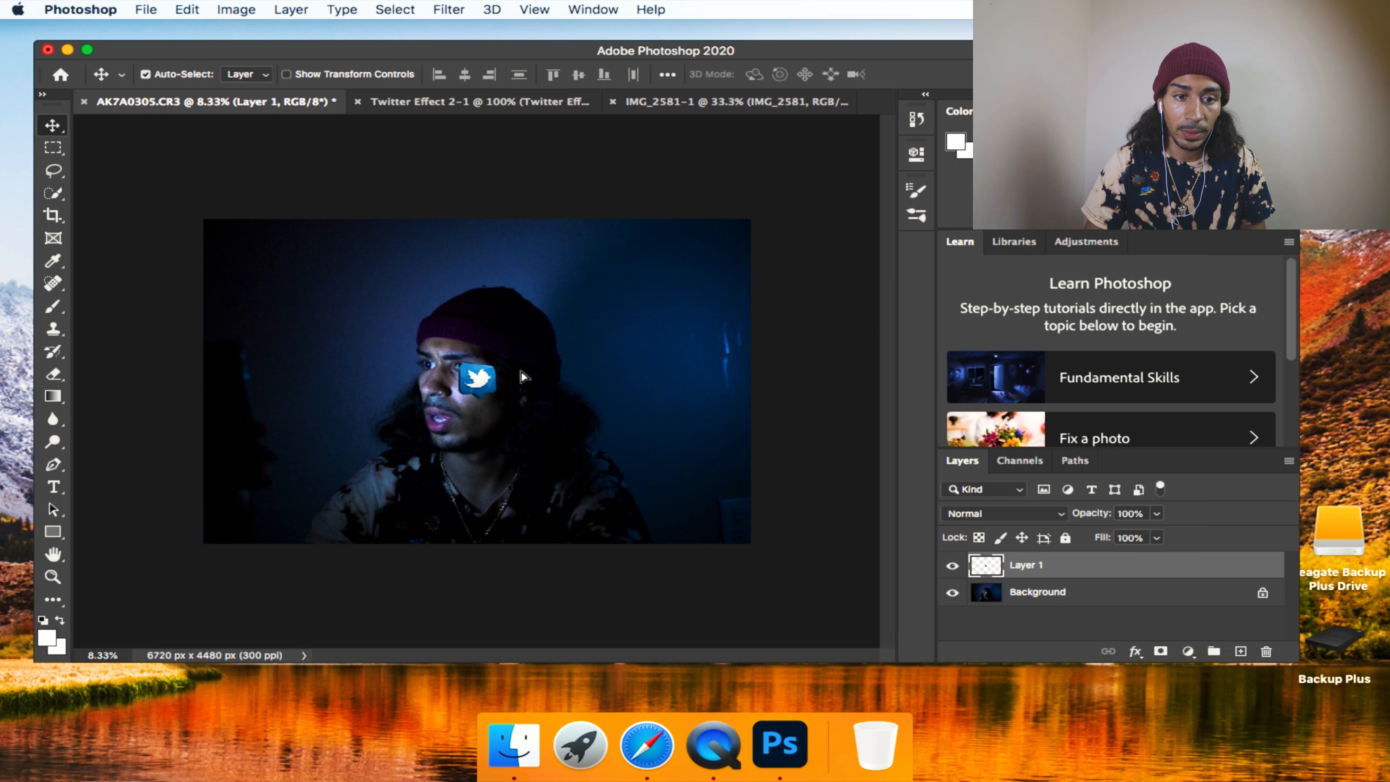
drag(524, 380, 788, 316)
drag(685, 301, 722, 296)
key(super+t)
drag(682, 269, 627, 324)
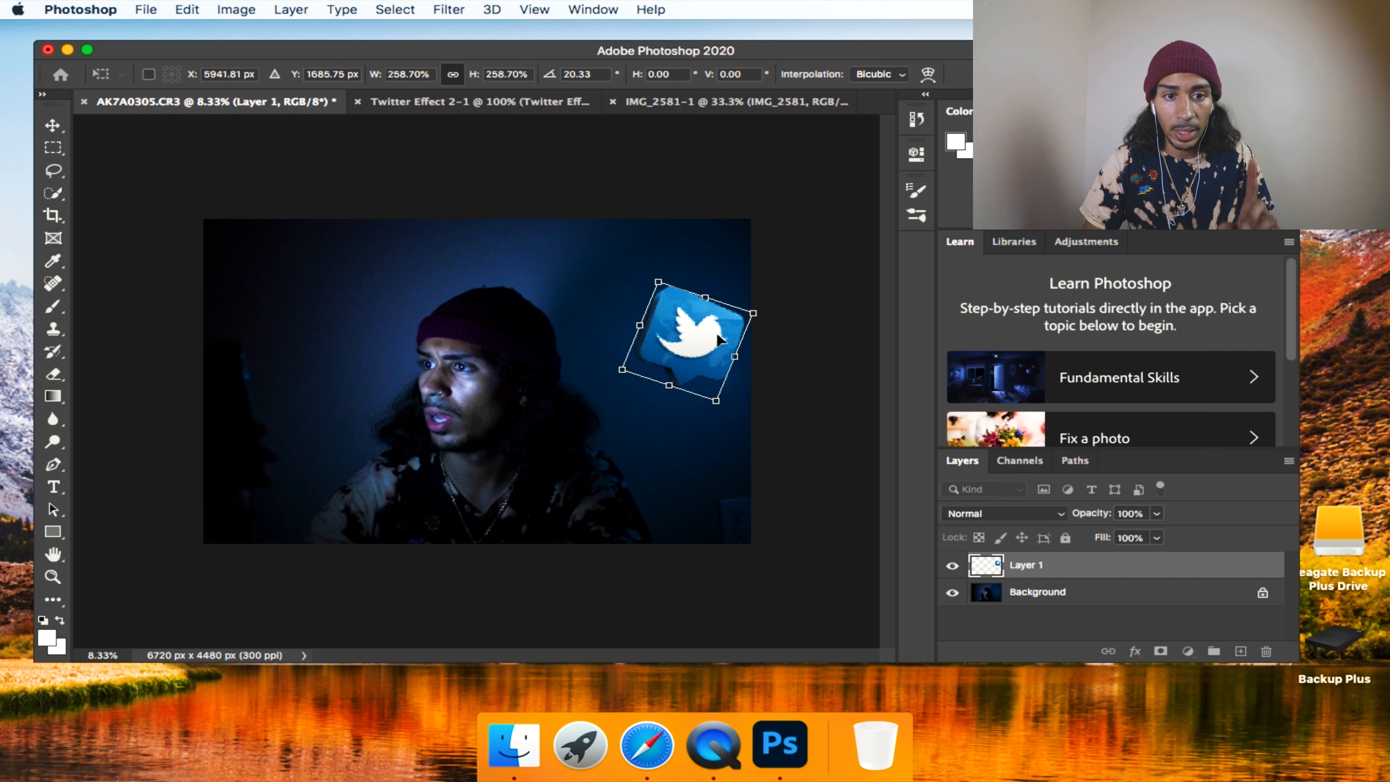
key(Escape)
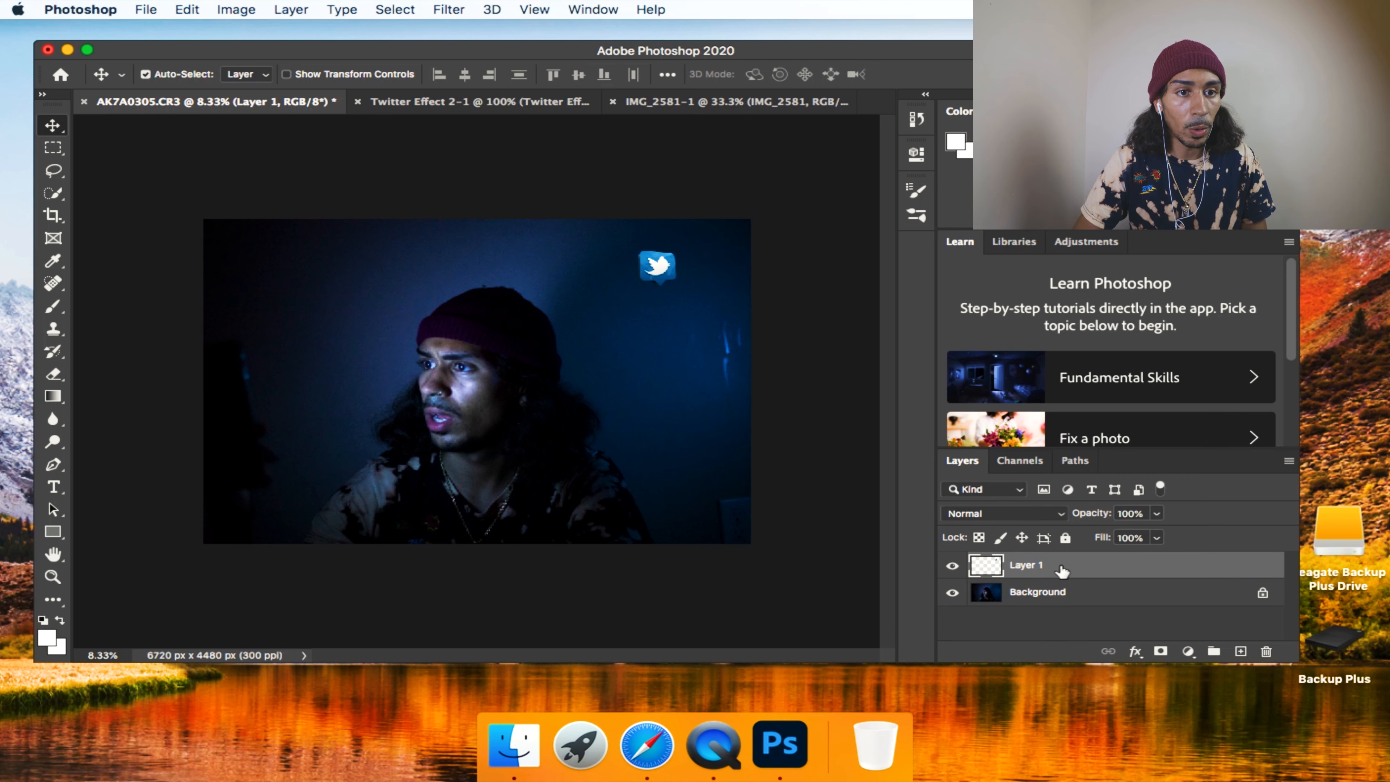
key(BackSpace)
Flip the Twitter Effect 2 document's canvas horizontally.
click(464, 102)
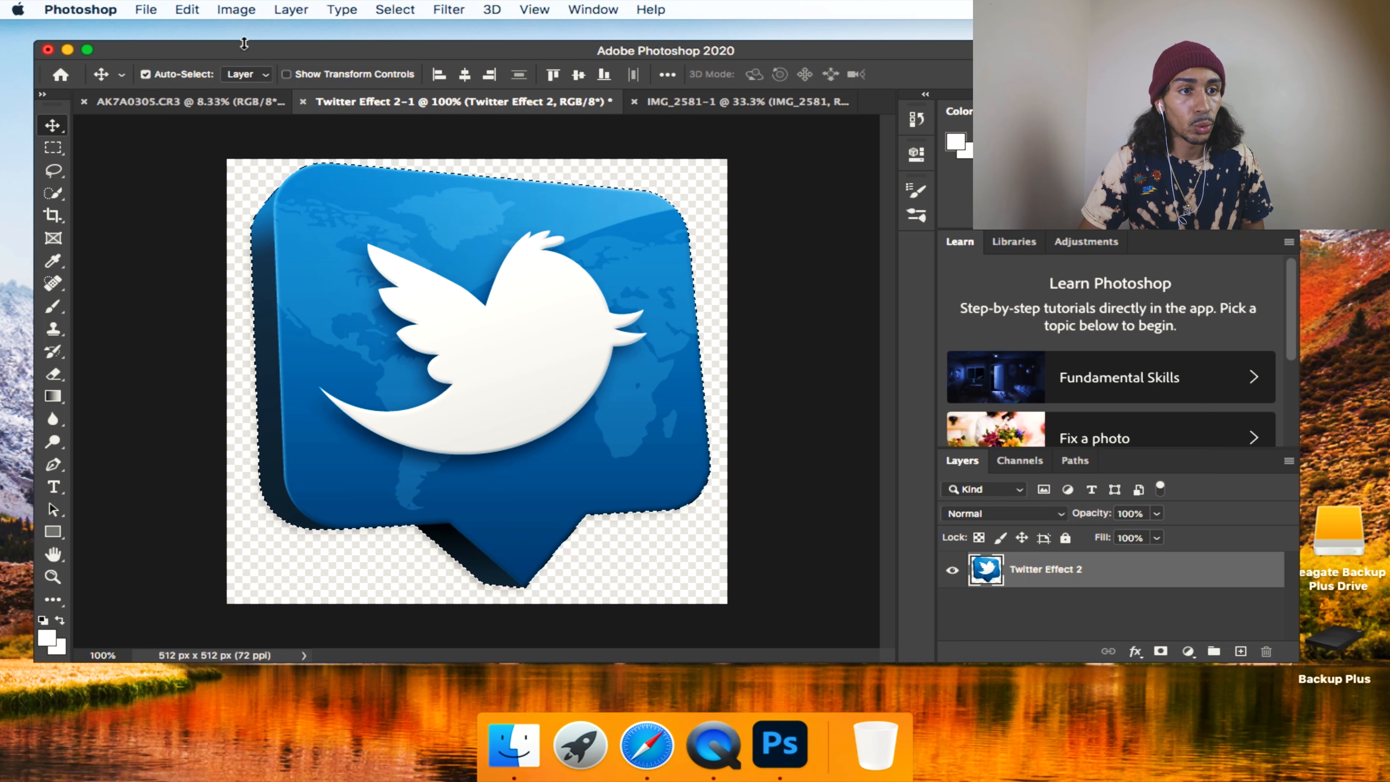
click(244, 16)
mouse_move(282, 60)
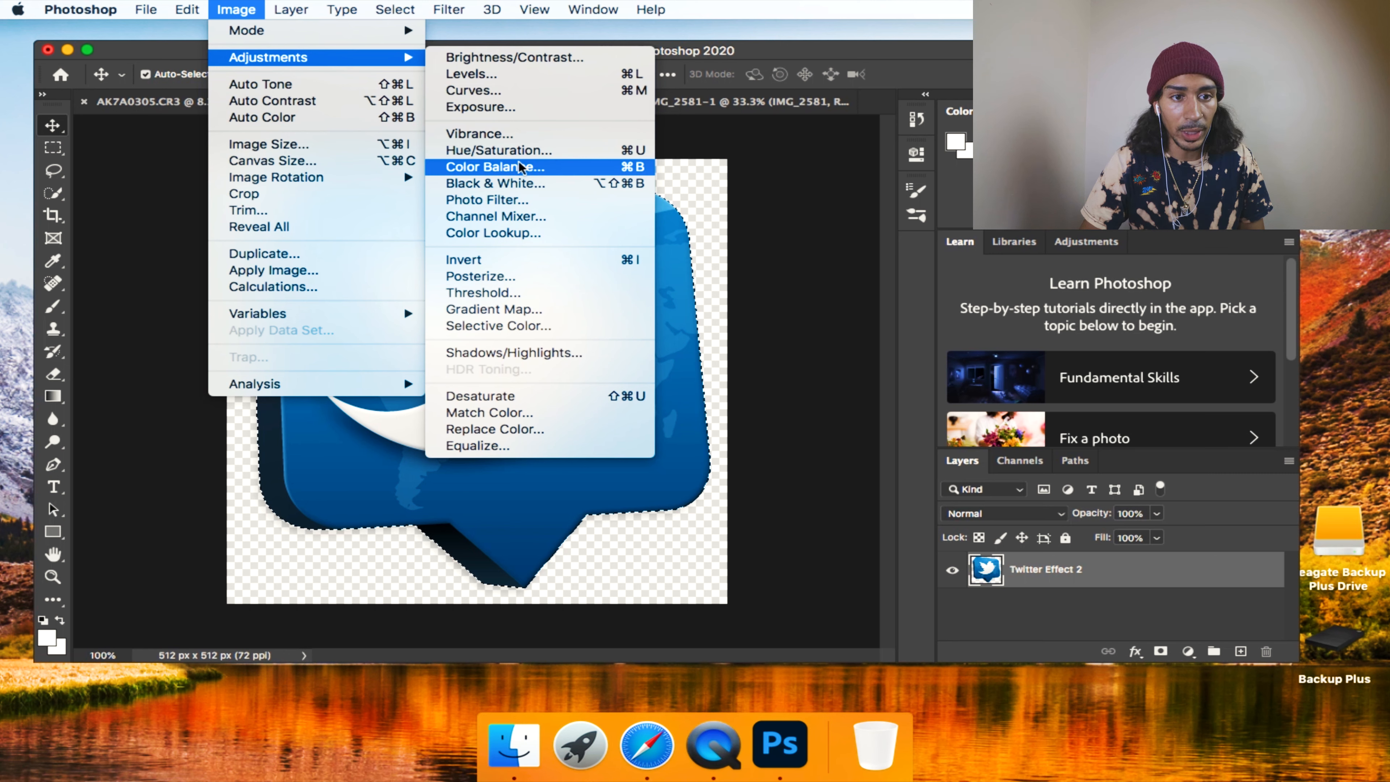
mouse_move(321, 179)
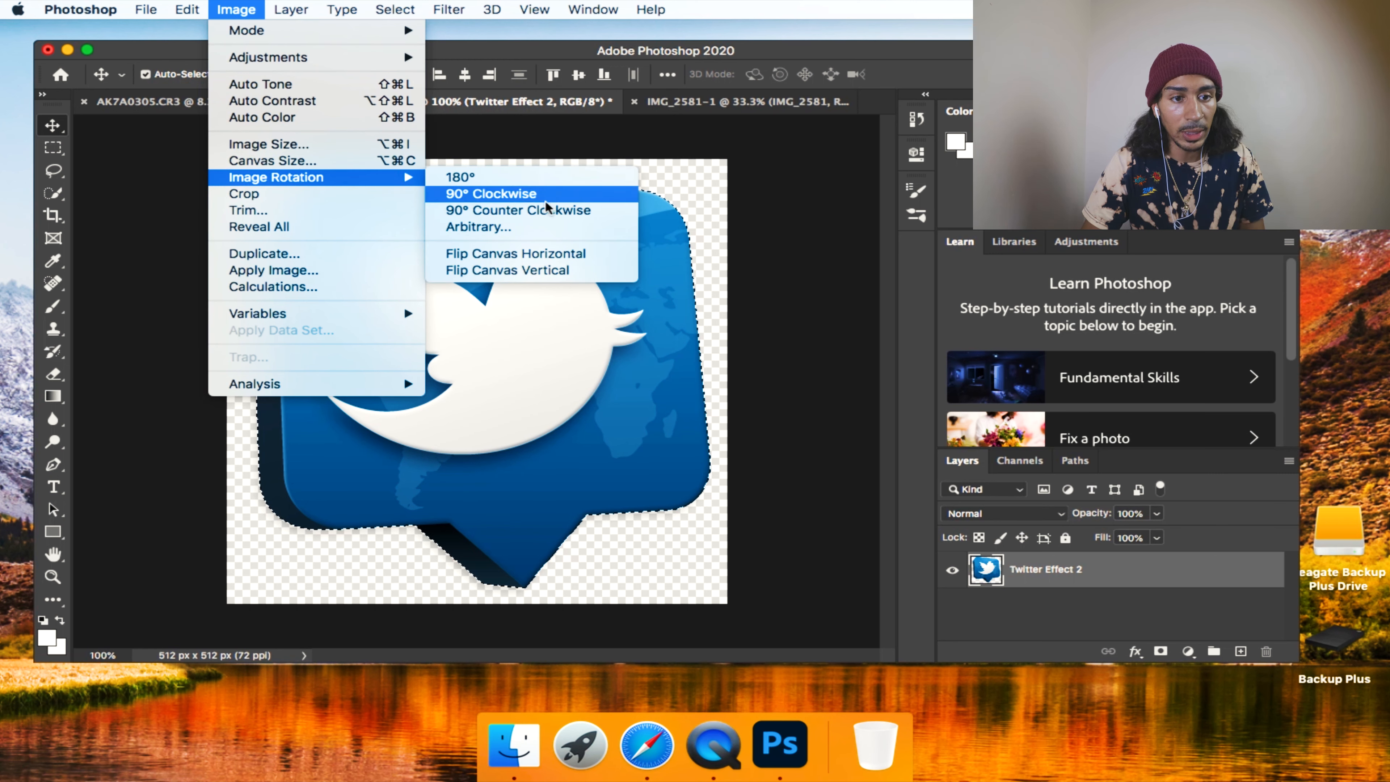
click(549, 253)
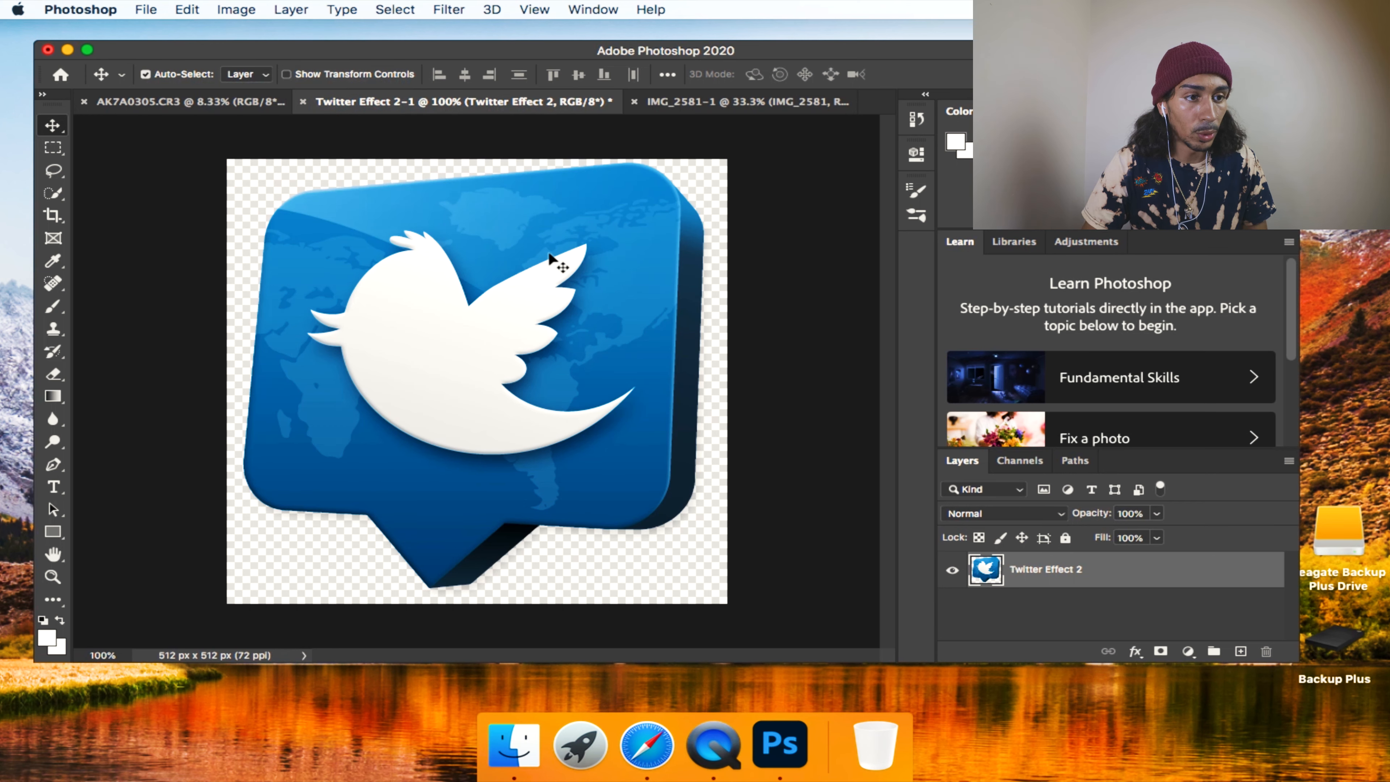
Select the flipped Twitter logo with the Quick Selection tool and copy it into the AK7A0305.CR3 photo, accepting the color profile conversion.
click(51, 196)
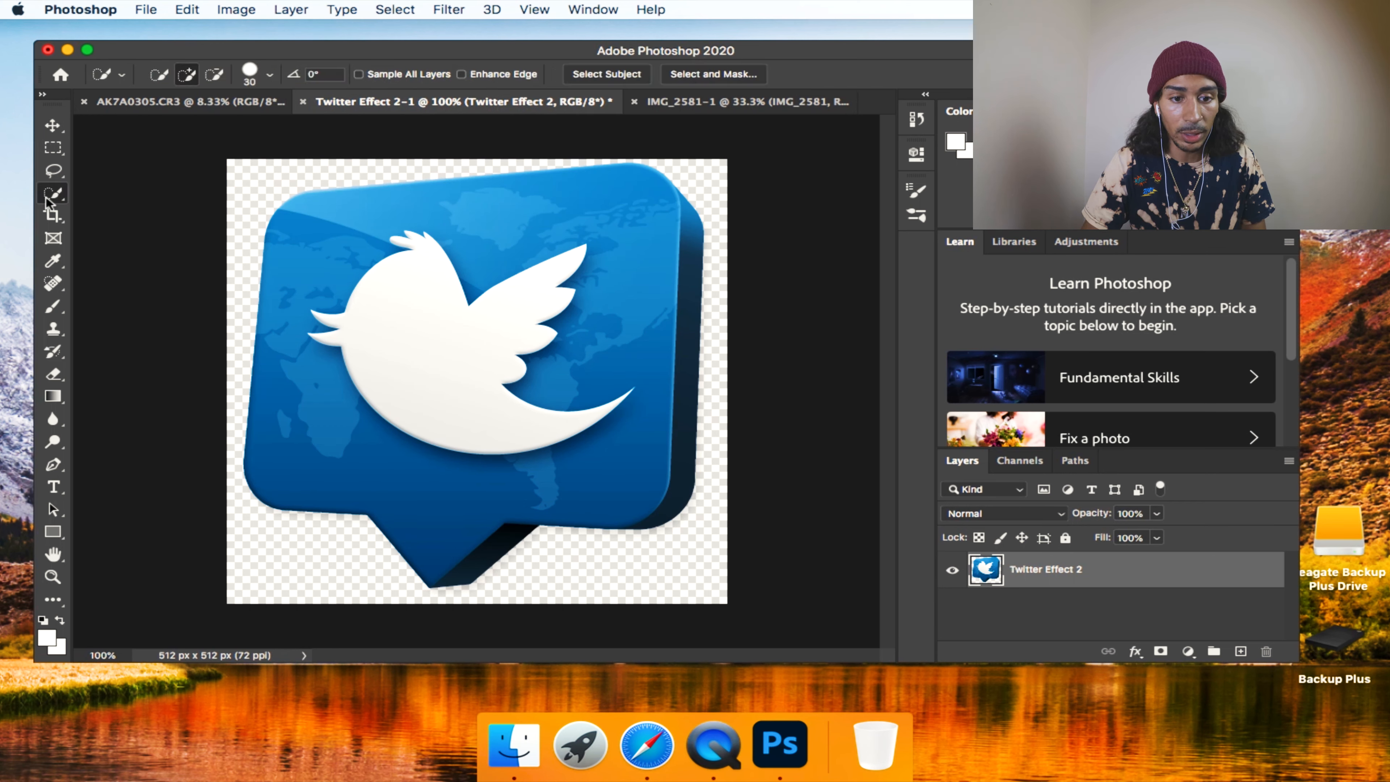
mouse_move(571, 316)
mouse_down()
mouse_move(663, 497)
mouse_move(372, 234)
mouse_move(477, 494)
mouse_move(475, 565)
mouse_up()
key(super+c)
click(190, 101)
key(super+v)
click(881, 419)
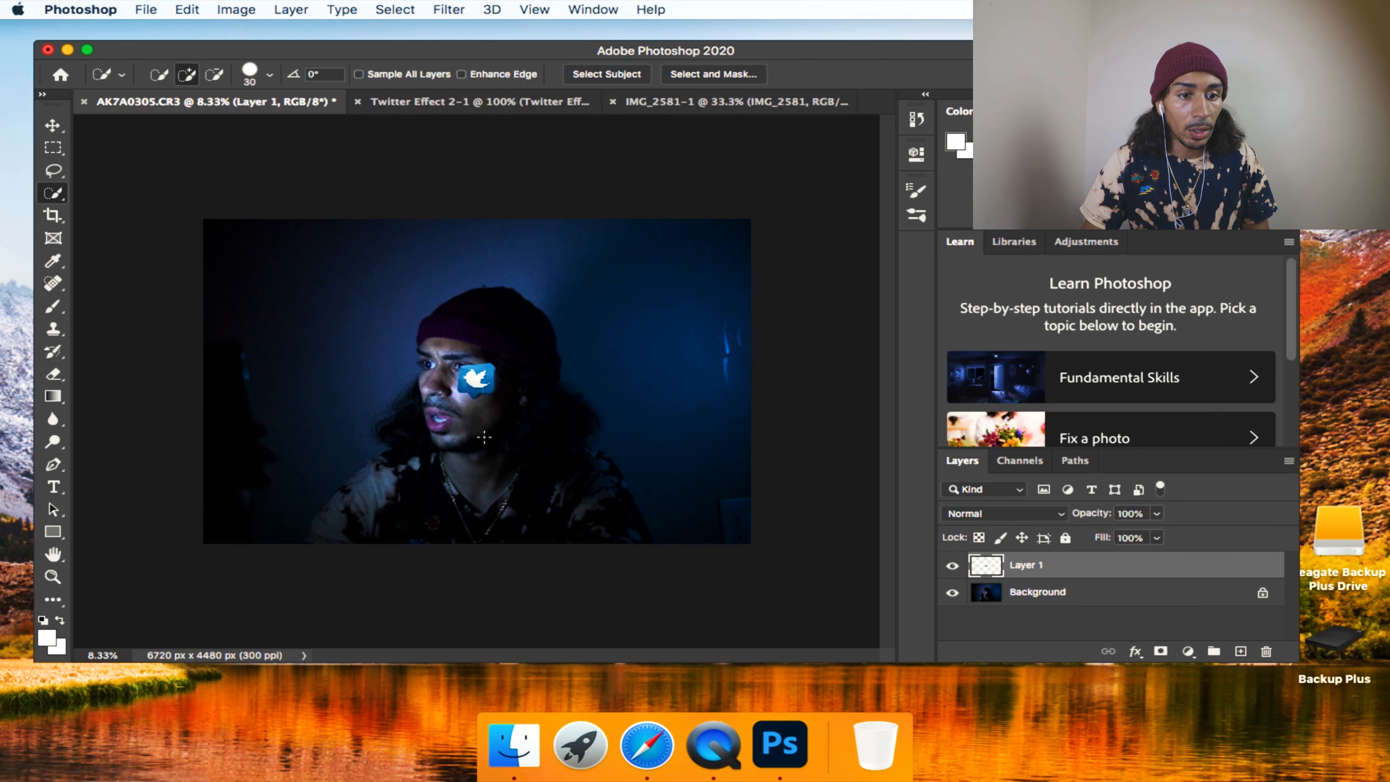
Move the pasted logo to the photo's upper-right corner and enlarge it to roughly the size of the man's face.
key(v)
drag(496, 342, 663, 244)
key(super+t)
key(Return)
drag(692, 319, 690, 358)
key(super+t)
drag(767, 403, 780, 382)
drag(704, 345, 724, 282)
key(Return)
Rotate the Twitter logo about 12° clockwise and shift it slightly inward from the photo's right edge.
key(super+t)
drag(617, 264, 614, 243)
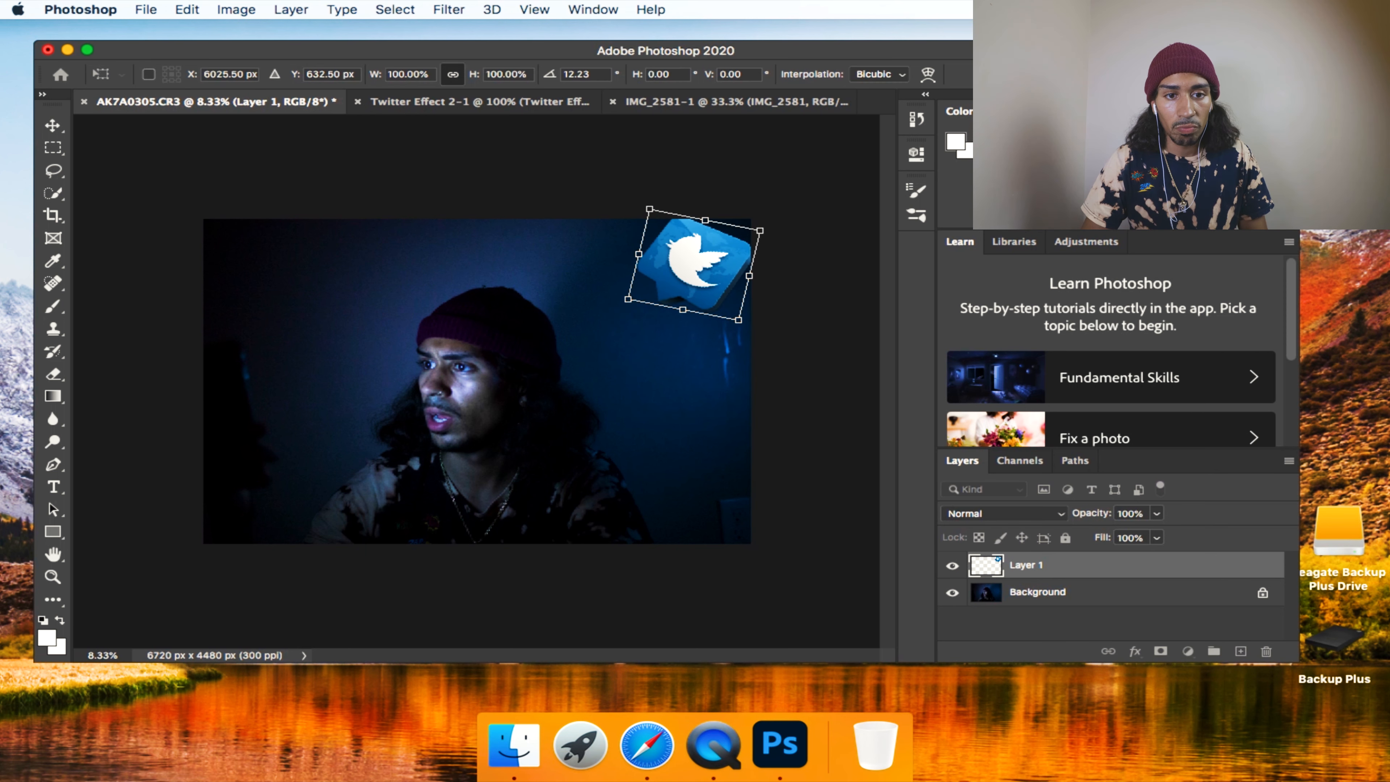
key(Return)
drag(708, 281, 685, 284)
Turn the Twitter logo back counterclockwise by about 6°.
key(super+t)
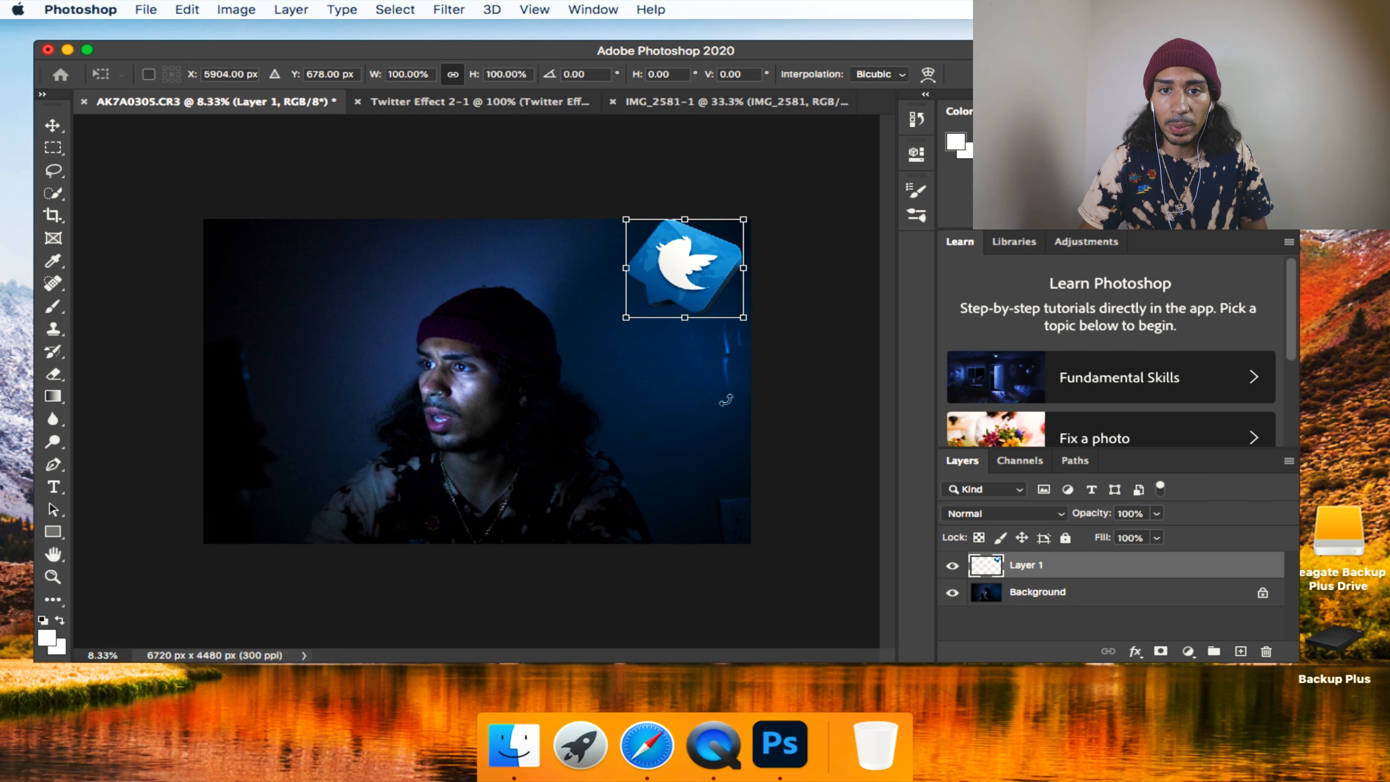
drag(557, 265, 557, 277)
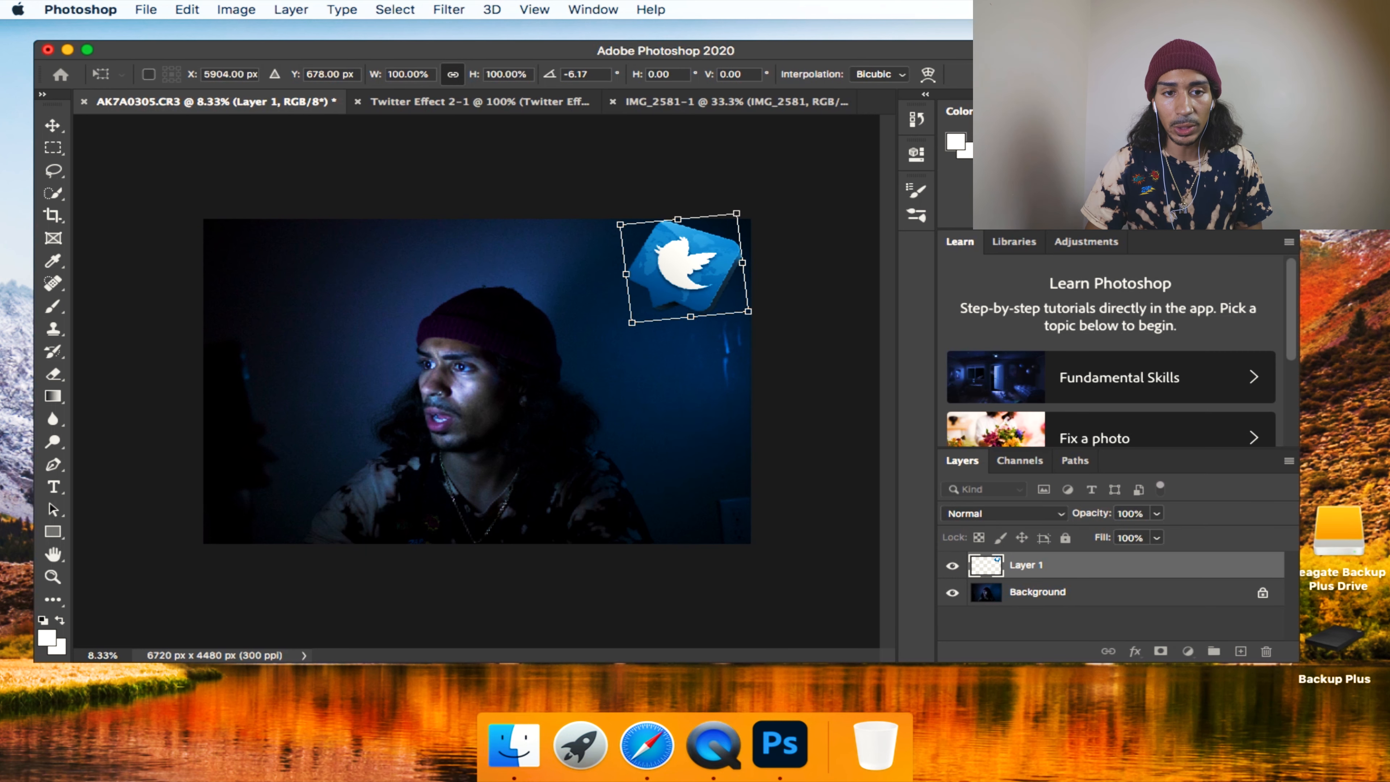
key(Return)
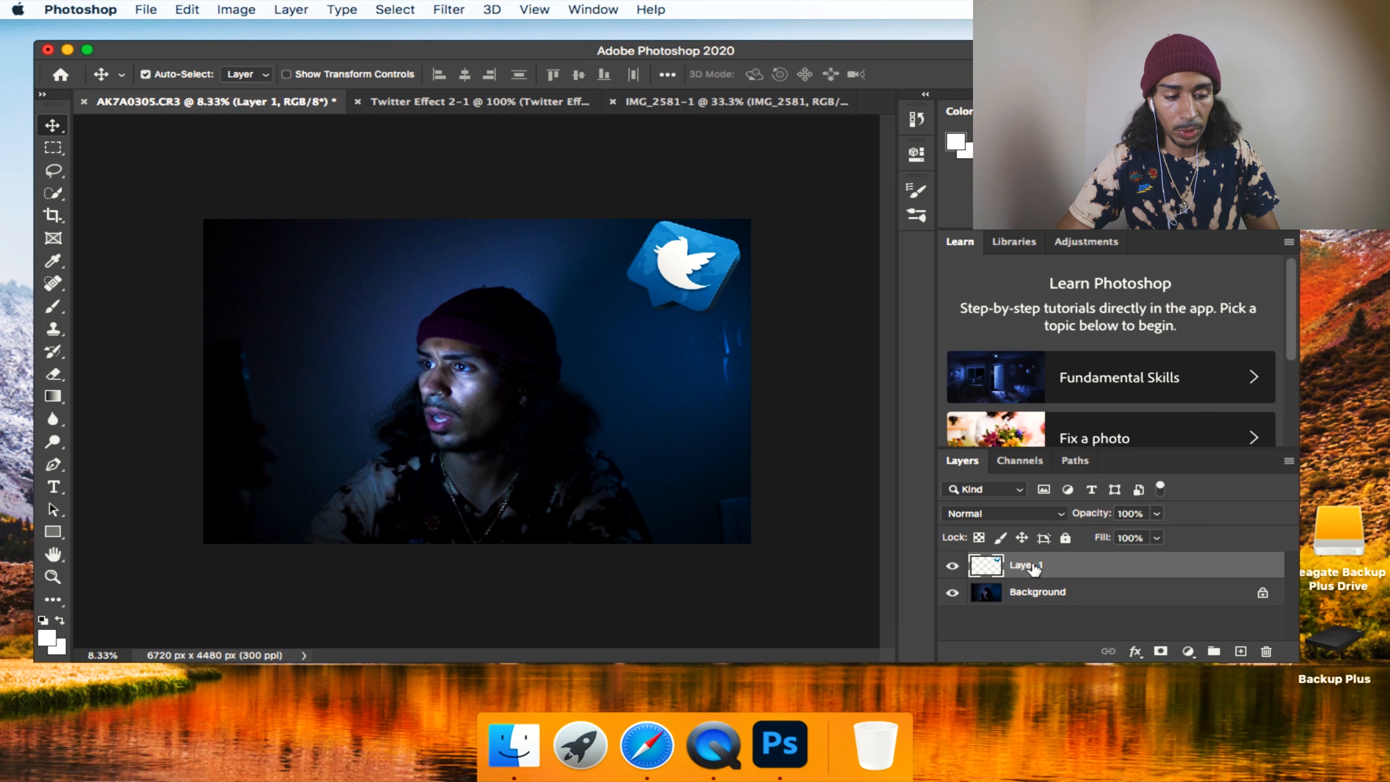
Rename the logo's layer as Twitter and duplicate it.
double_click(1022, 567)
text(Twitter)
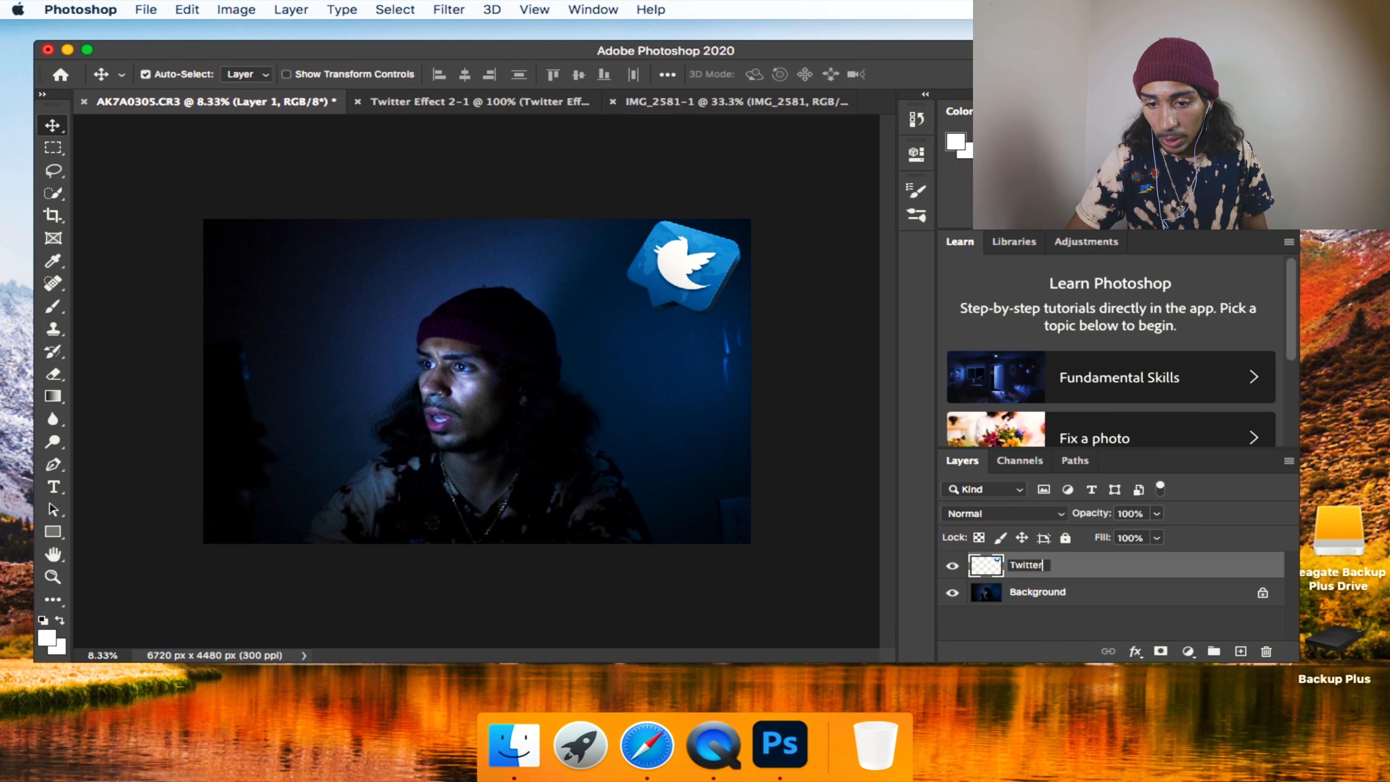
key(Return)
key(super+j)
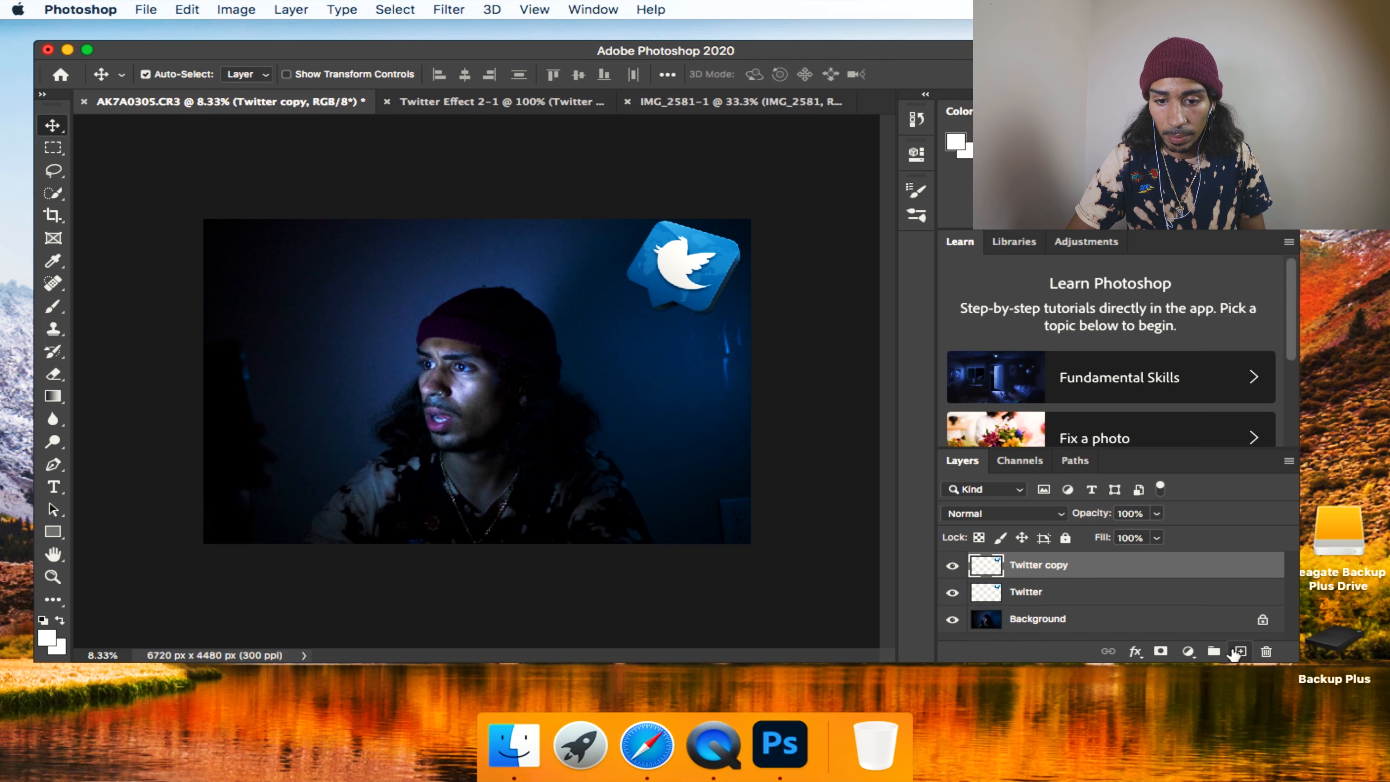
Place the duplicate logo layer directly below the Twitter layer and rename it as Glow.
drag(1089, 570, 1089, 600)
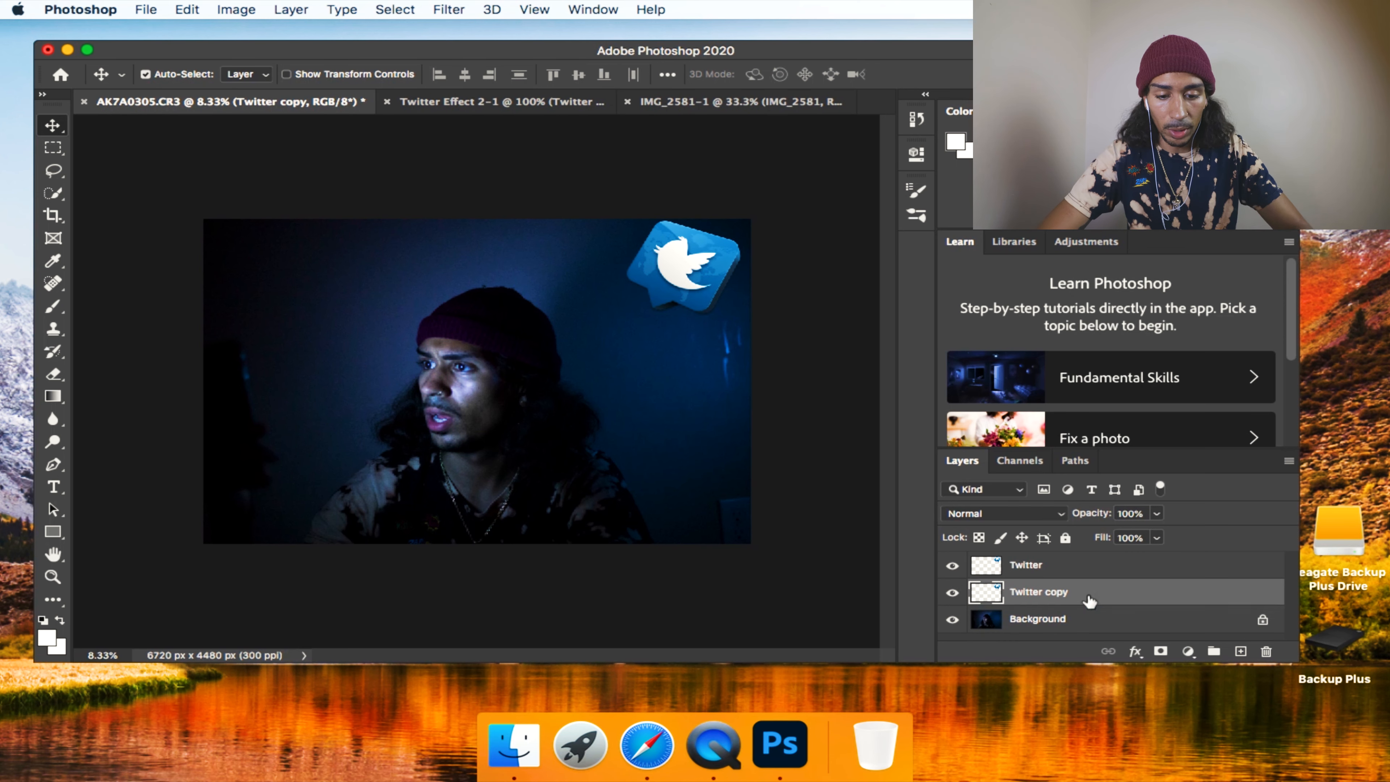
double_click(1059, 593)
text(G)
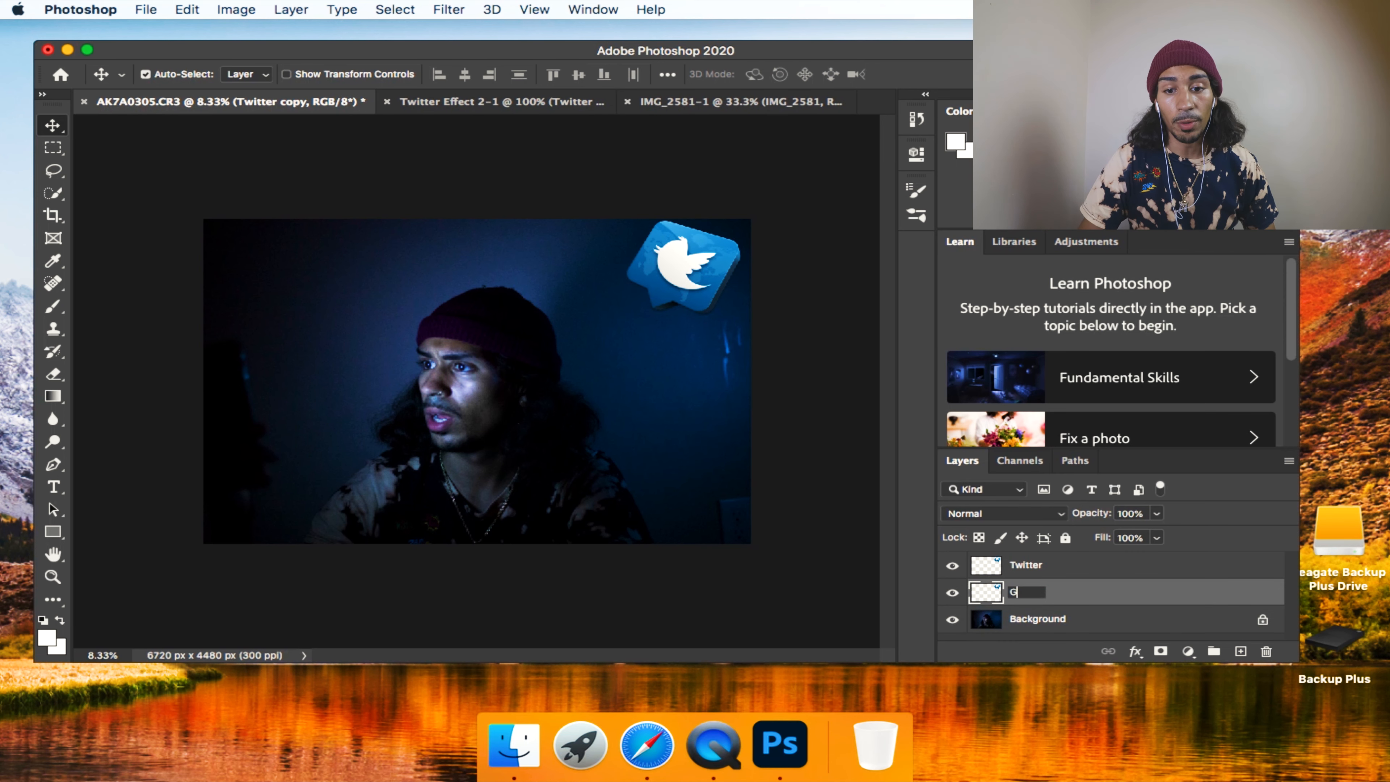
text(low)
key(Return)
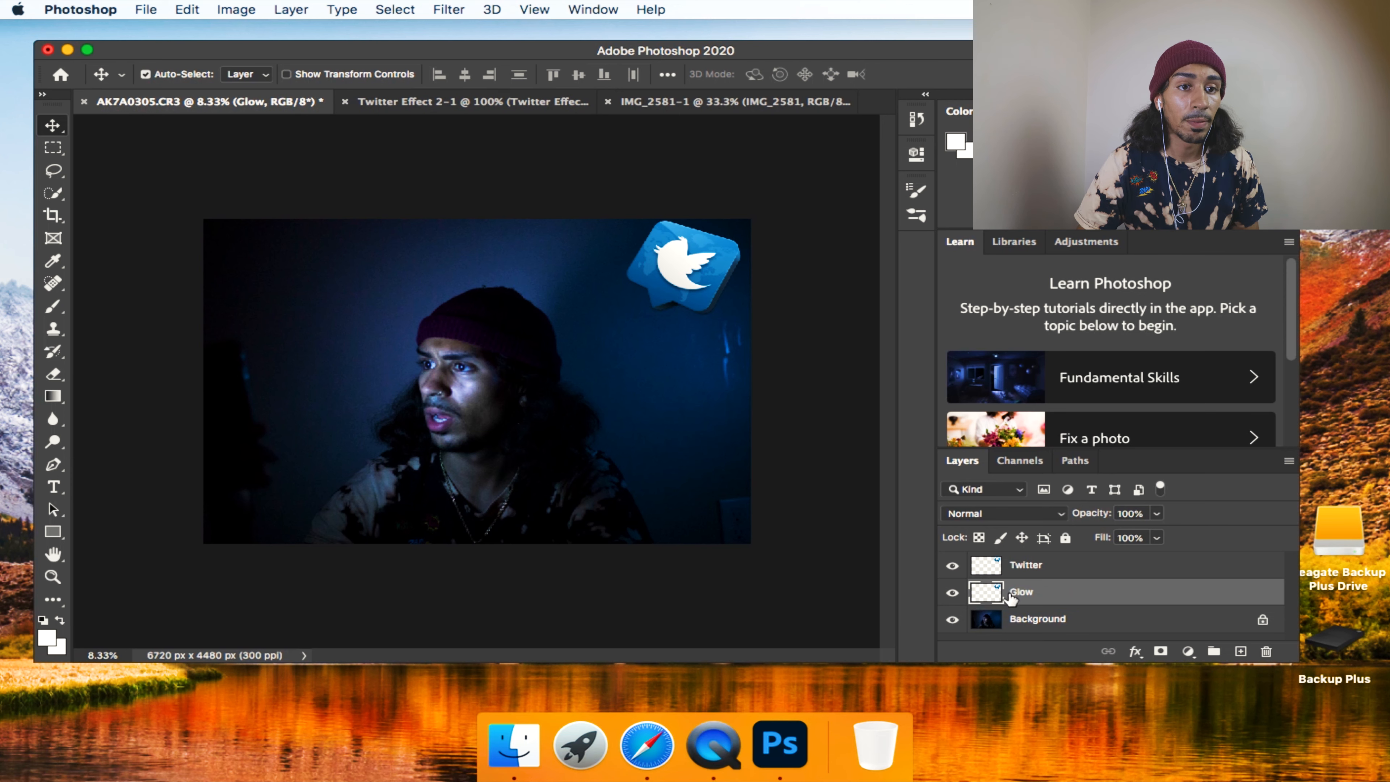
Apply a Gaussian Blur with a radius of 70 pixels to the Glow layer.
click(437, 10)
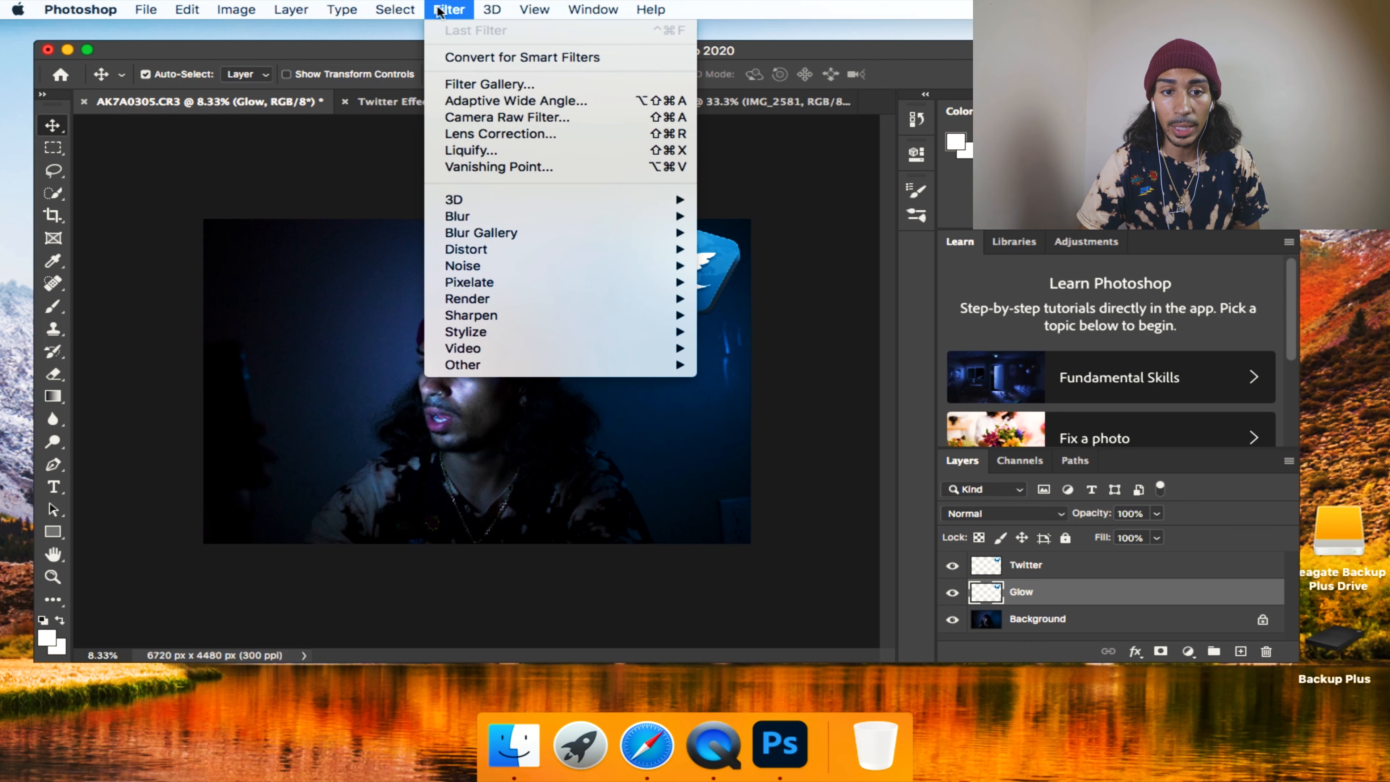
mouse_move(506, 215)
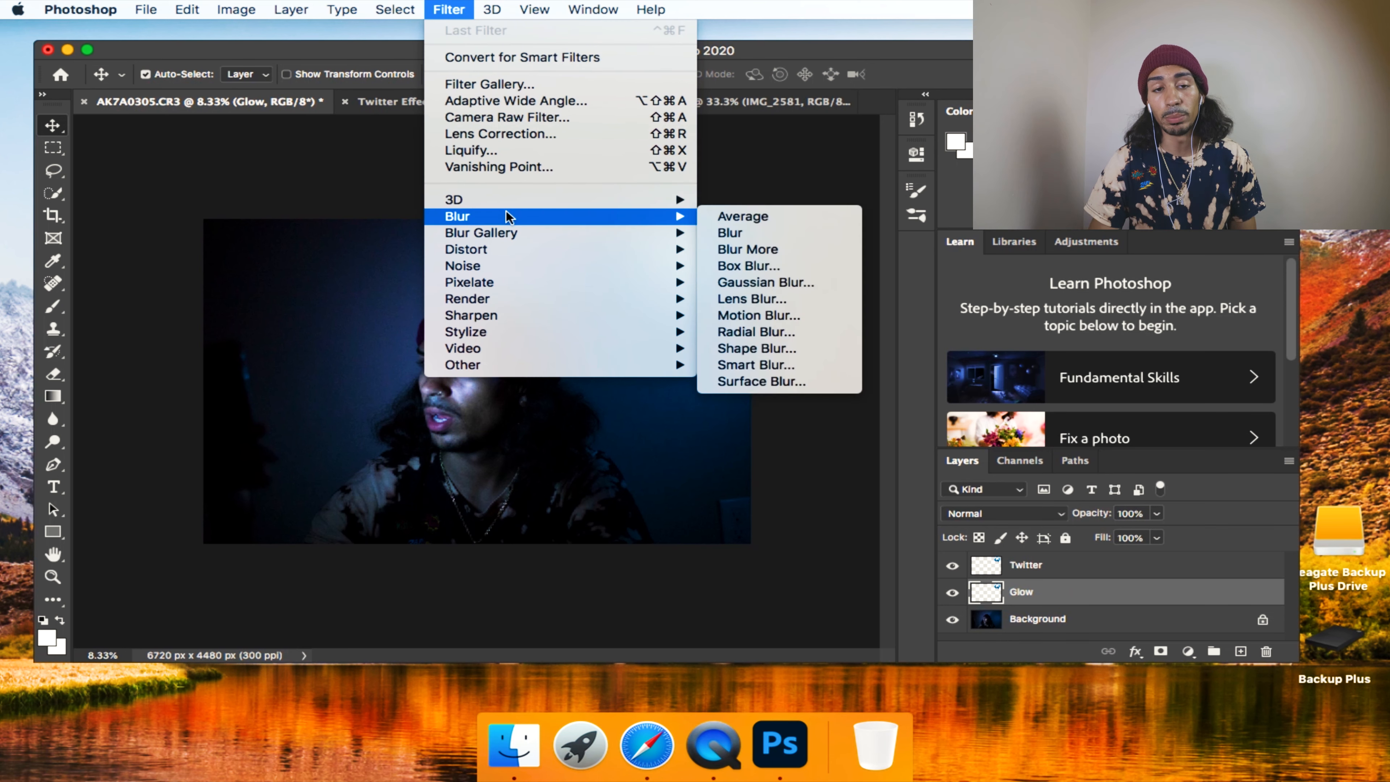
click(781, 281)
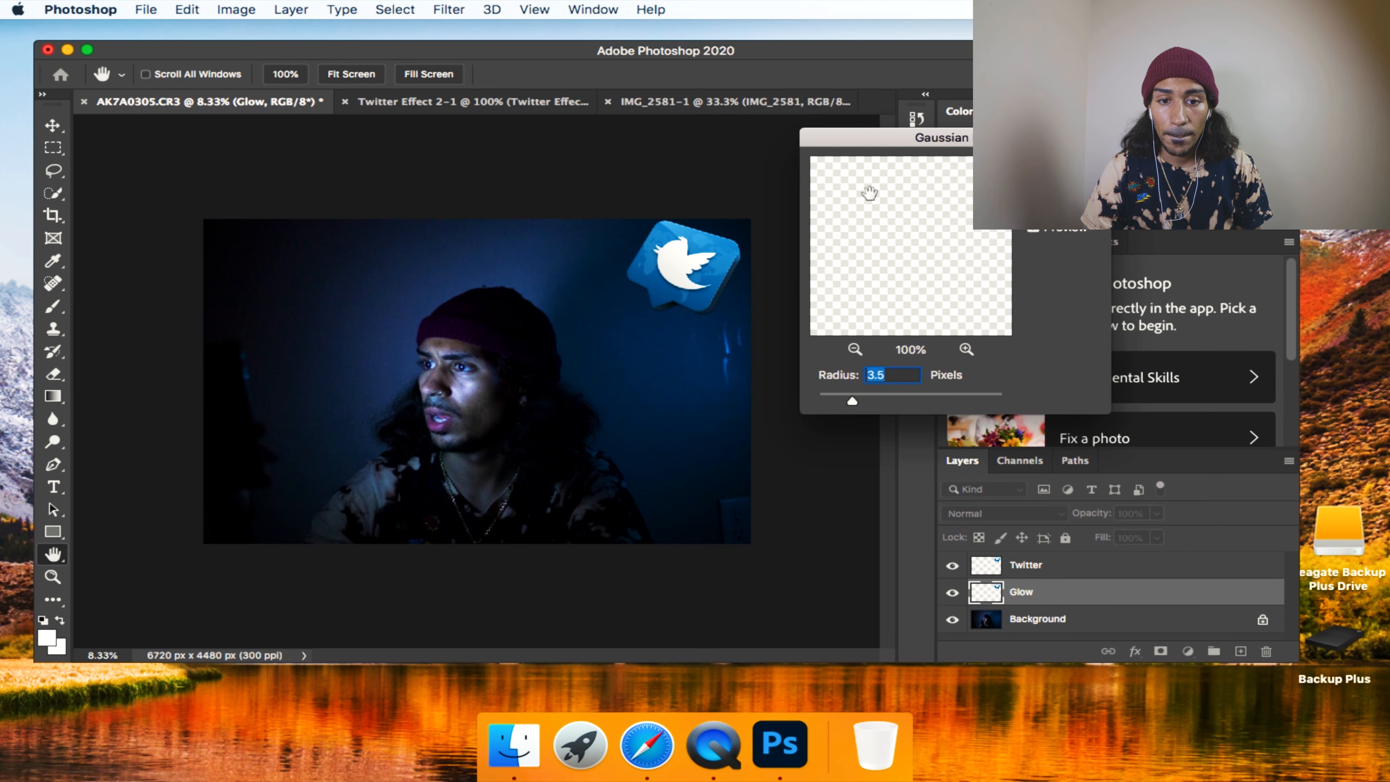
drag(942, 125, 943, 117)
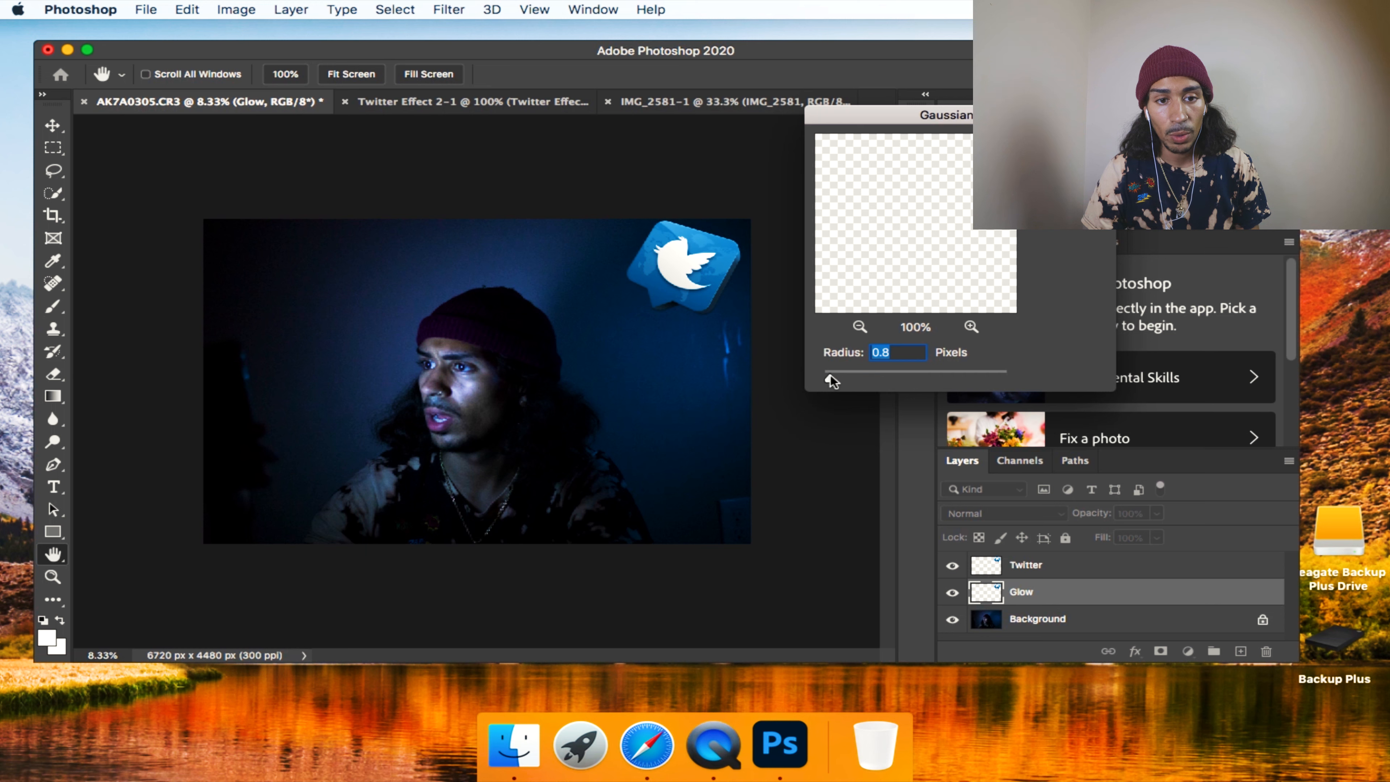
drag(833, 375, 913, 377)
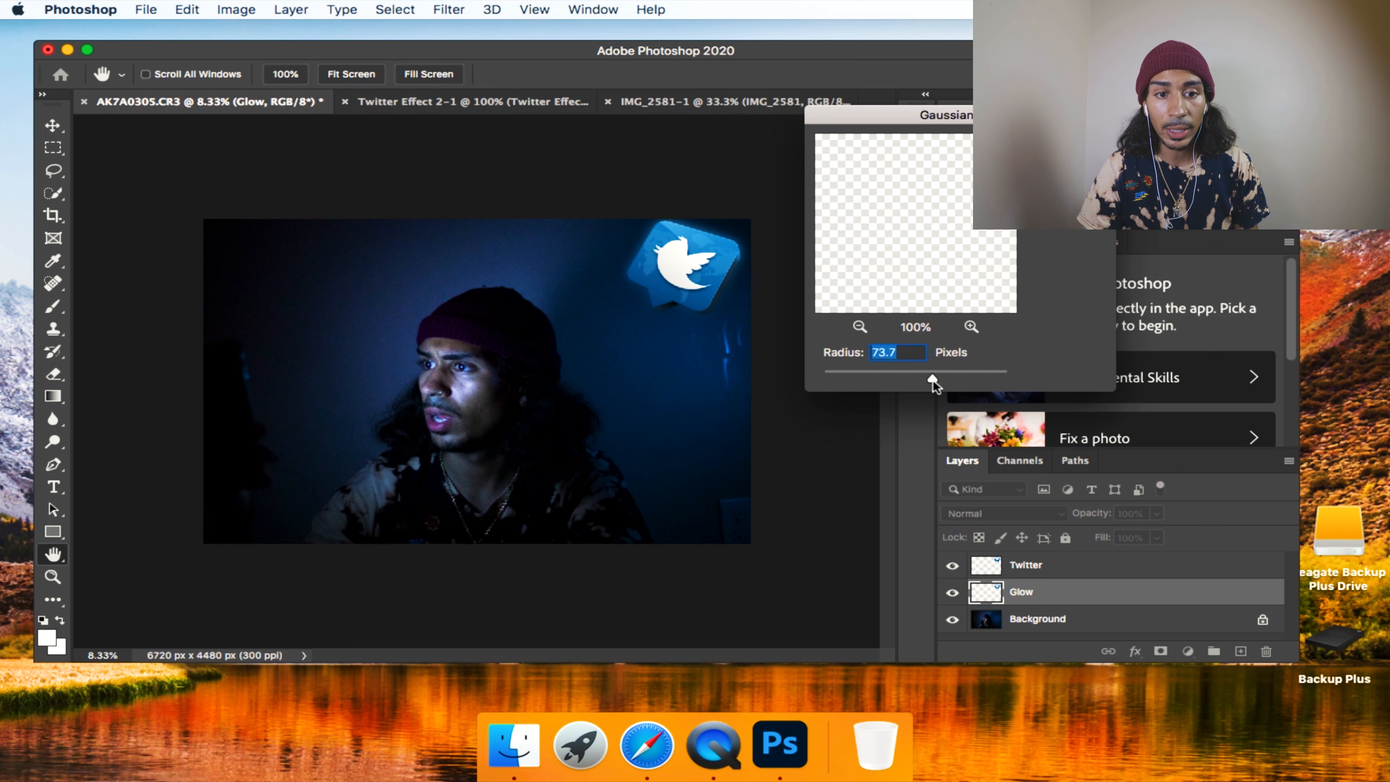
drag(933, 380, 939, 381)
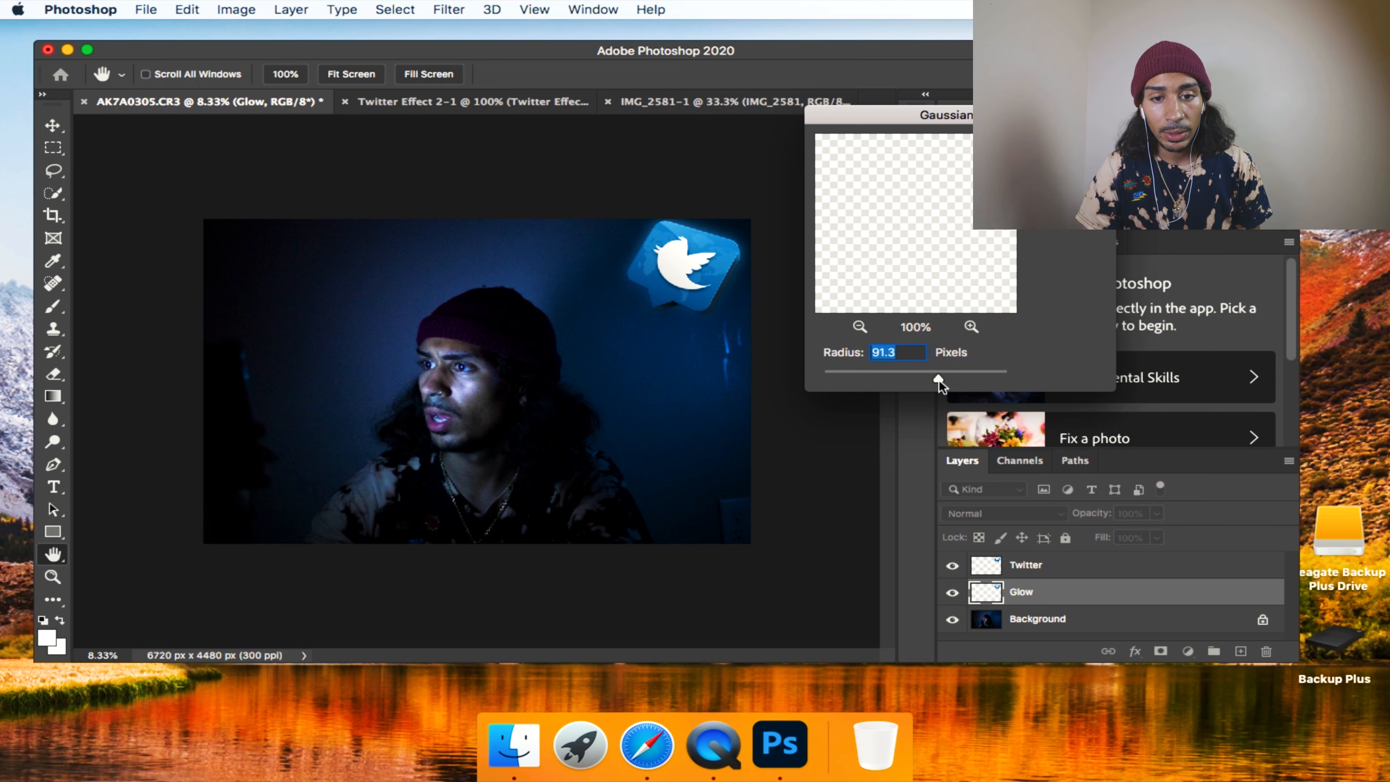
drag(939, 380, 931, 380)
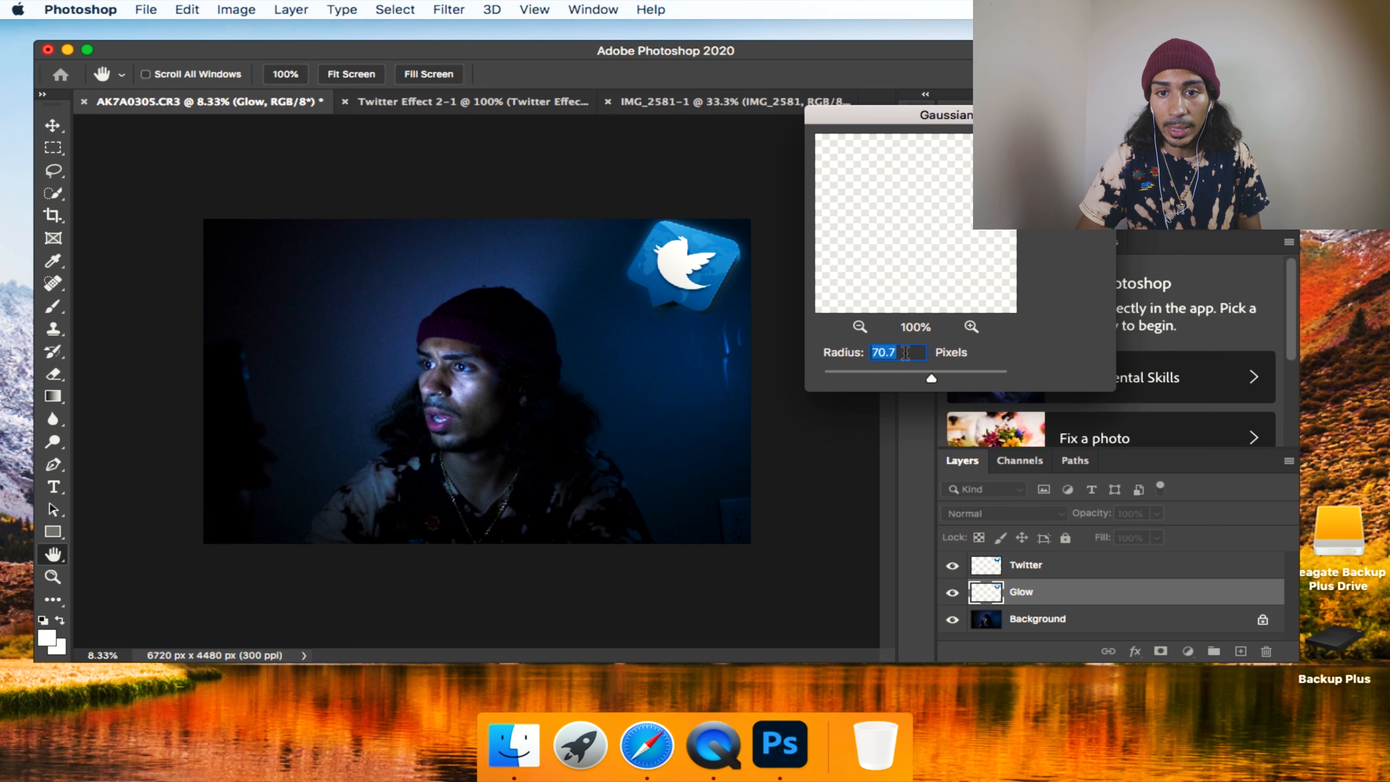
text(70)
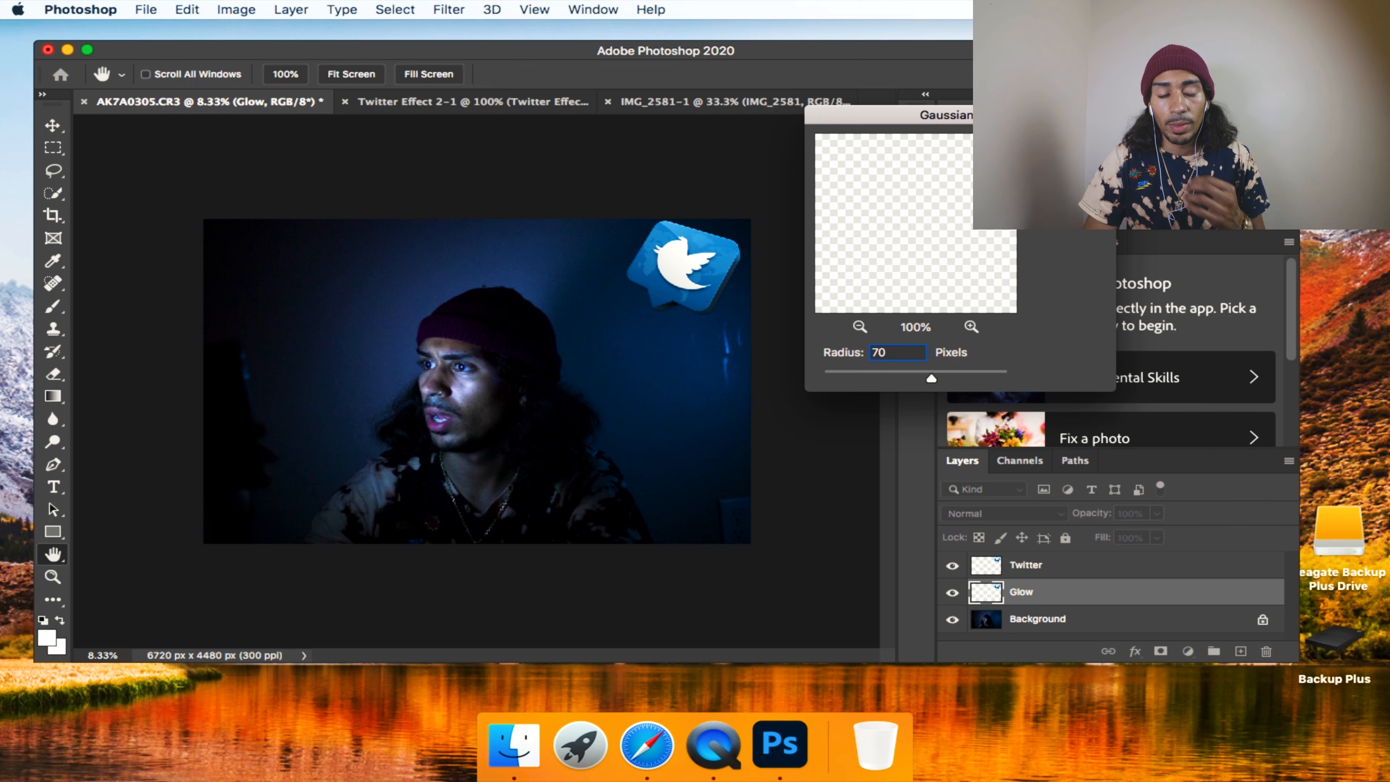
key(Return)
key(v)
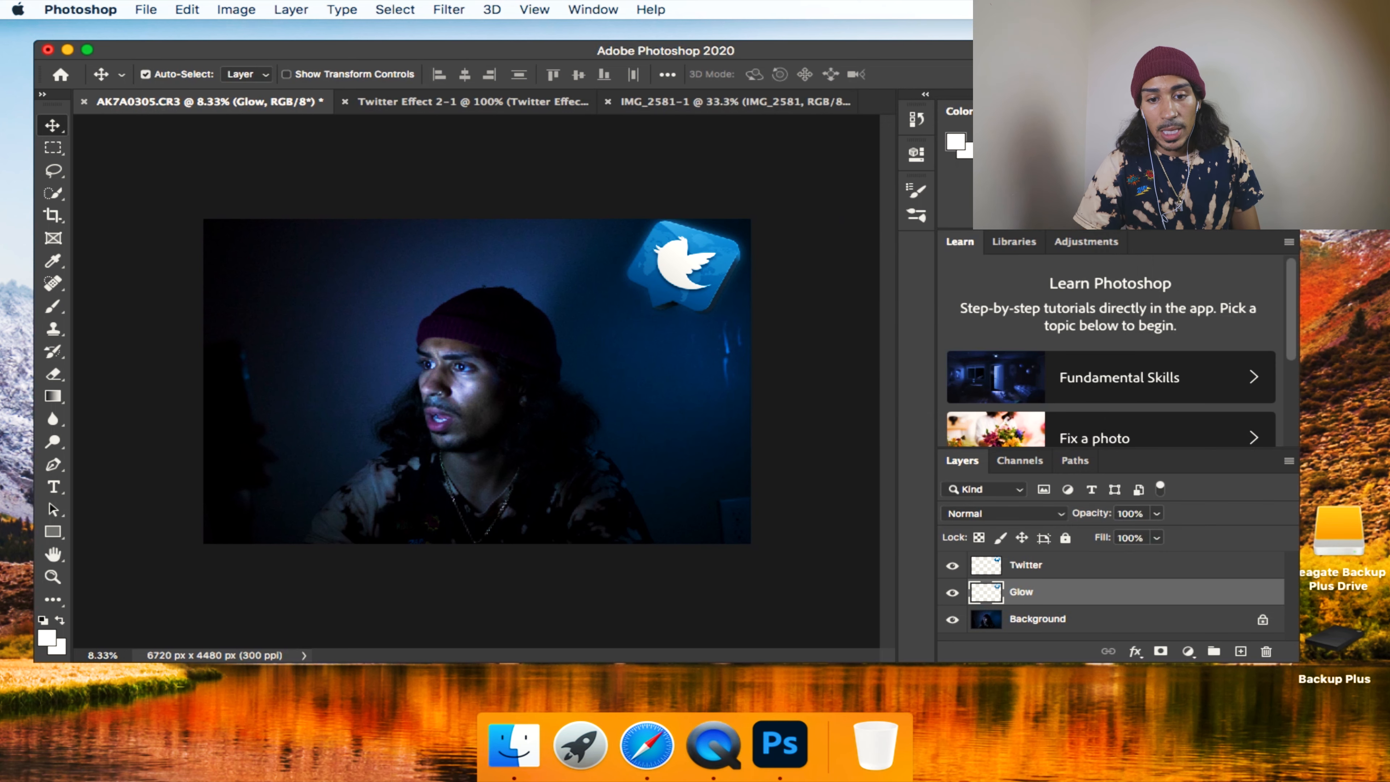
Try flattening the image with the Twitter and Glow layers selected, and undo the flattening.
click(1079, 572)
shift+click(1080, 598)
right_click(1081, 598)
mouse_move(1134, 723)
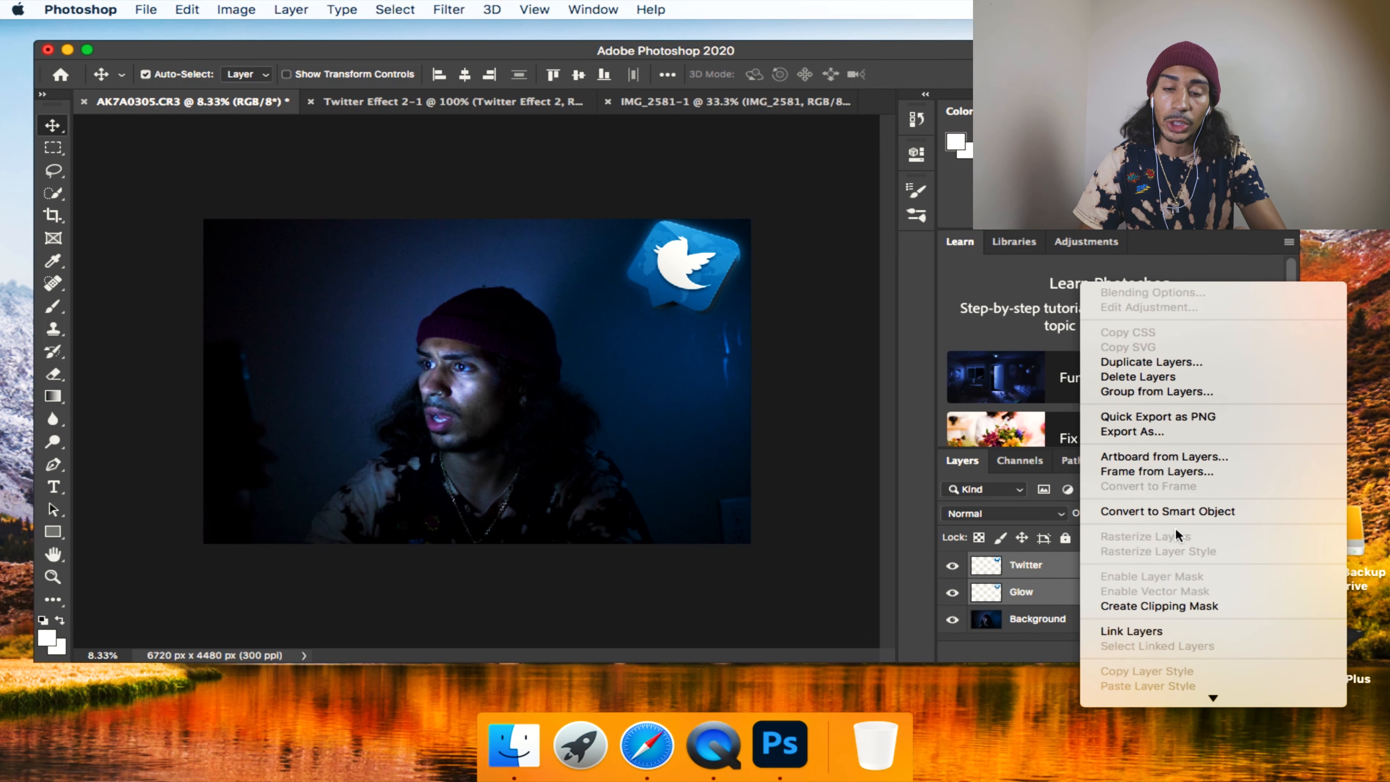
scroll(1174, 526, down, 5)
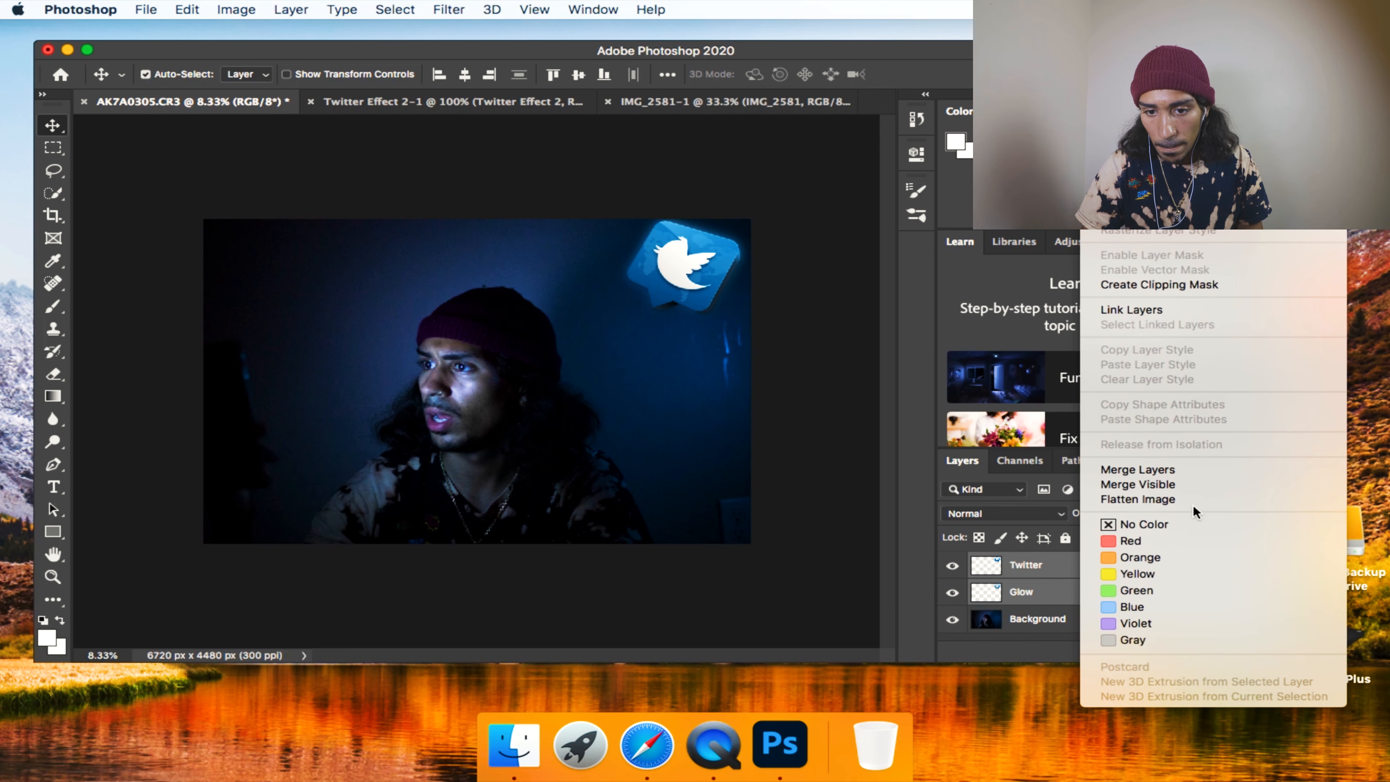
click(1183, 499)
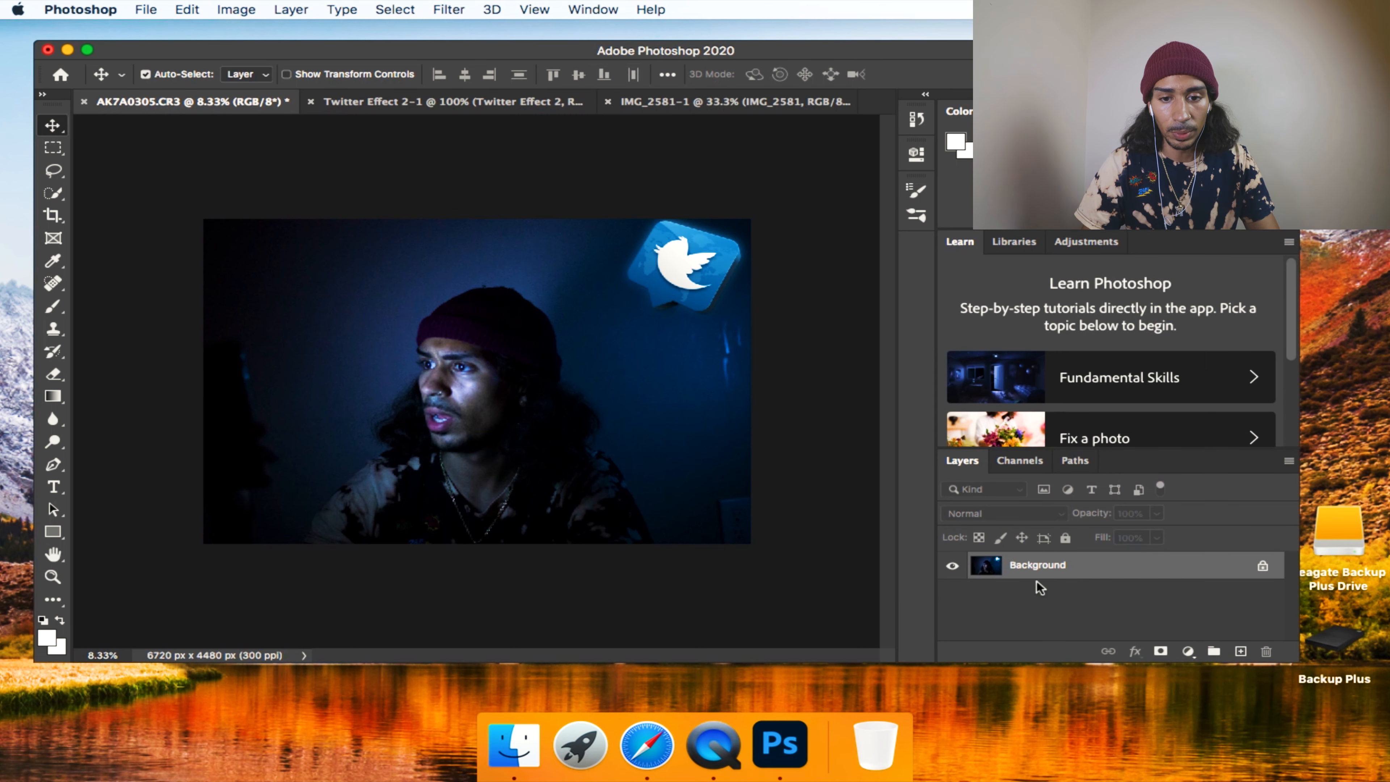
key(super+z)
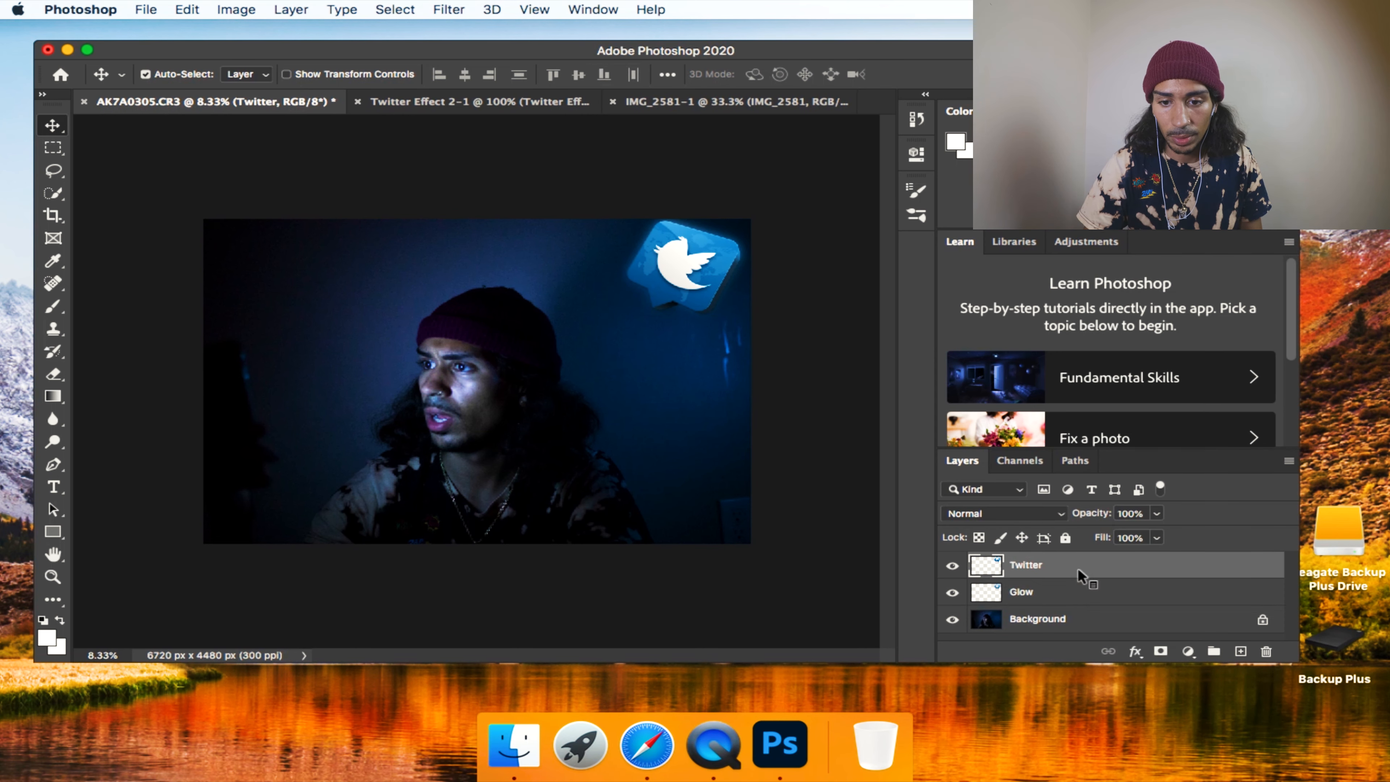
Merge the Twitter layer down into the Glow layer.
right_click(1076, 573)
scroll(1117, 718, down, 5)
click(1148, 515)
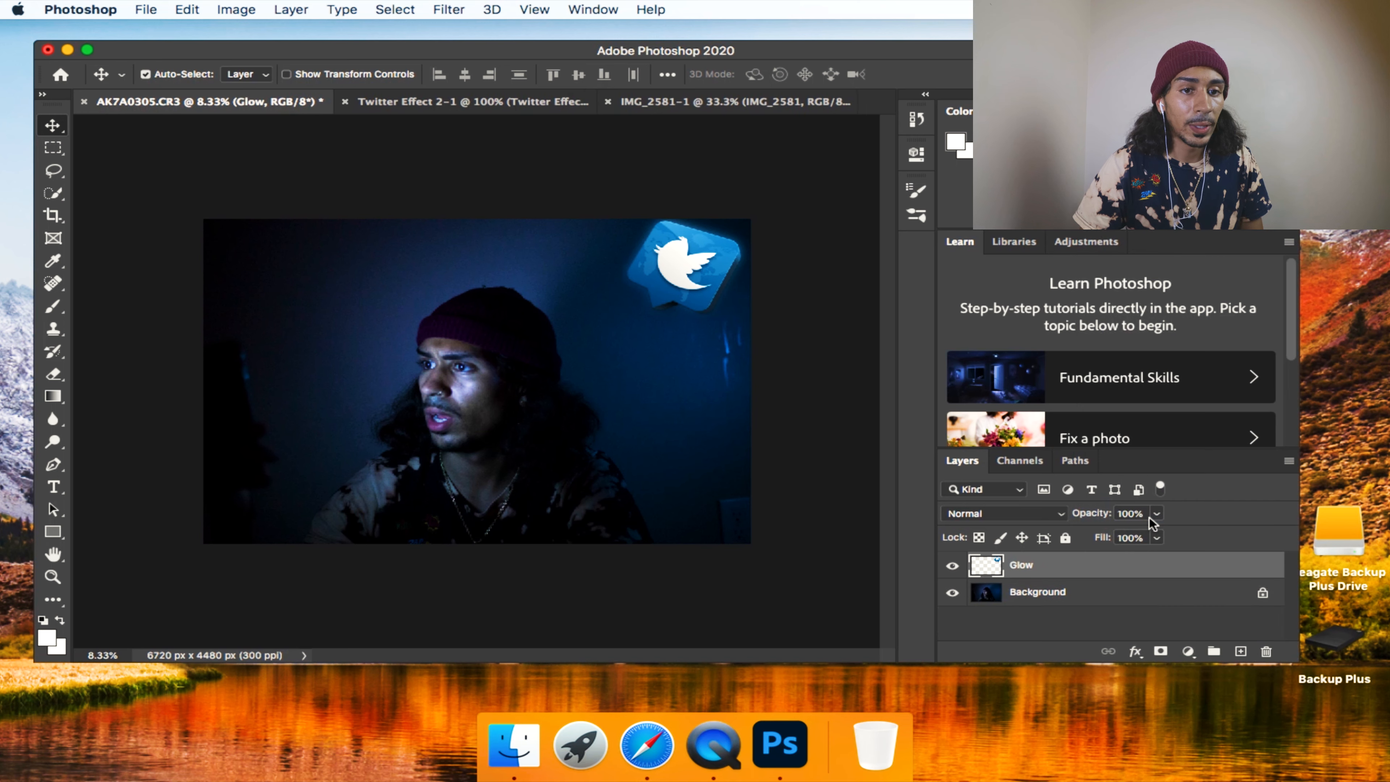
Copy the tweet screenshot from the IMG_2581 document and paste it into the AK7A0305.CR3 photo, accepting the color profile conversion.
click(466, 104)
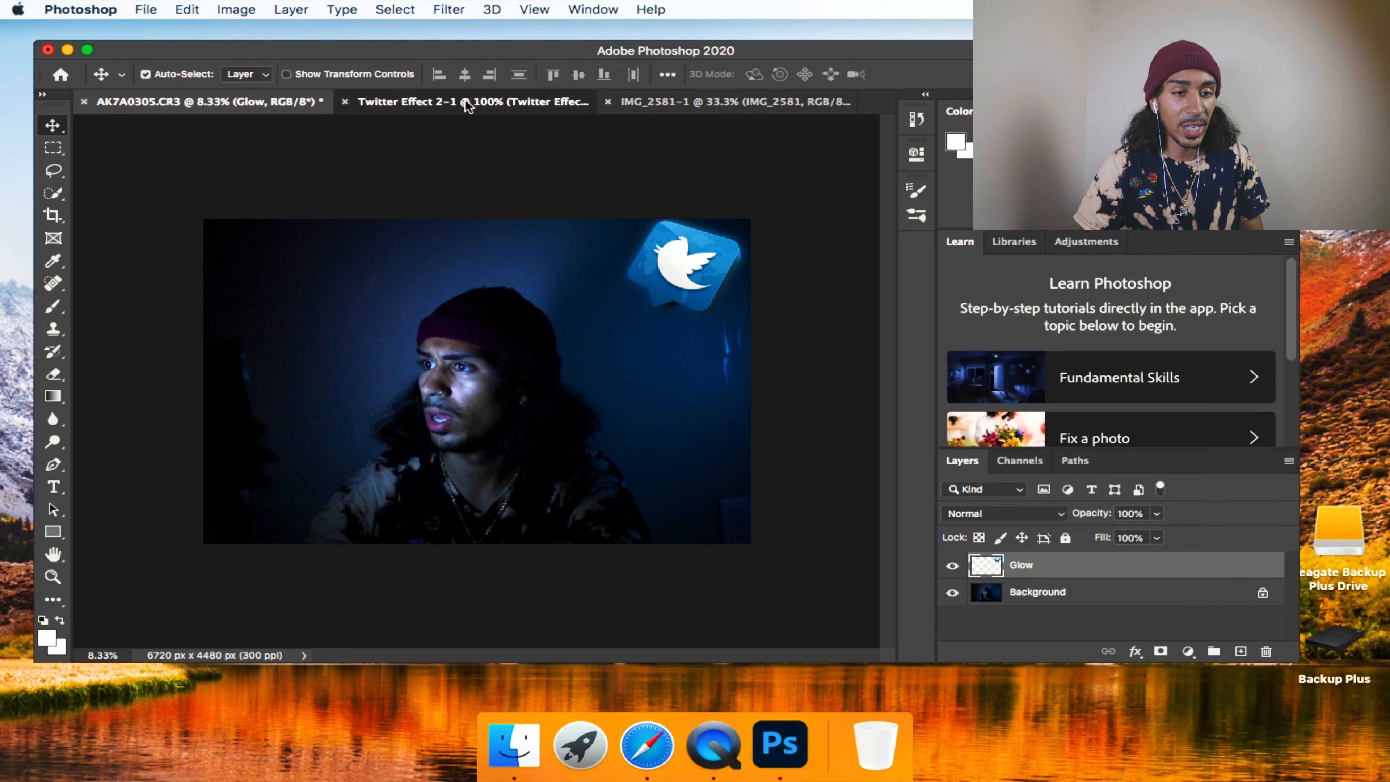
click(706, 103)
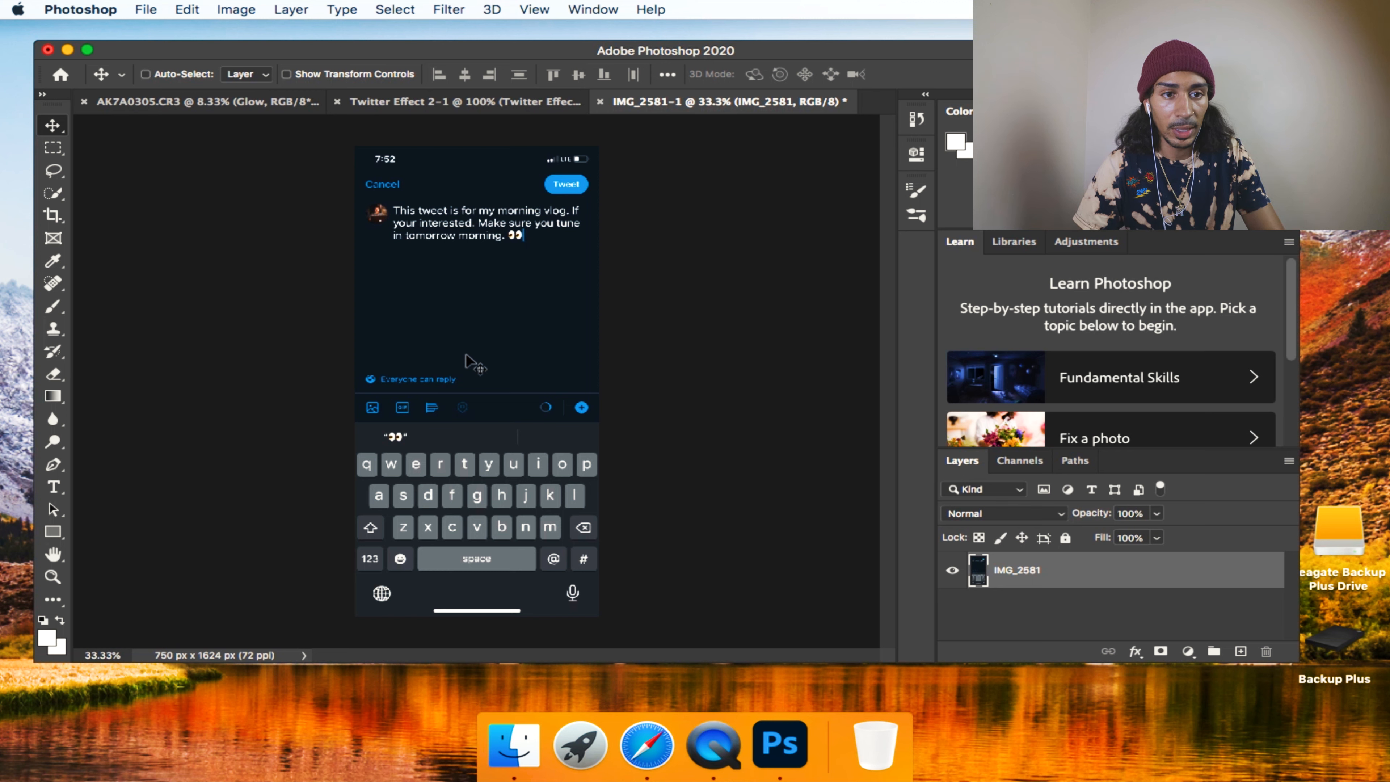
key(super+t)
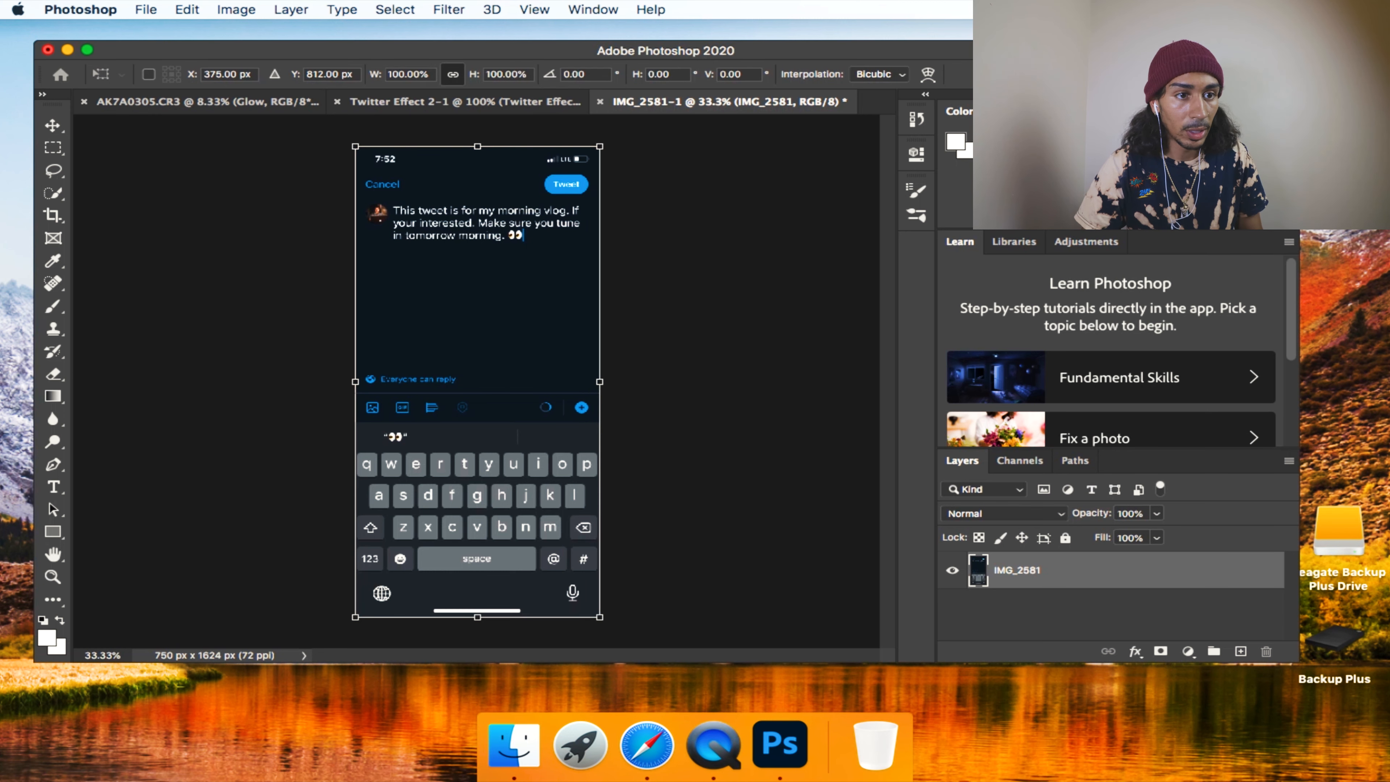
key(Return)
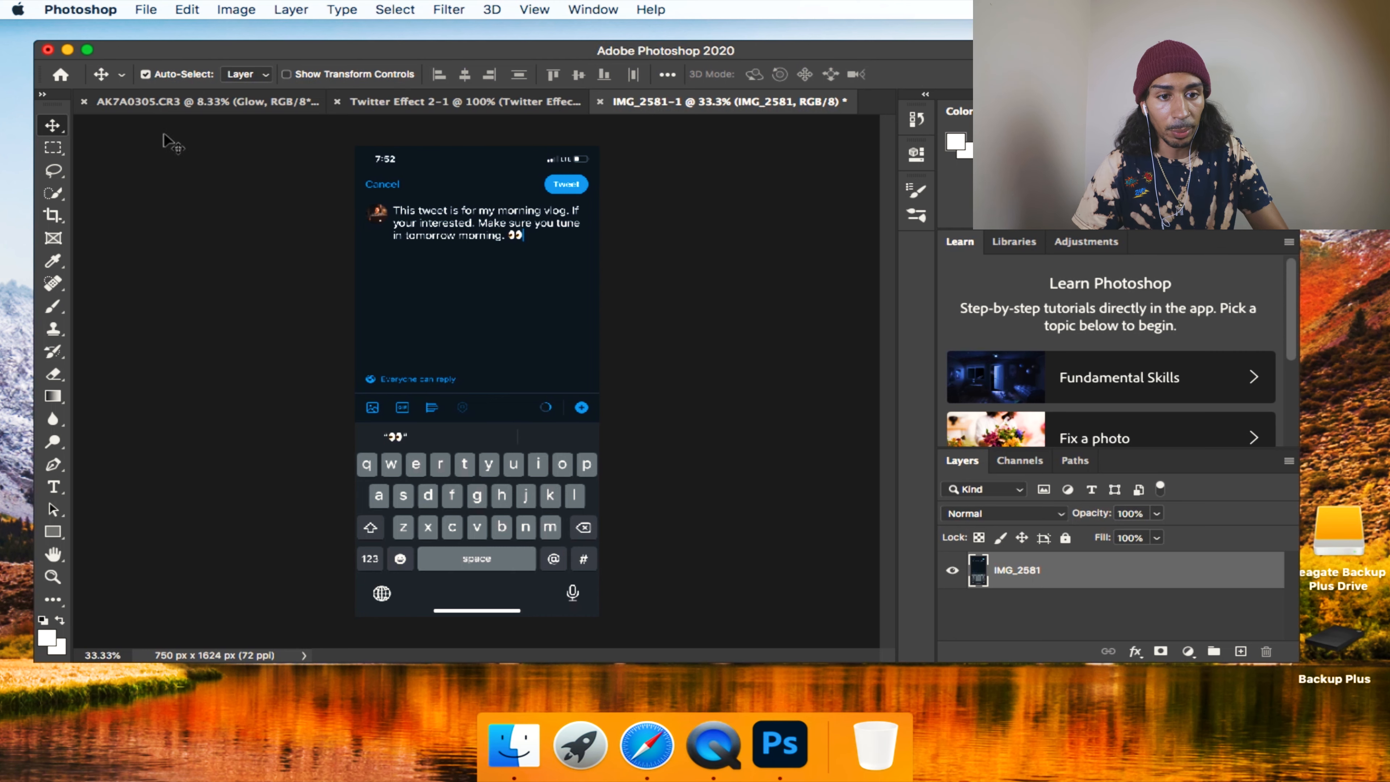
click(181, 100)
key(super+v)
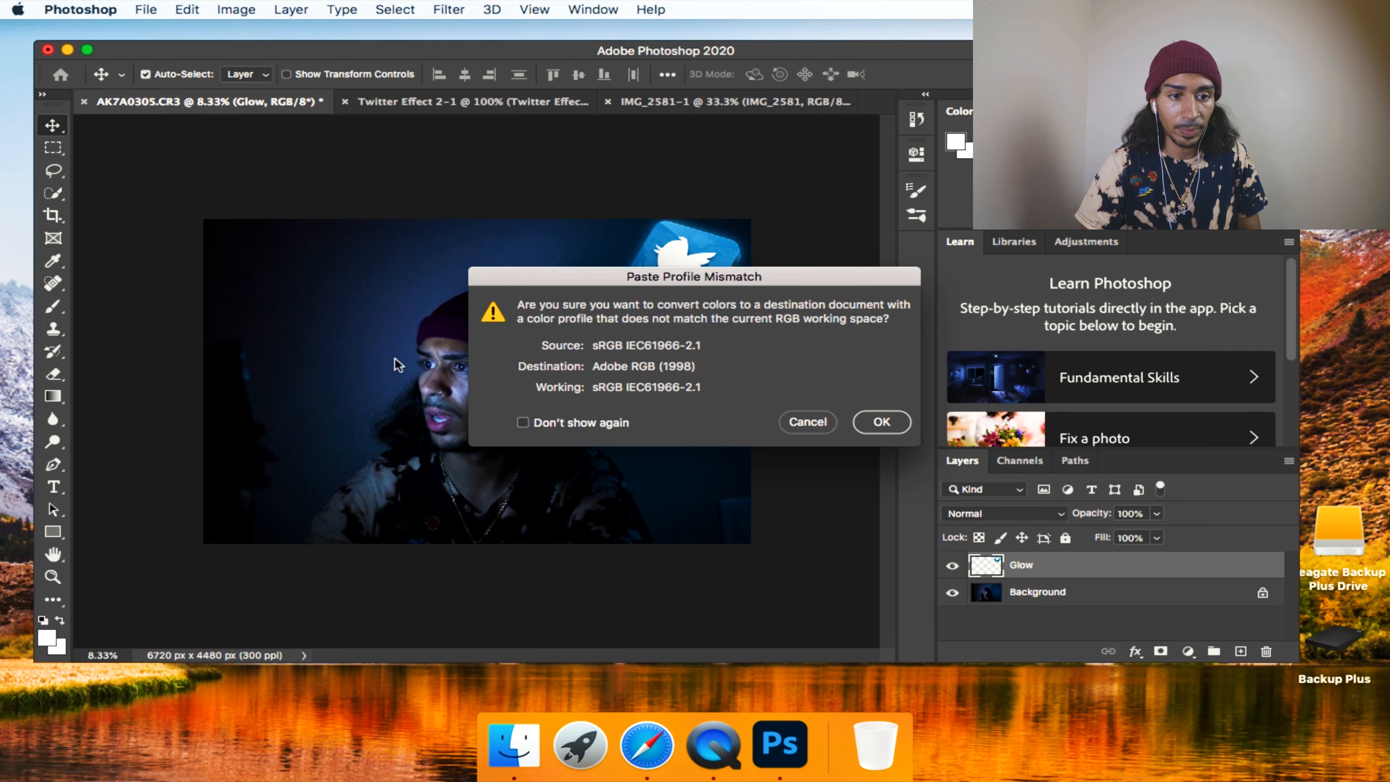
click(882, 422)
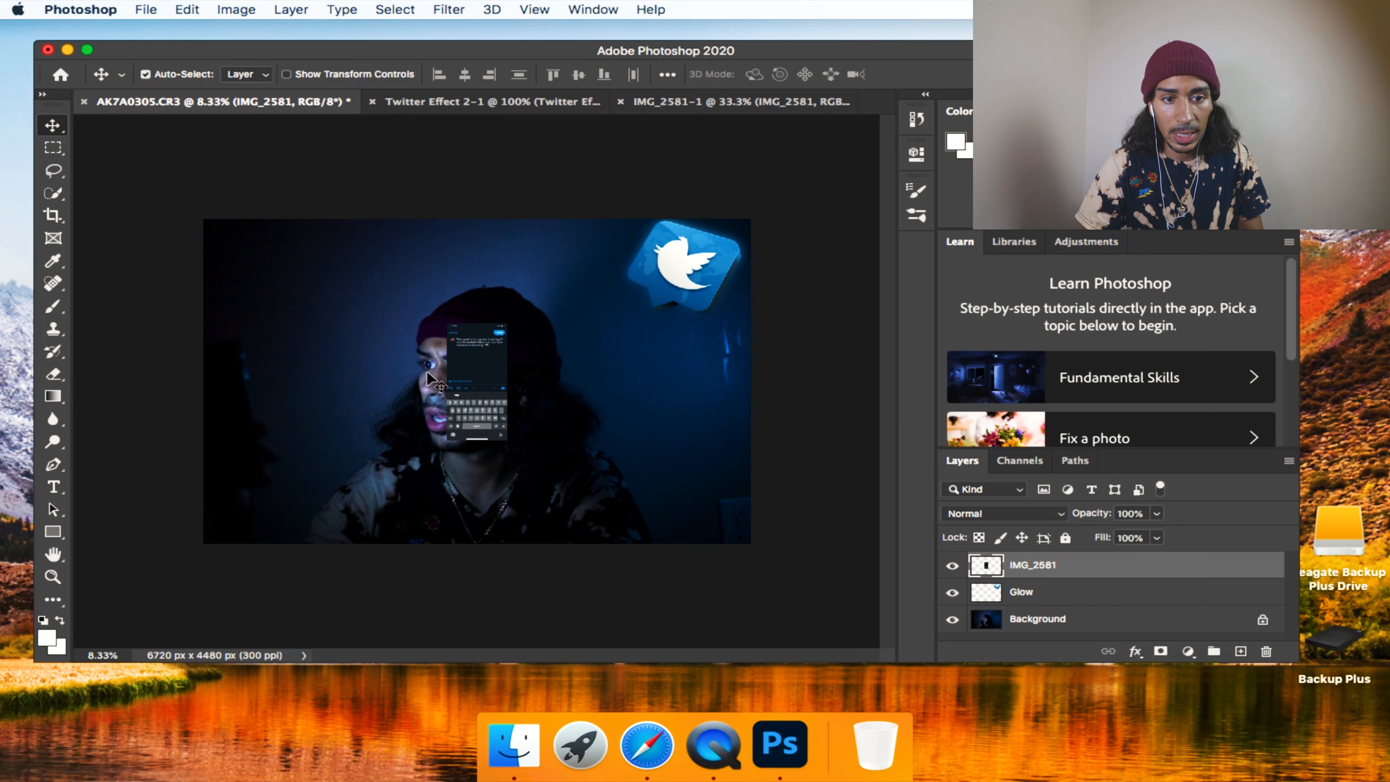
Try placing the full tweet screenshot beside the portrait, below the Twitter logo, enlarged to about 216%.
drag(462, 385, 618, 389)
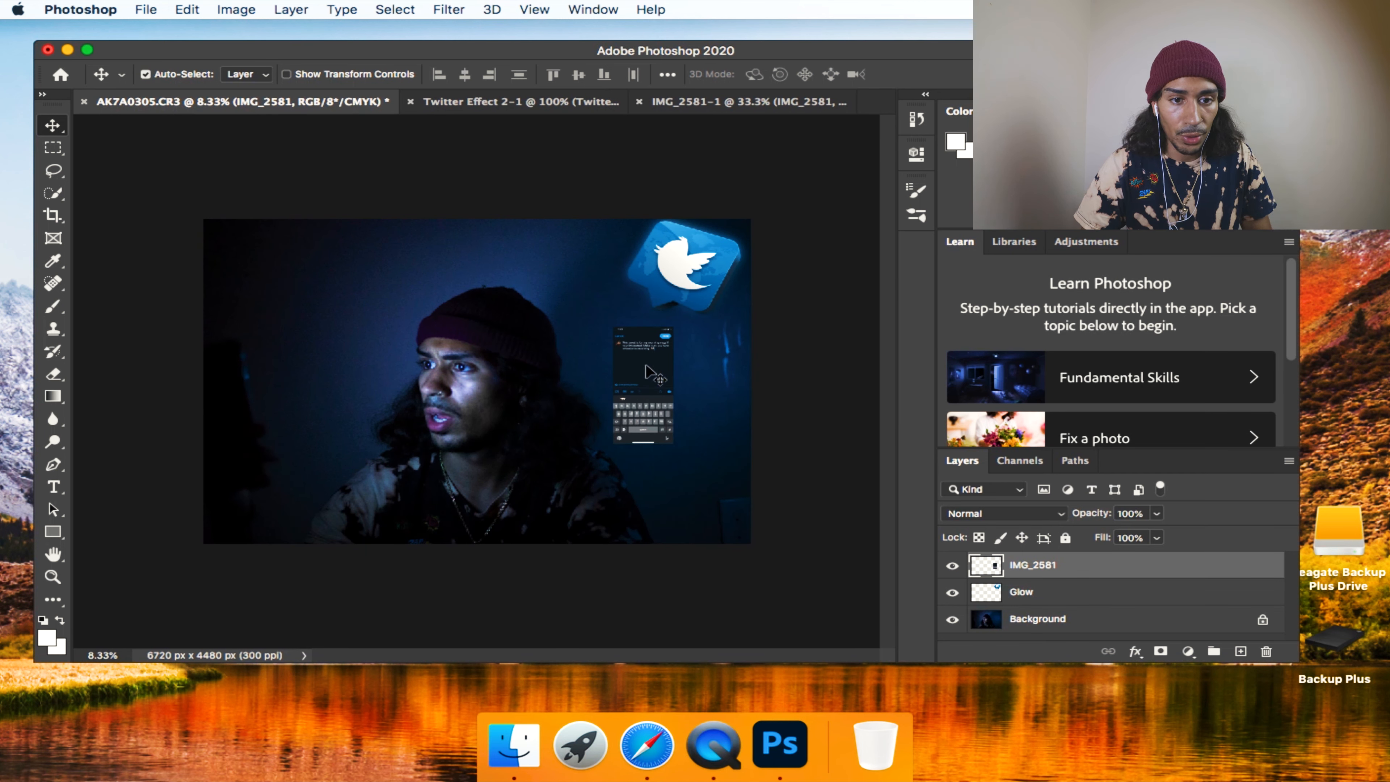
key(super+t)
drag(700, 375, 616, 357)
drag(550, 419, 578, 391)
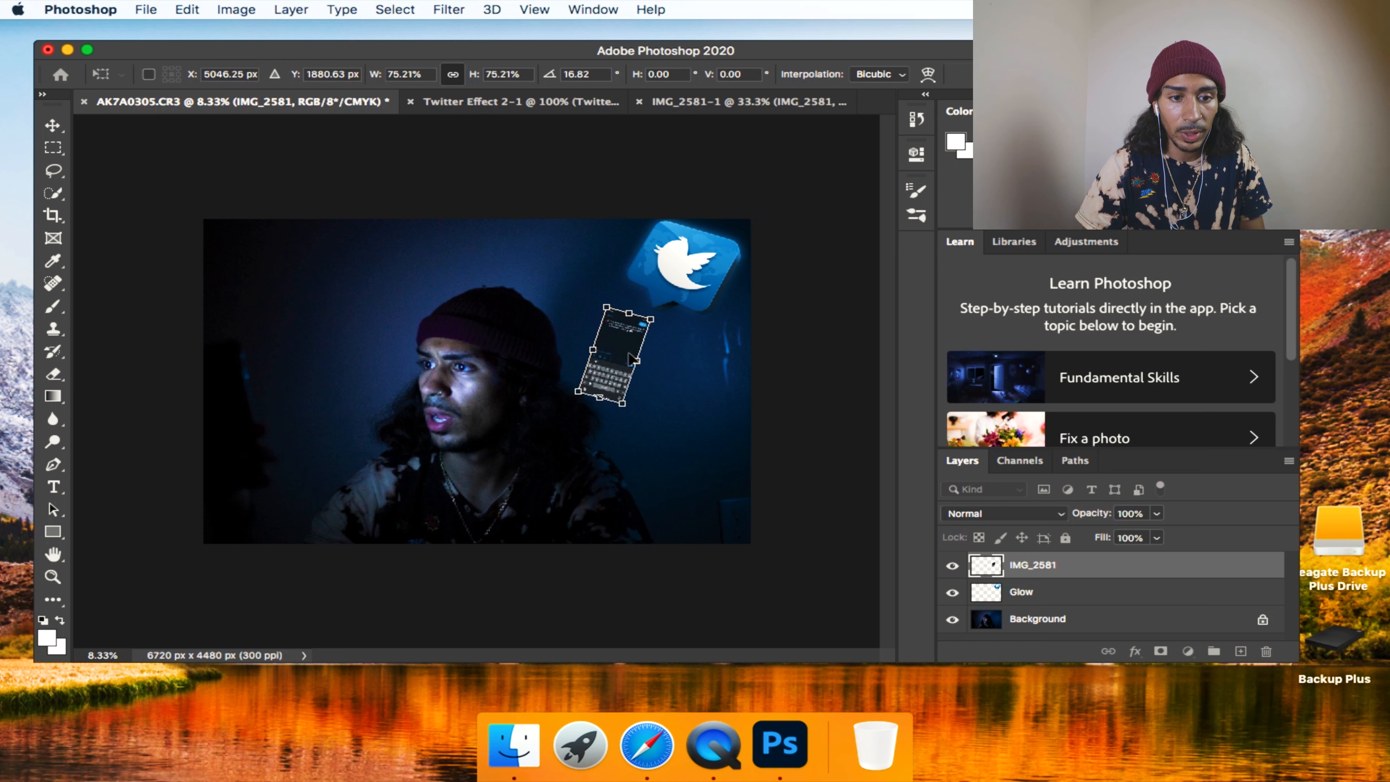
drag(557, 336, 550, 346)
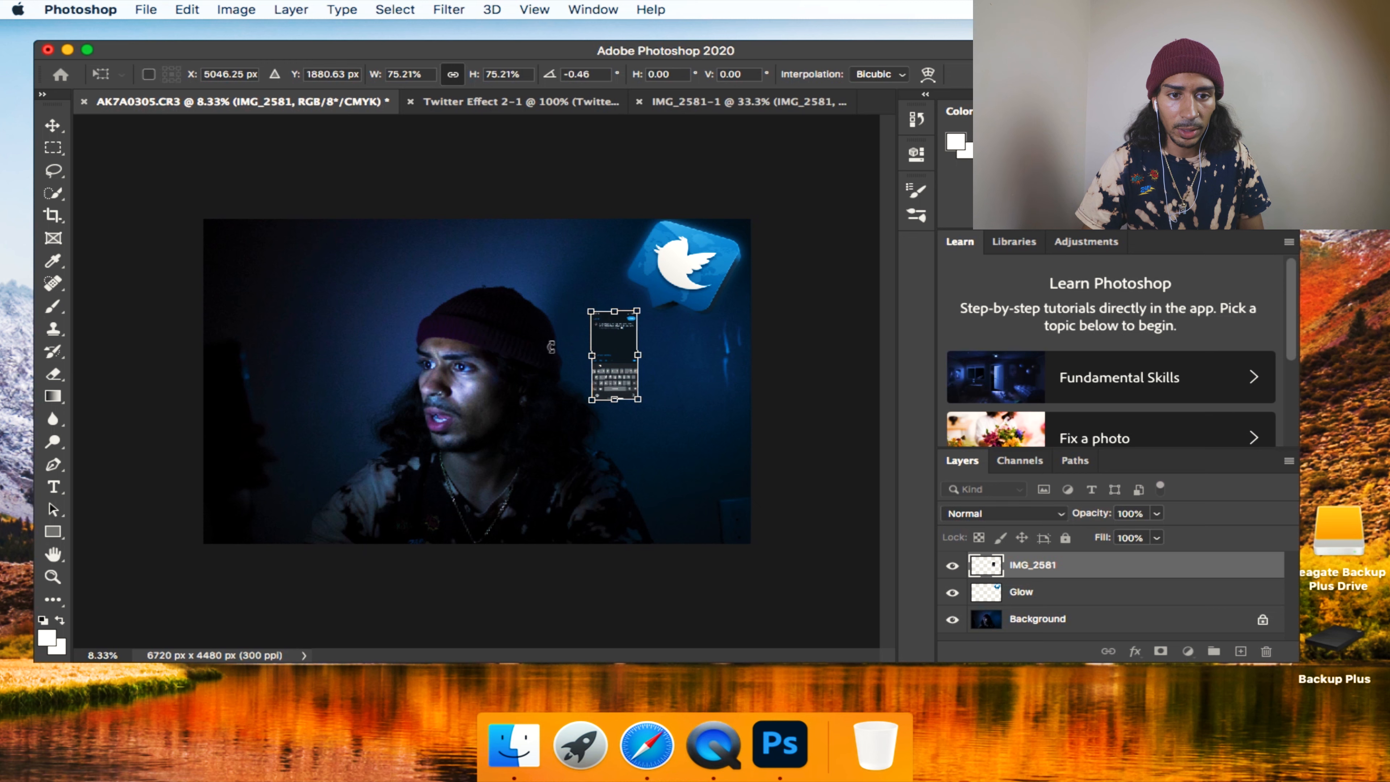
drag(648, 348, 590, 344)
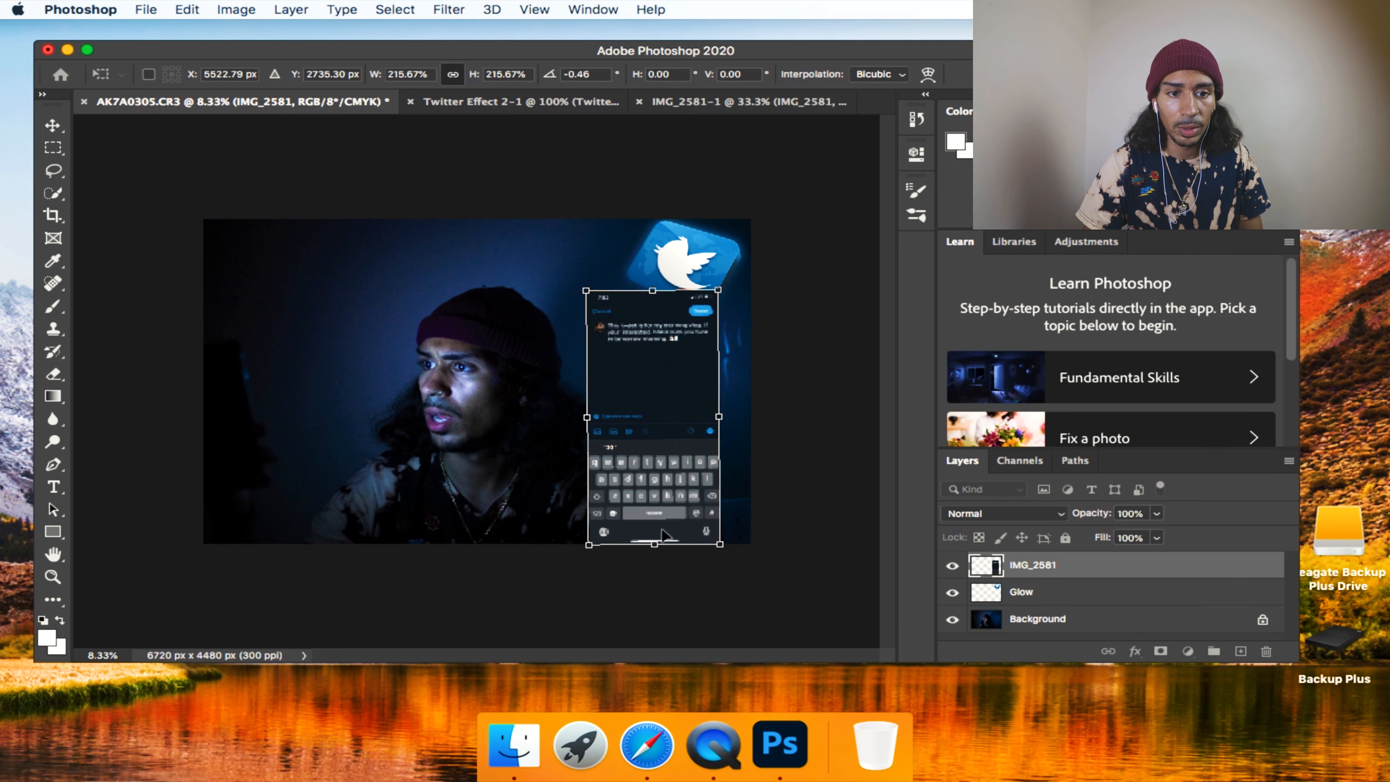
key(Return)
Delete the uncropped tweet screenshot layer IMG_2581 from the AK7A0305.CR3 photo.
click(236, 9)
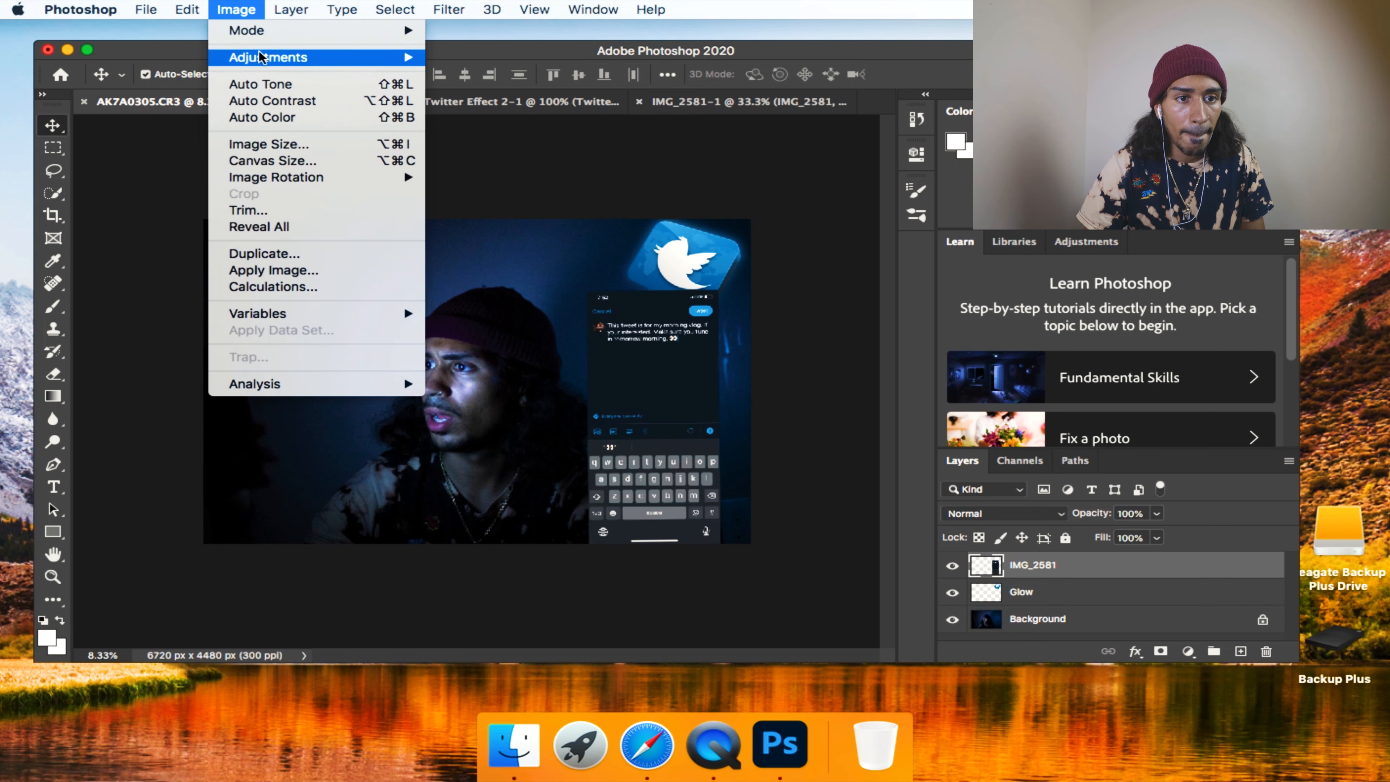
mouse_move(365, 55)
click(262, 9)
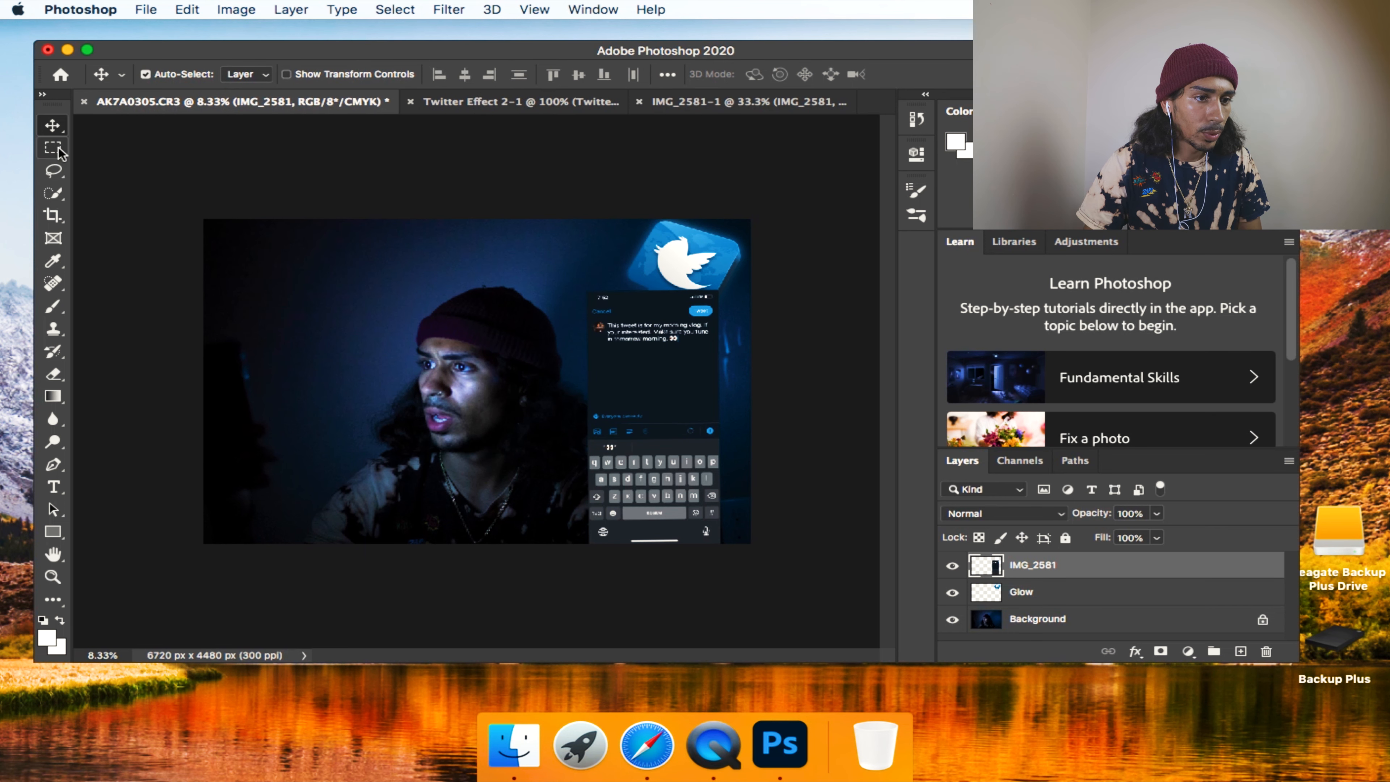
click(53, 215)
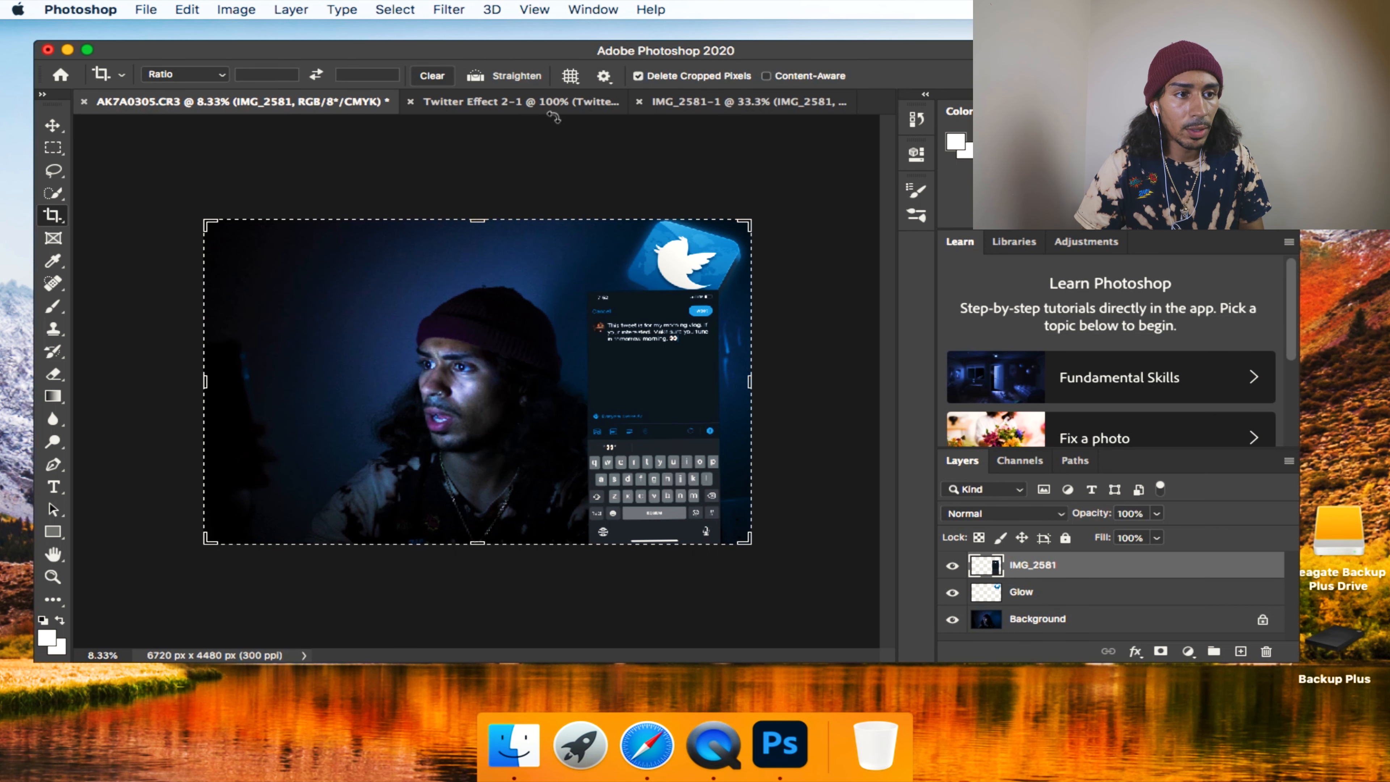
click(52, 125)
key(Delete)
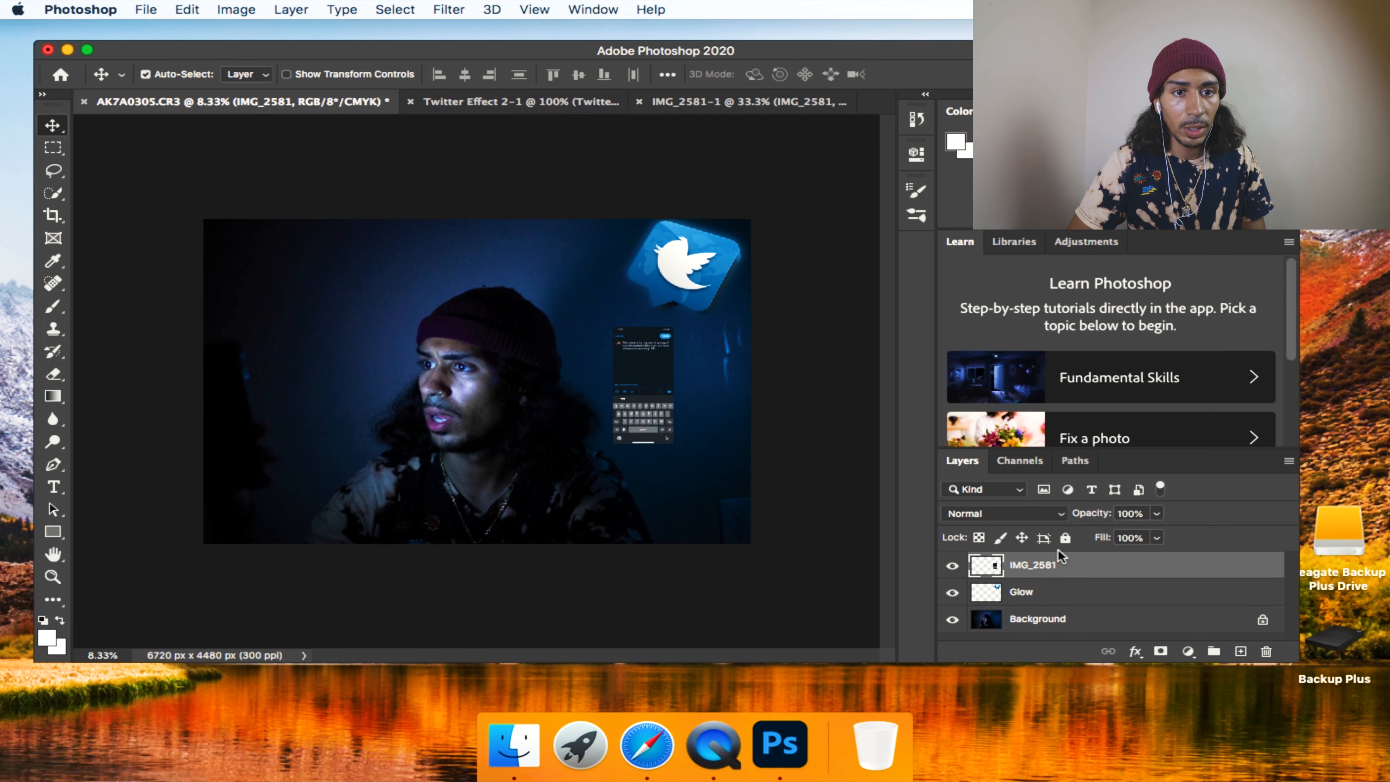
Crop the IMG_2581-1 document to the strip with Cancel, the Tweet button and the tweet text, about 750 x 330 px.
click(662, 103)
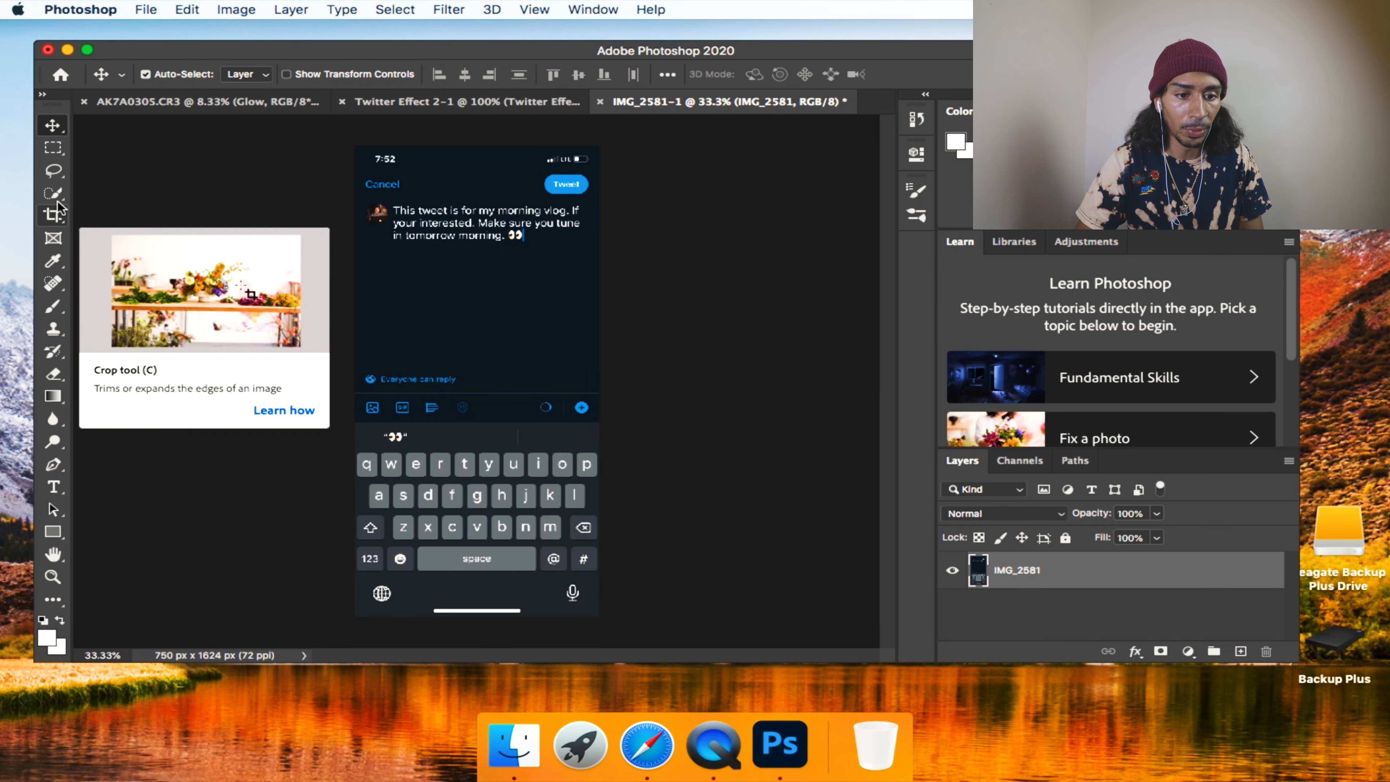
click(53, 215)
drag(473, 624, 480, 441)
drag(484, 319, 485, 331)
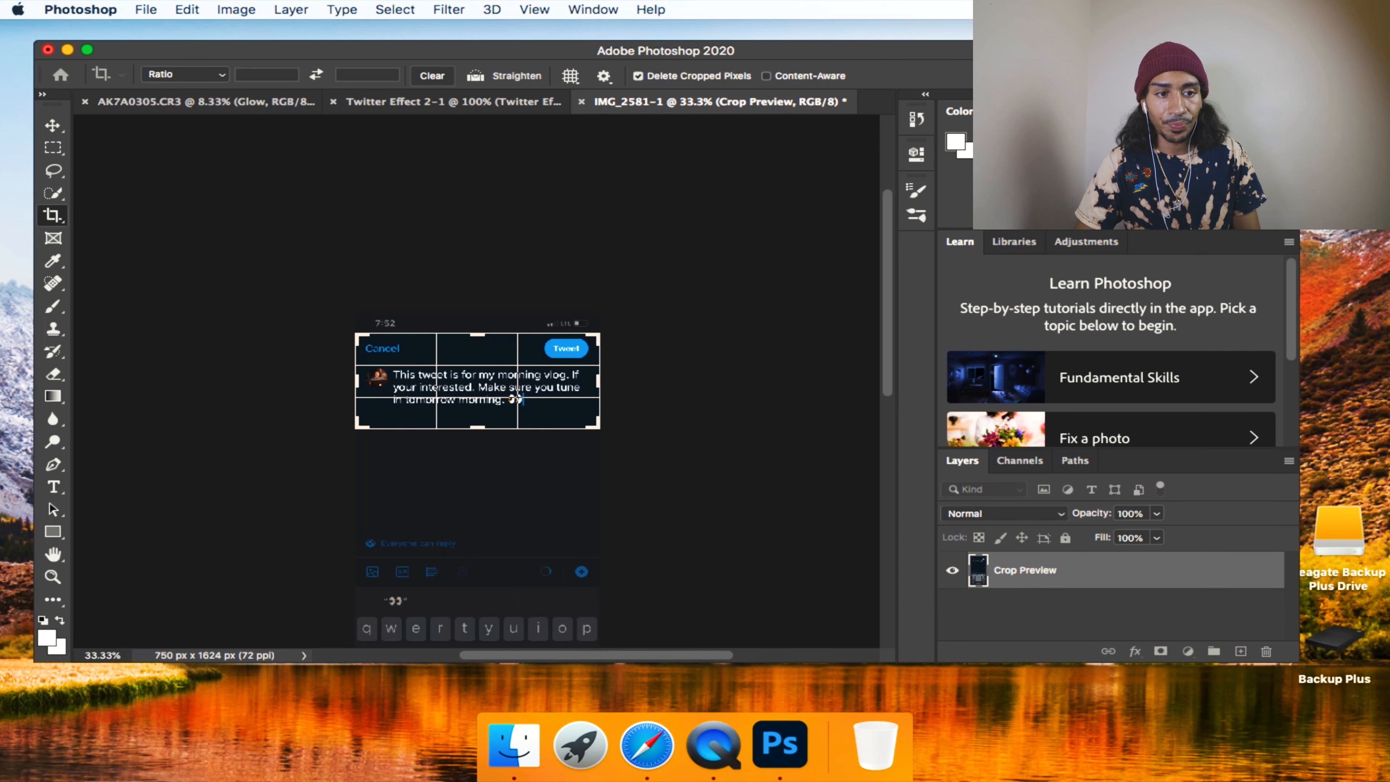
key(Return)
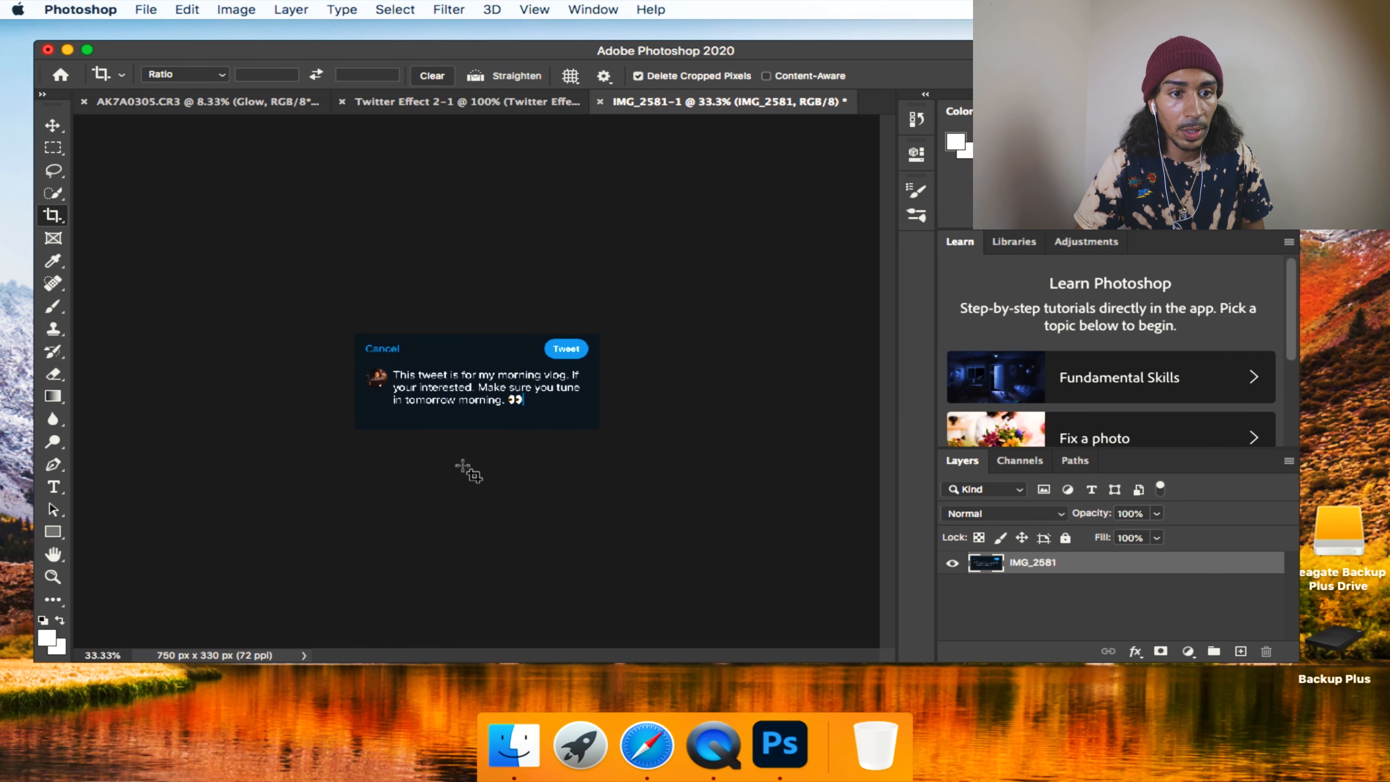
Copy the cropped tweet and paste it into the AK7A0305.CR3 photo, accepting the color profile conversion.
key(v)
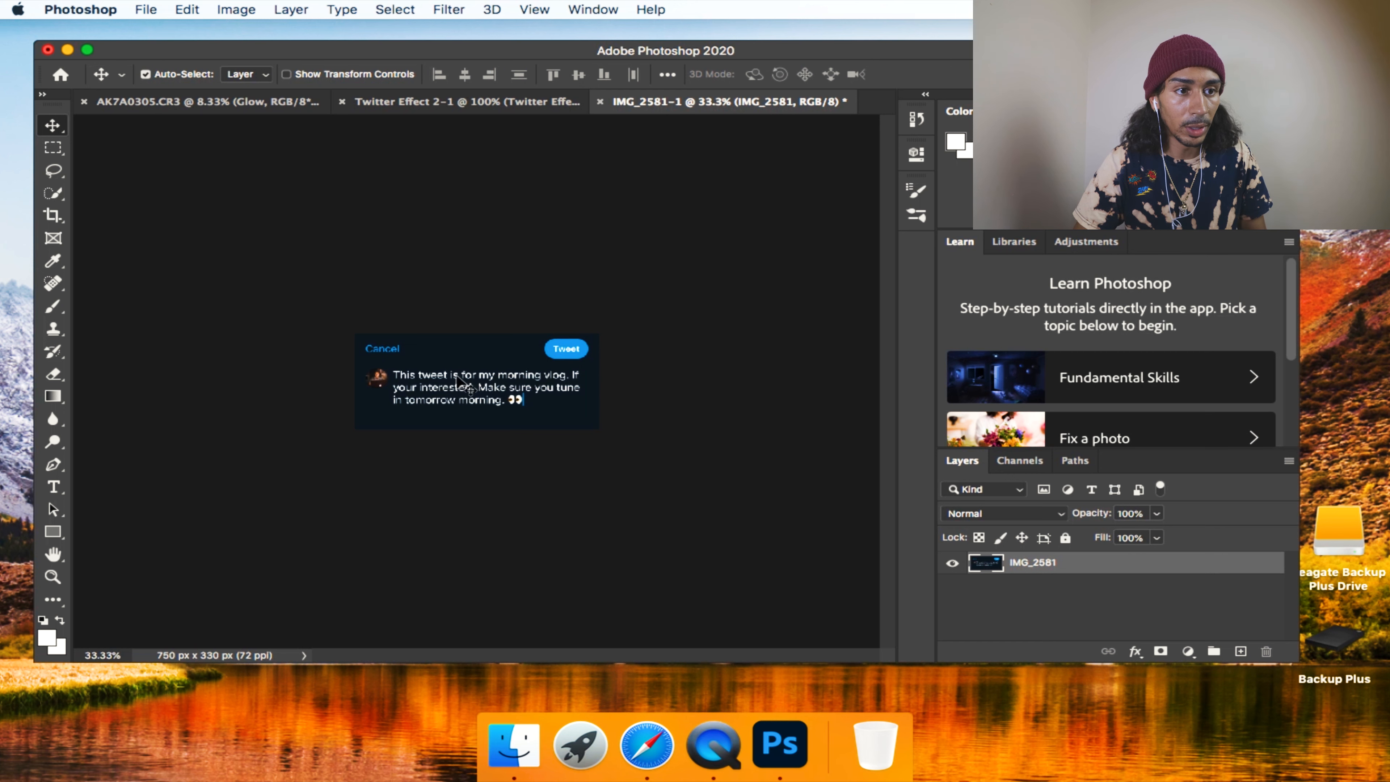
click(221, 104)
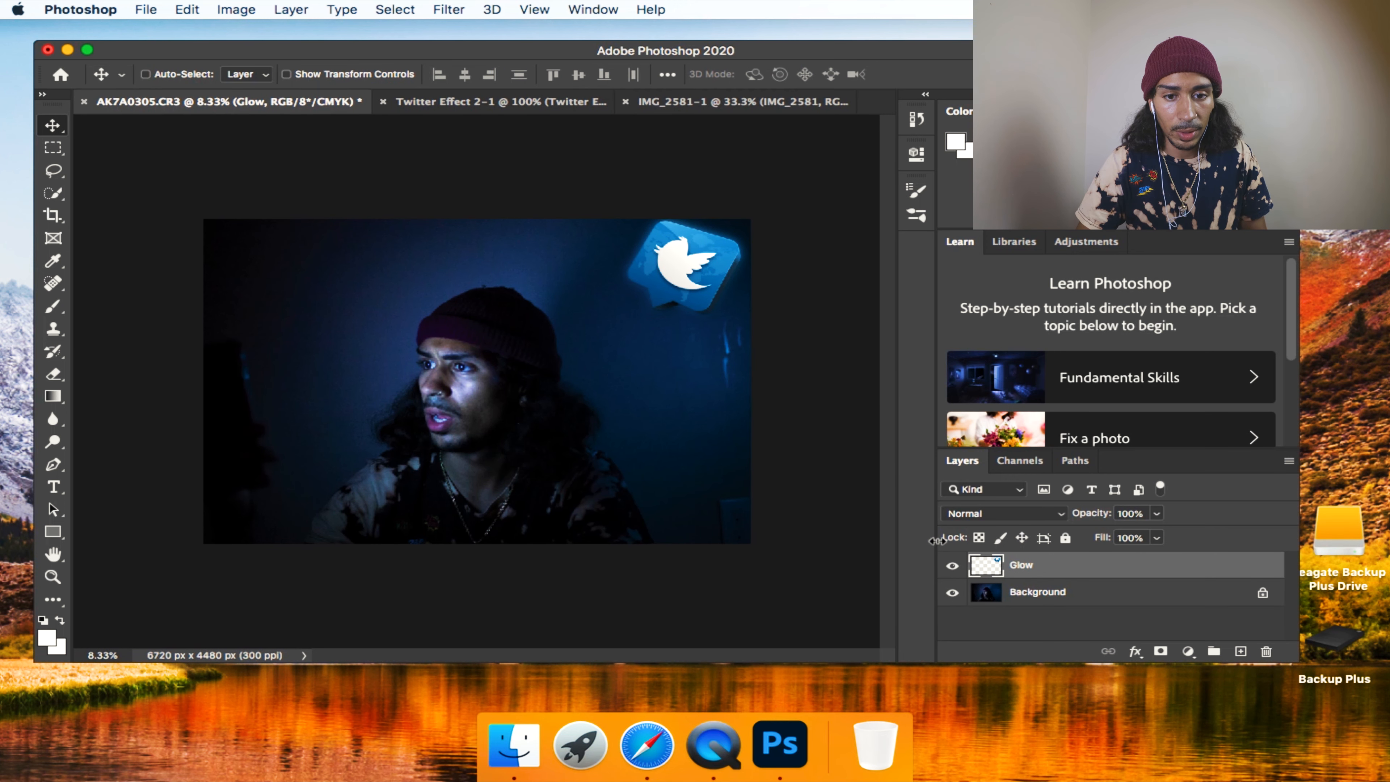
key(super+v)
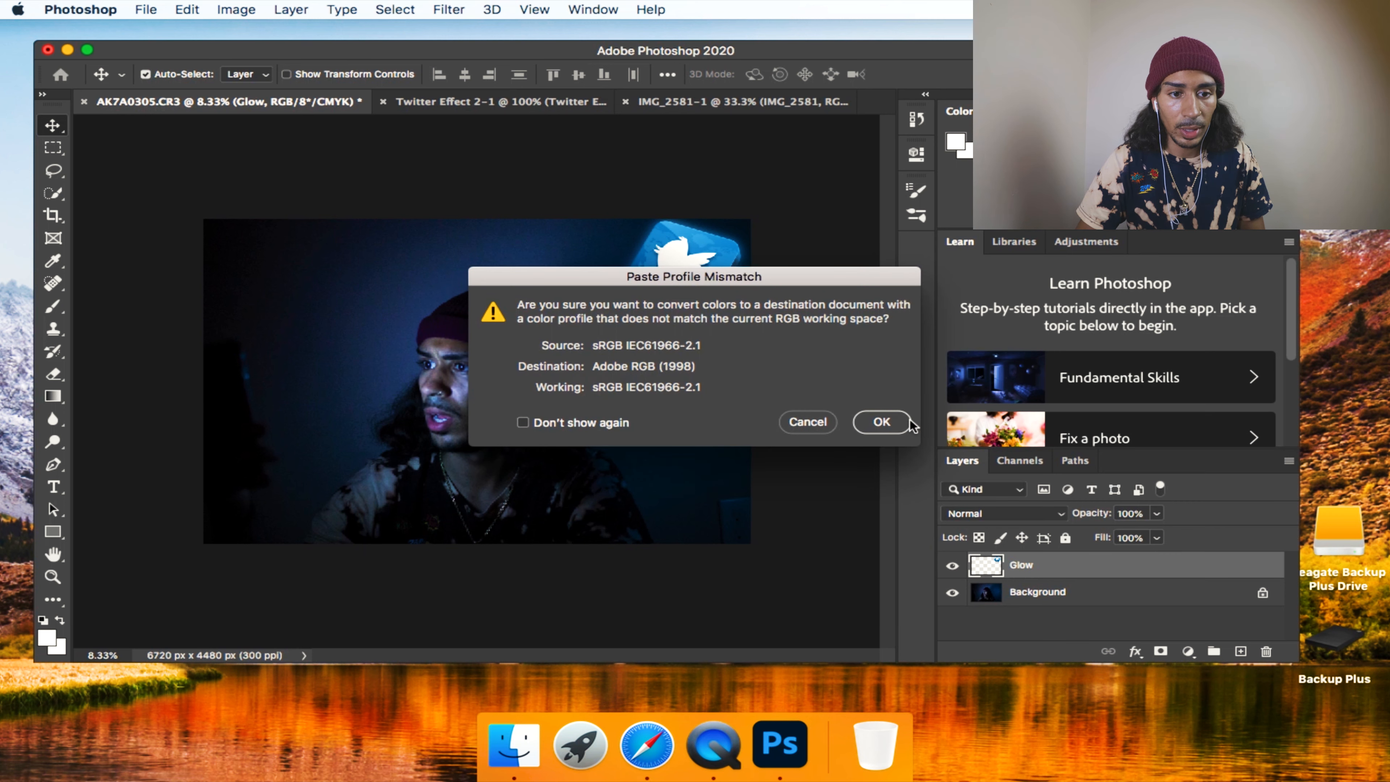
click(901, 429)
Transform the cropped tweet so it tilts downward and sits between the beanie and the Twitter logo.
drag(467, 369, 473, 268)
key(super+t)
right_click(604, 329)
click(550, 314)
drag(558, 332, 617, 365)
drag(722, 393, 715, 428)
drag(637, 358, 629, 393)
drag(677, 382, 659, 371)
drag(726, 416, 657, 365)
key(Return)
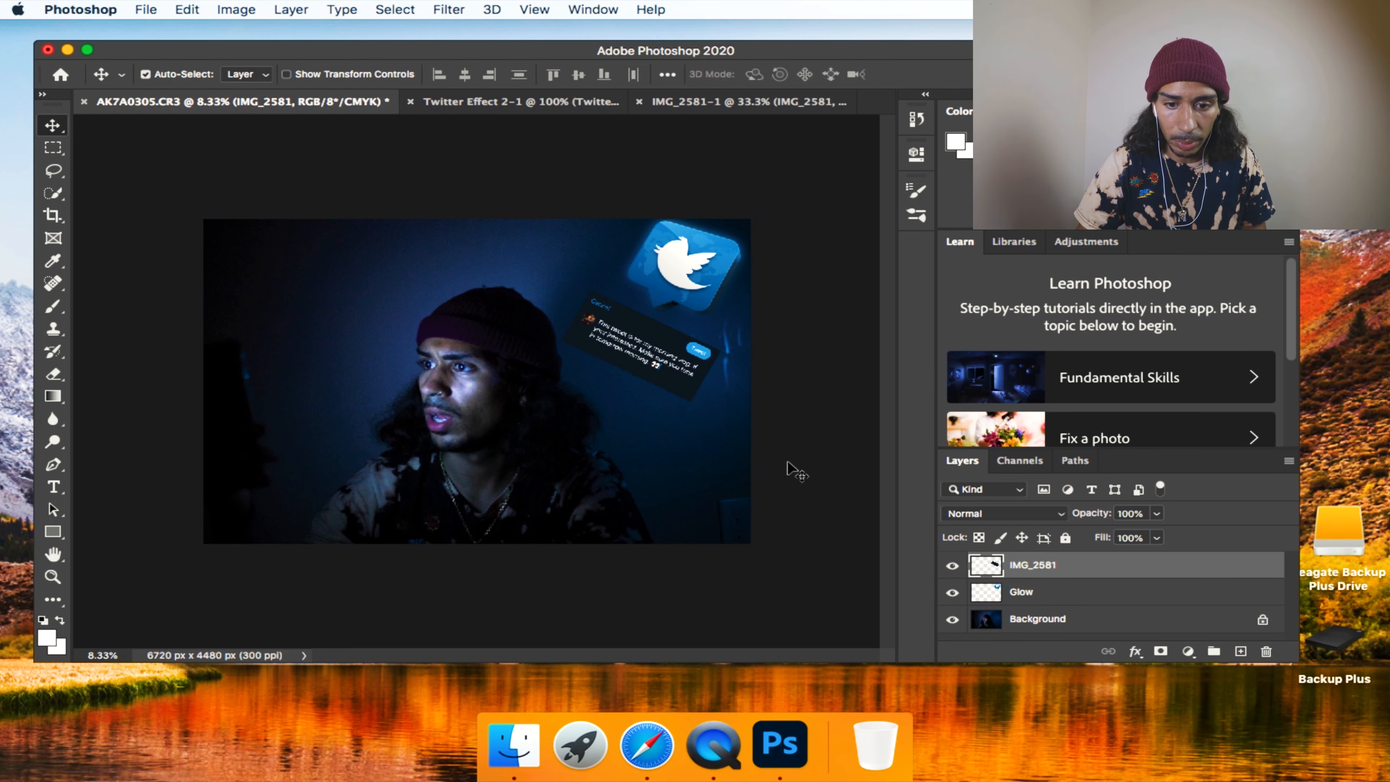
Examine the tilted tweet and its placement against the portrait up close.
key(z)
click(670, 364)
right_click(662, 351)
click(669, 360)
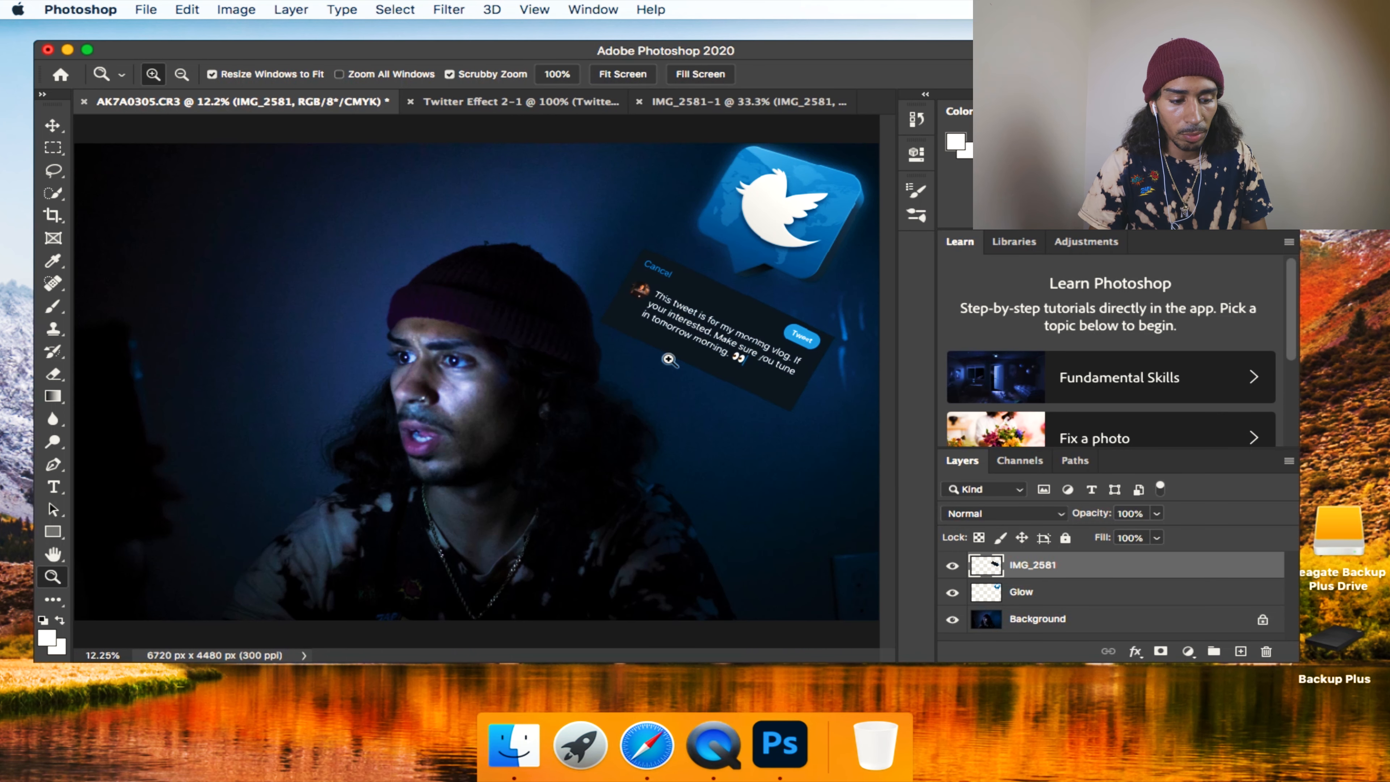
alt+click(668, 359)
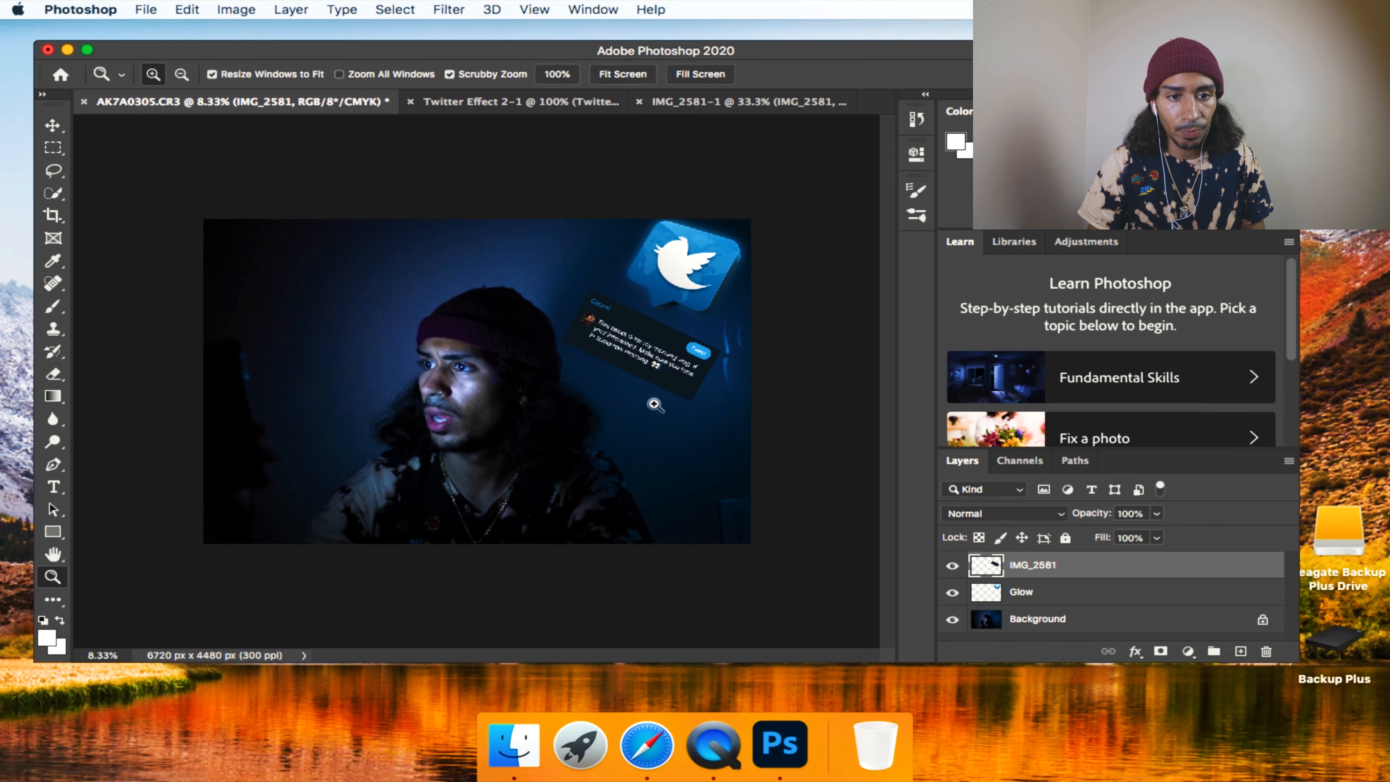
click(655, 404)
scroll(595, 403, left, 5)
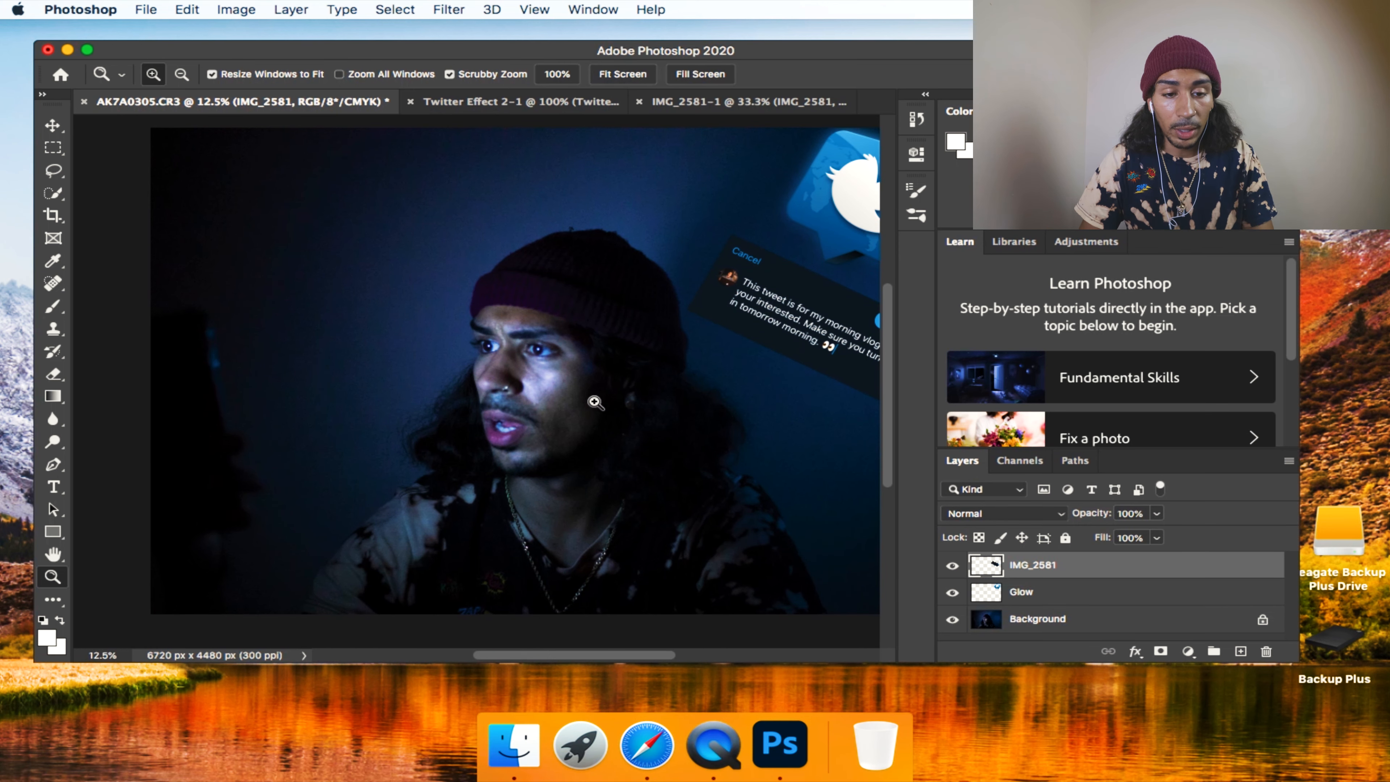
alt+click(594, 403)
key(v)
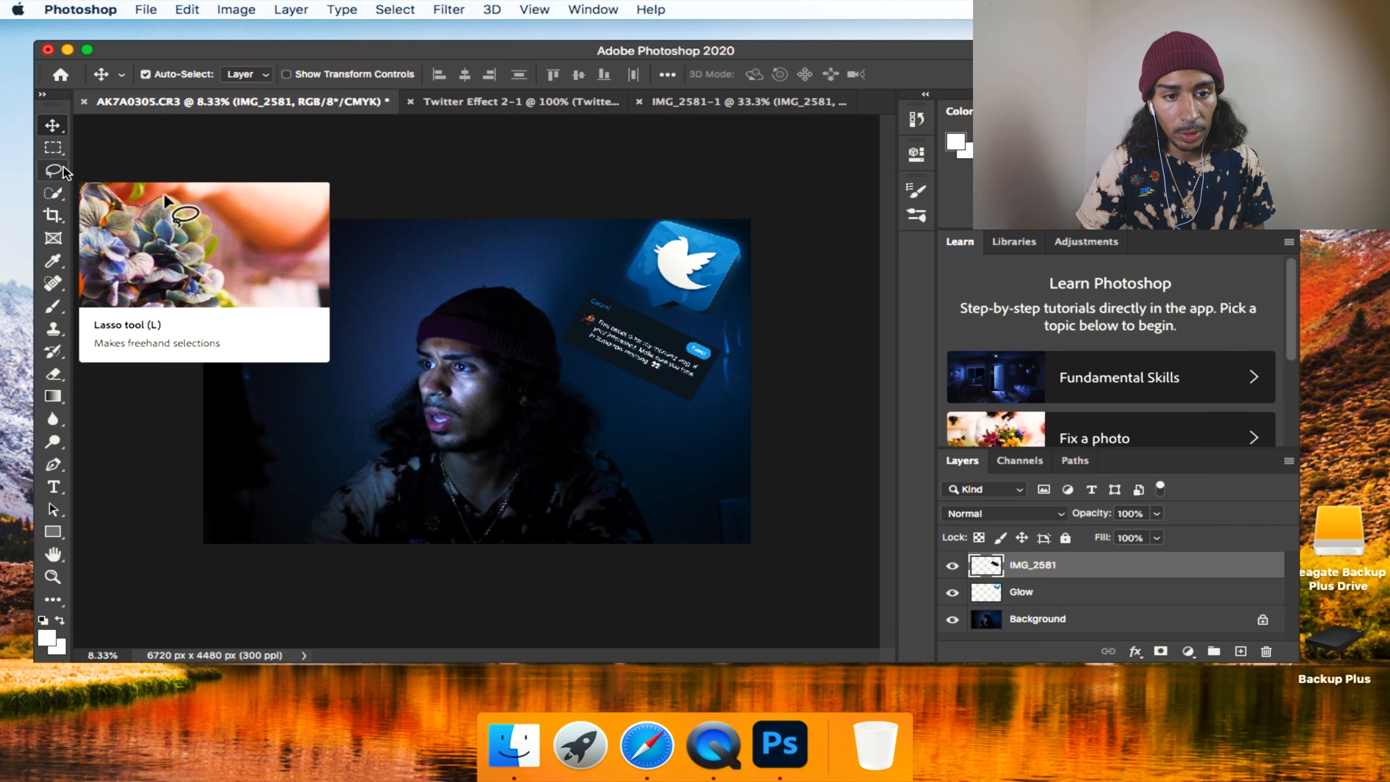
Start a Pen tool path at the tweet card's corner by Cancel and curve it down the short edge beside the avatar.
key(p)
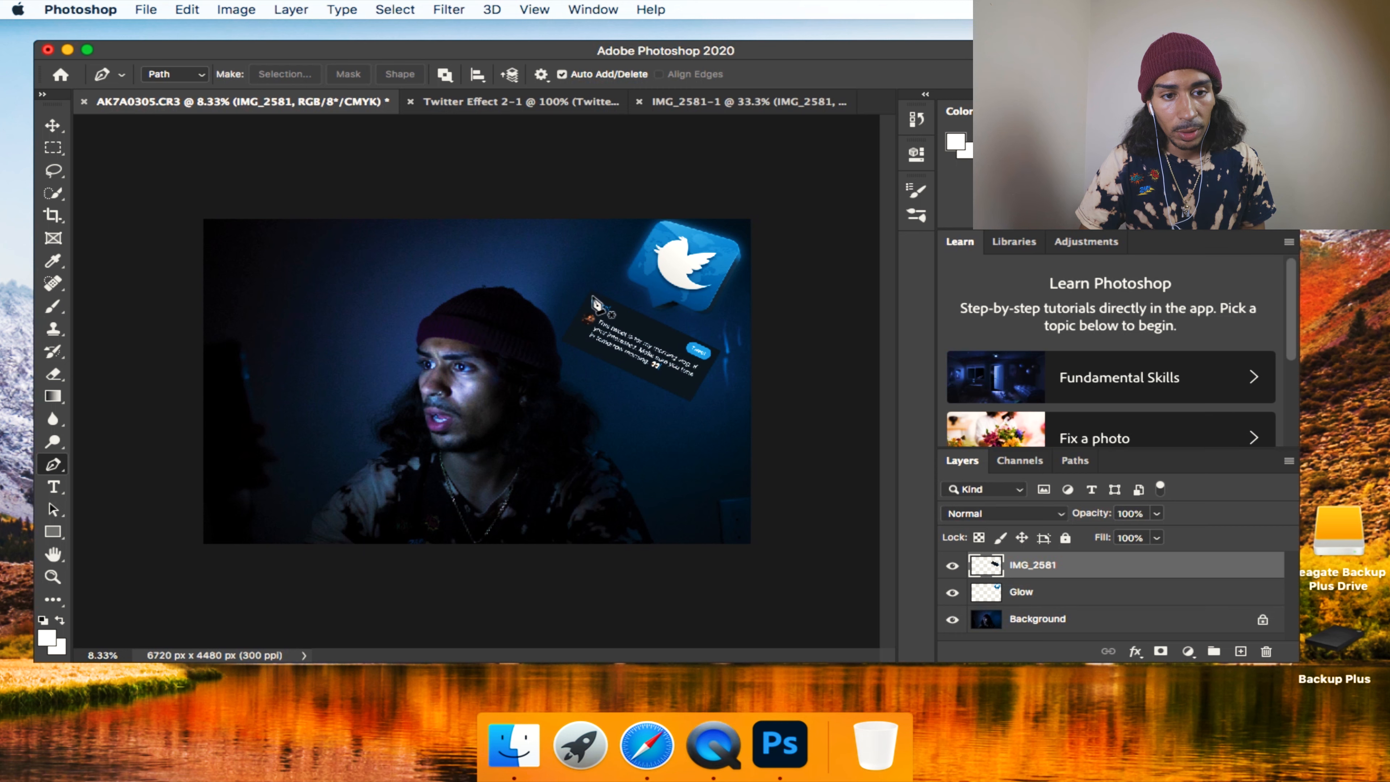
click(592, 298)
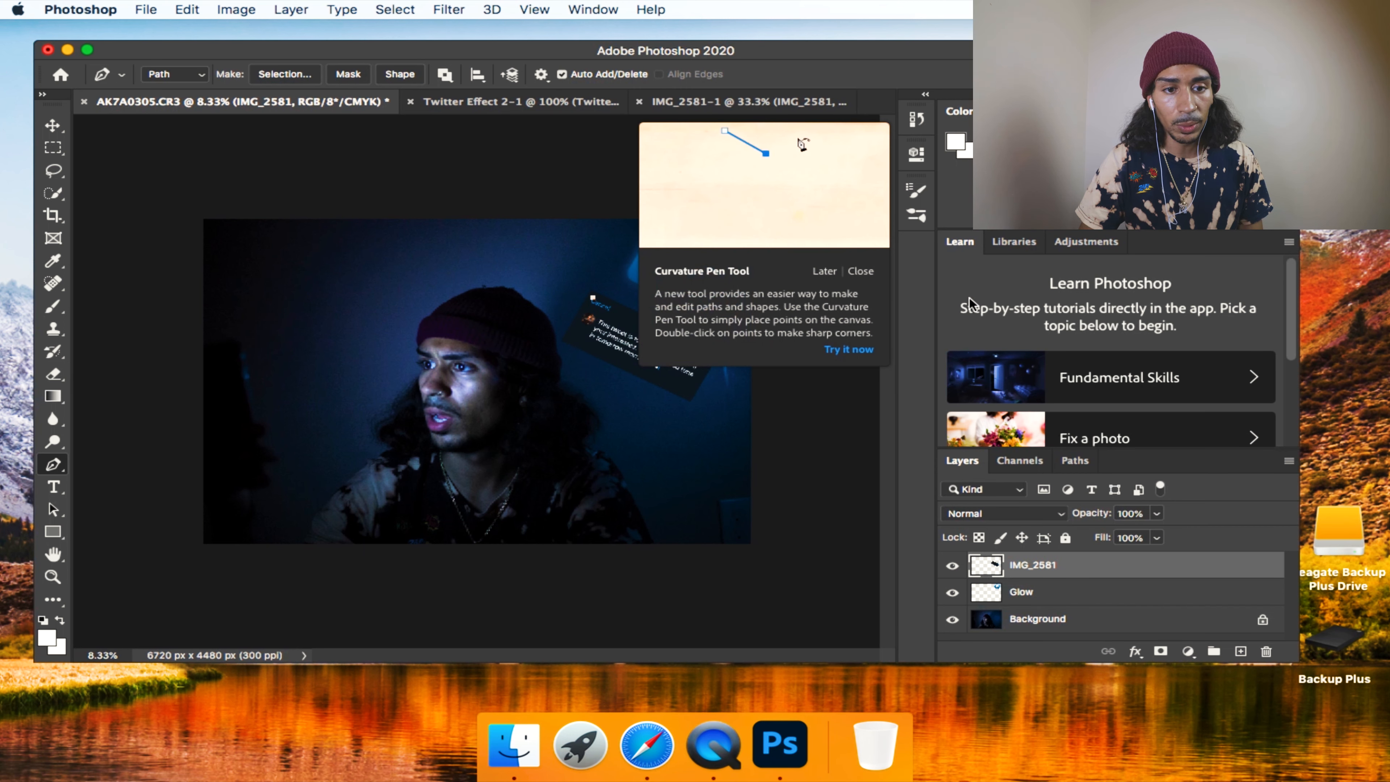
click(861, 274)
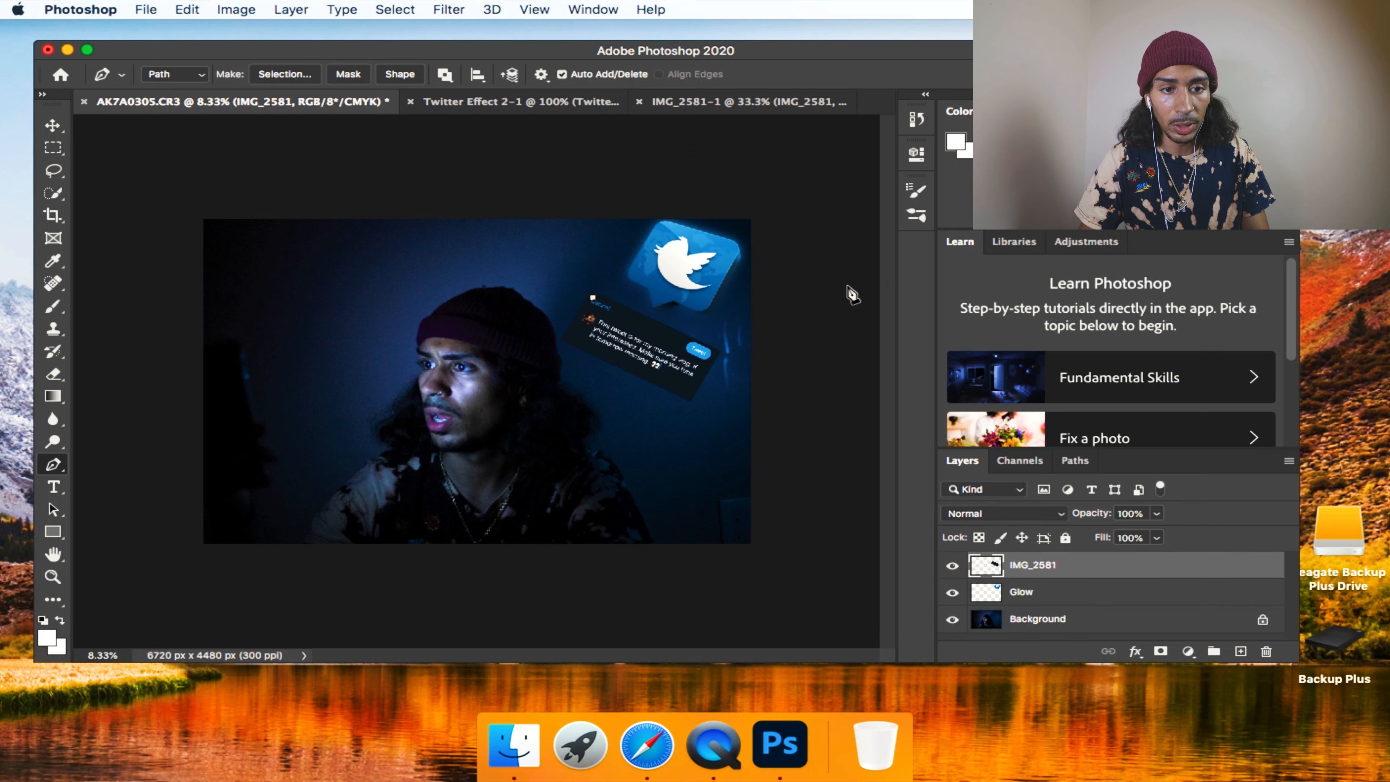
key(z)
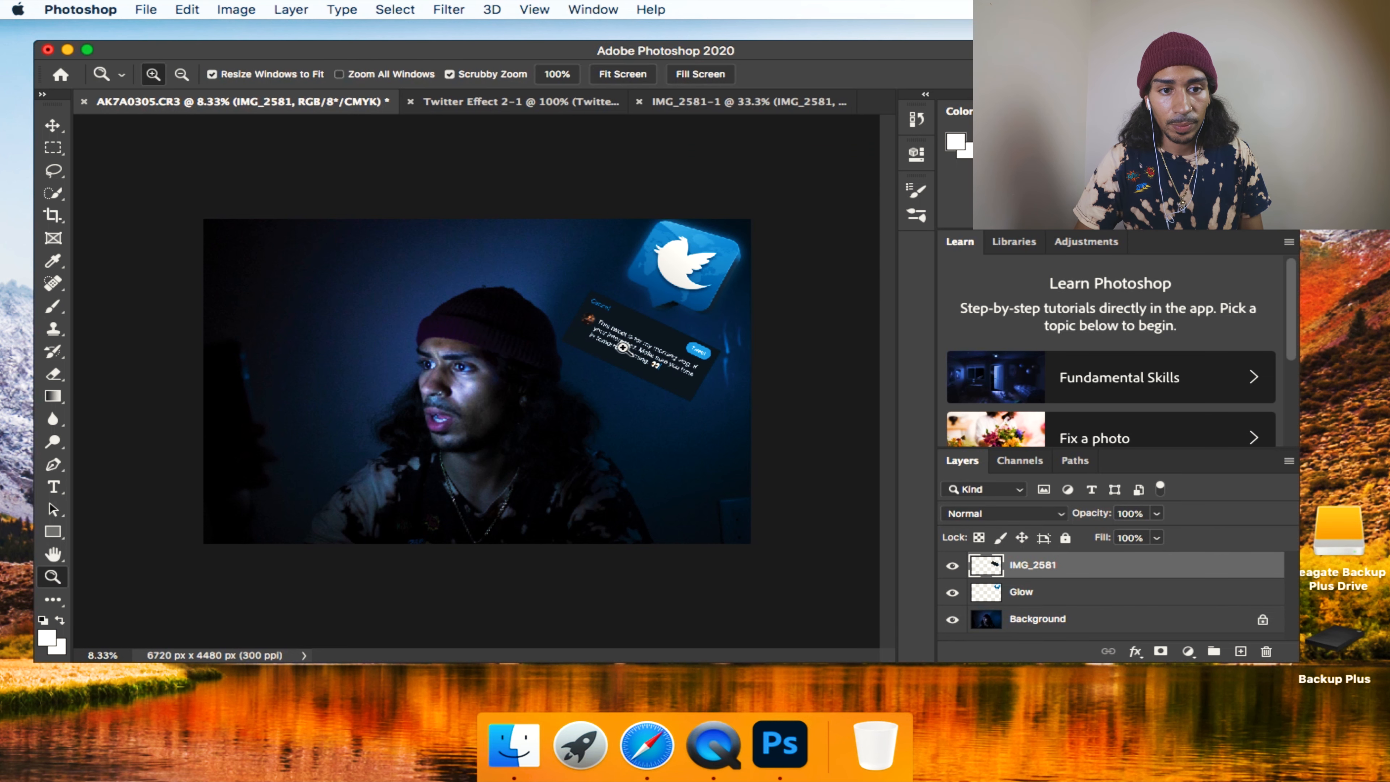
click(623, 347)
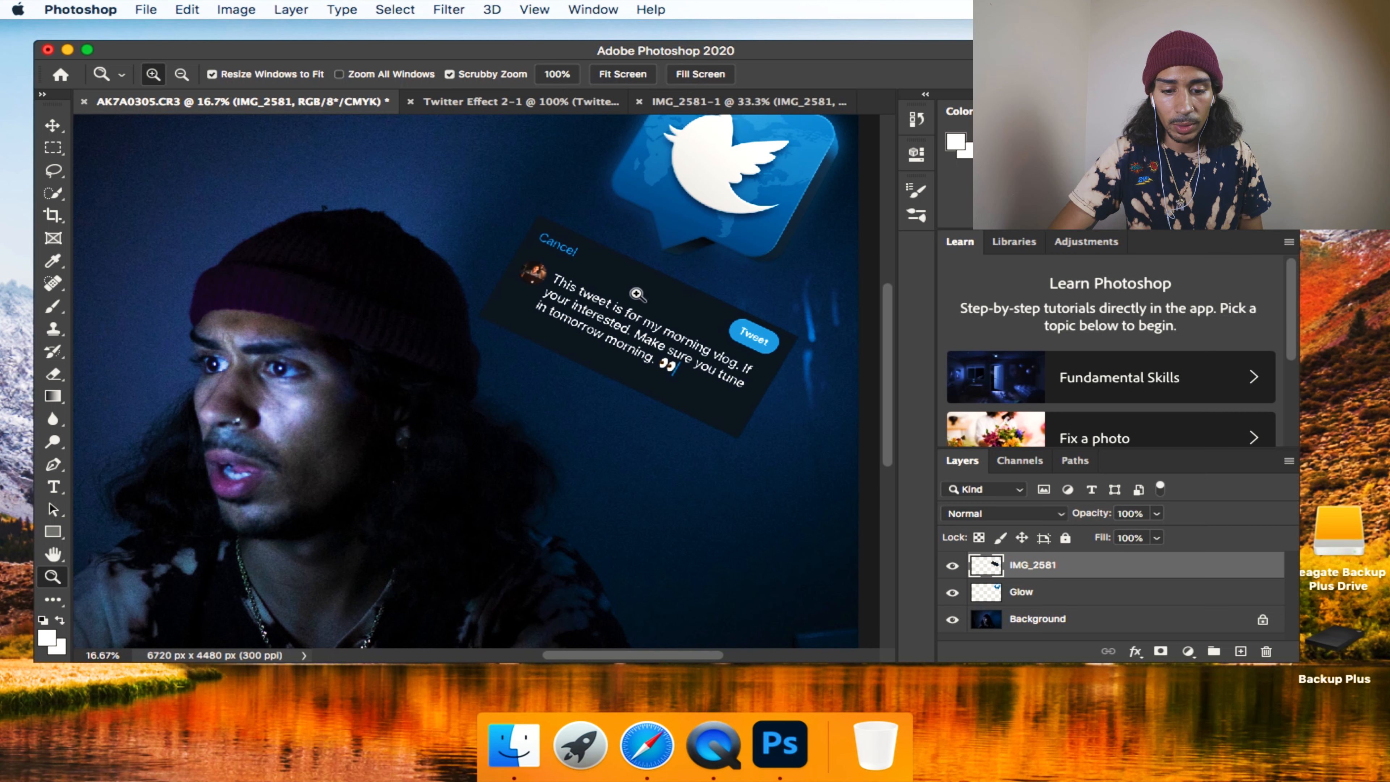
click(639, 290)
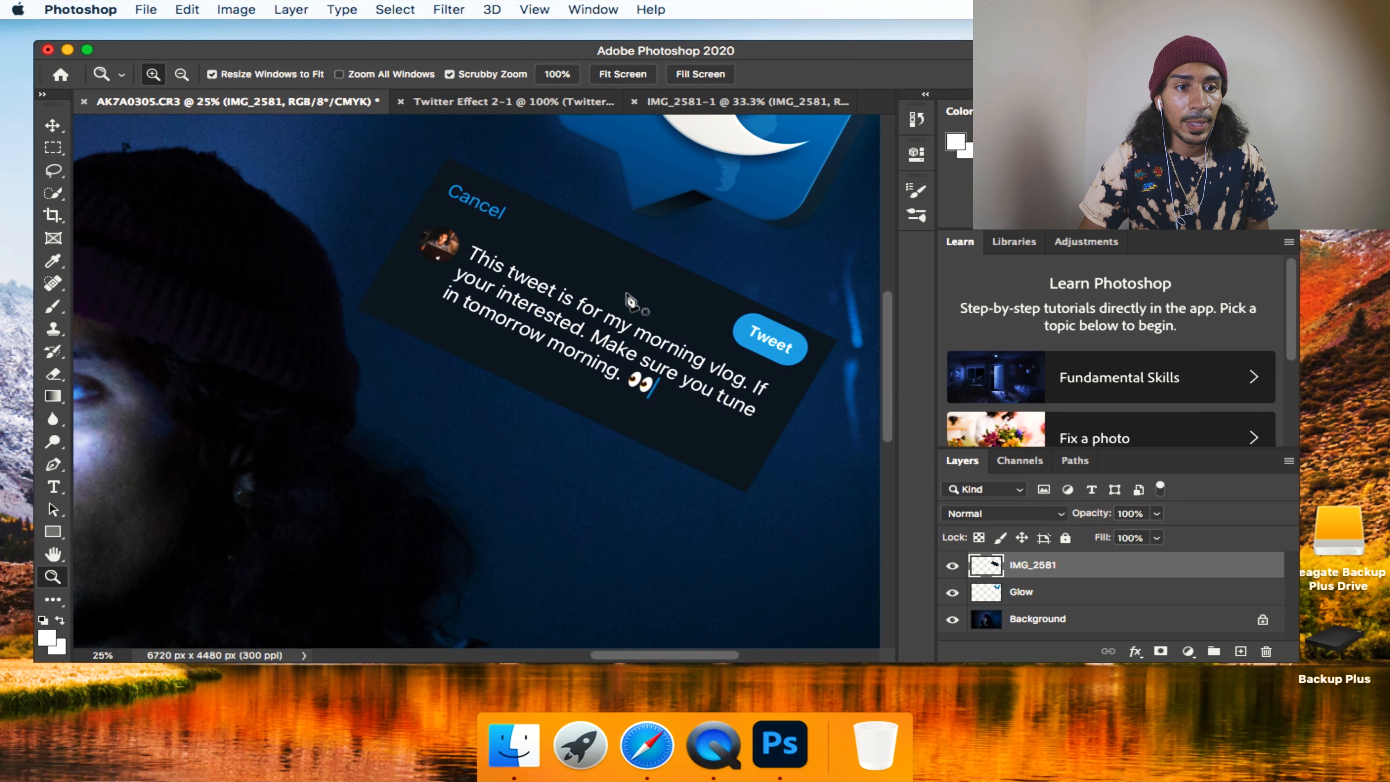
key(p)
click(452, 173)
drag(378, 303, 372, 361)
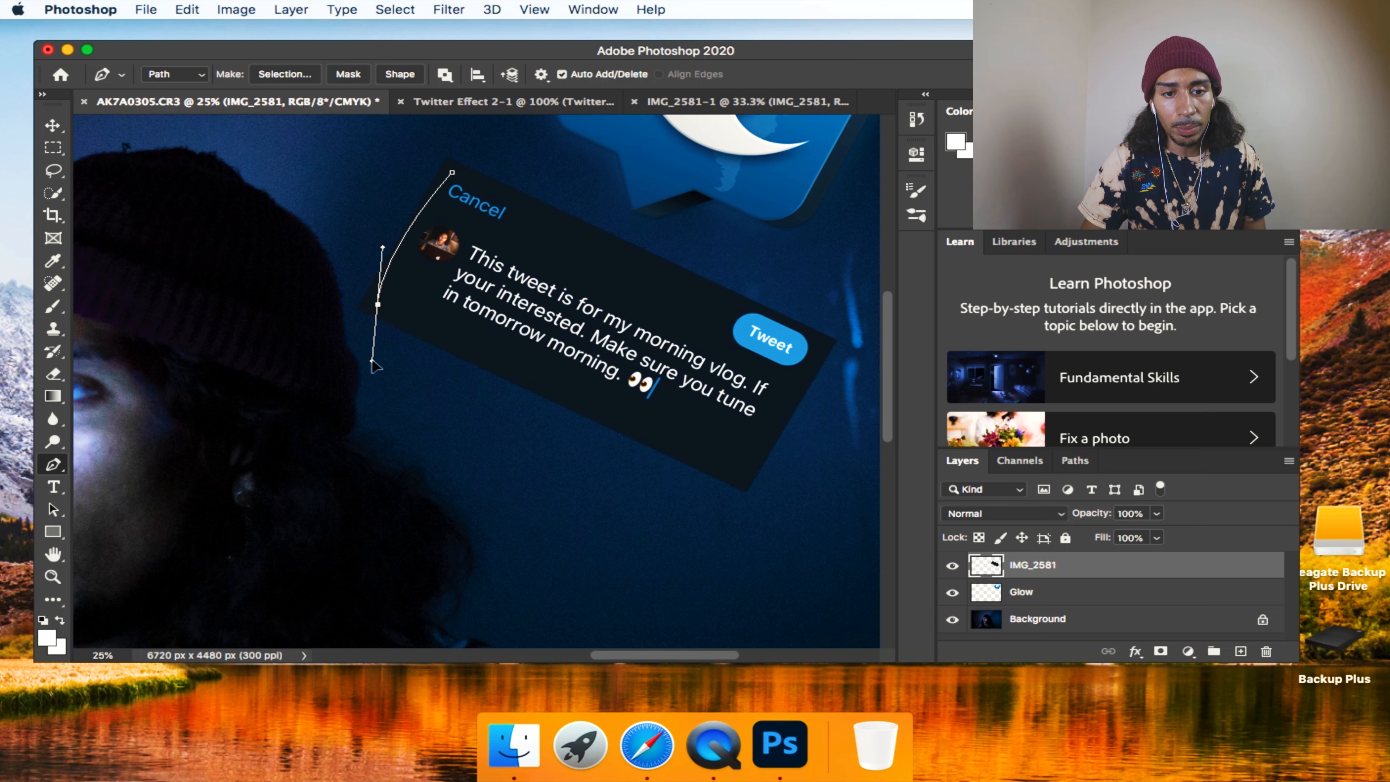
Continue the path along the tweet card's remaining edges, undoing misplaced points, and close it at the starting corner.
click(703, 453)
key(super+z)
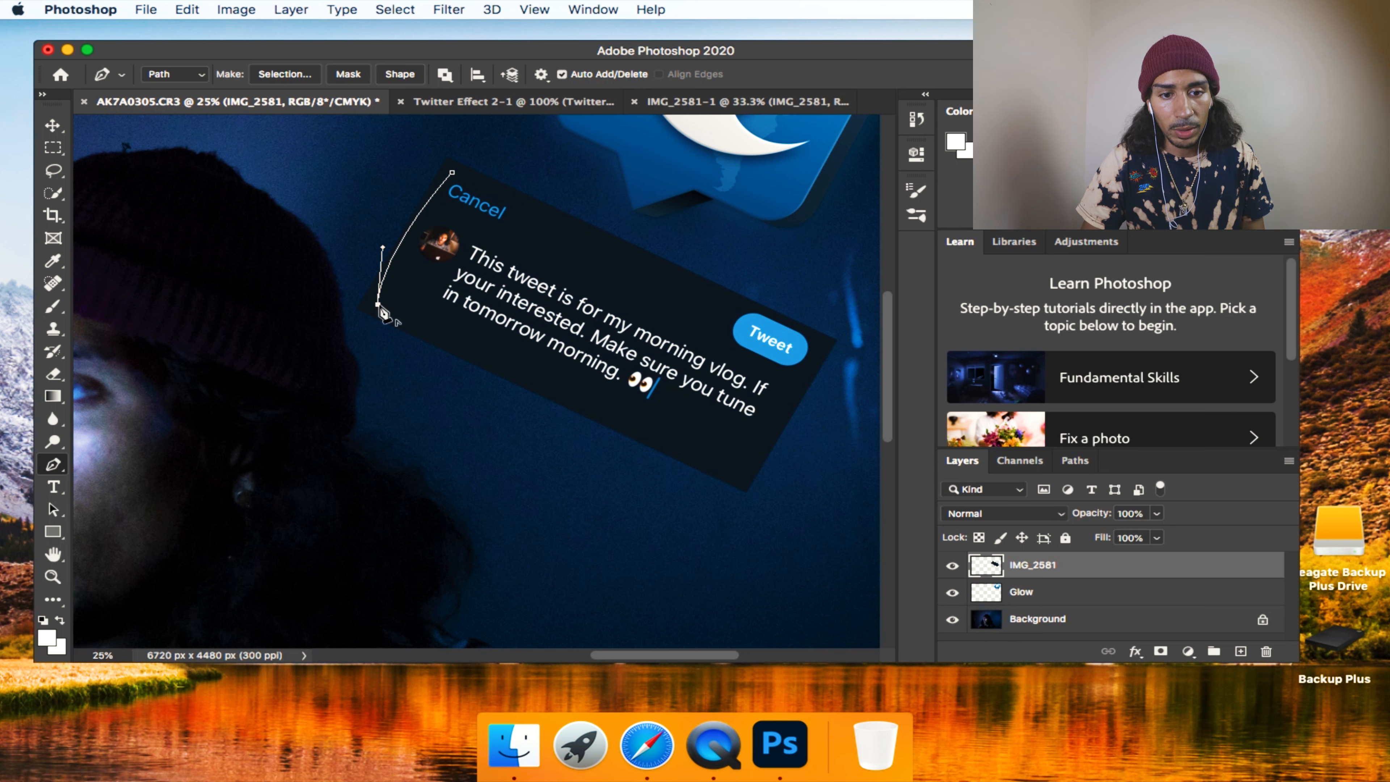
drag(723, 463, 747, 465)
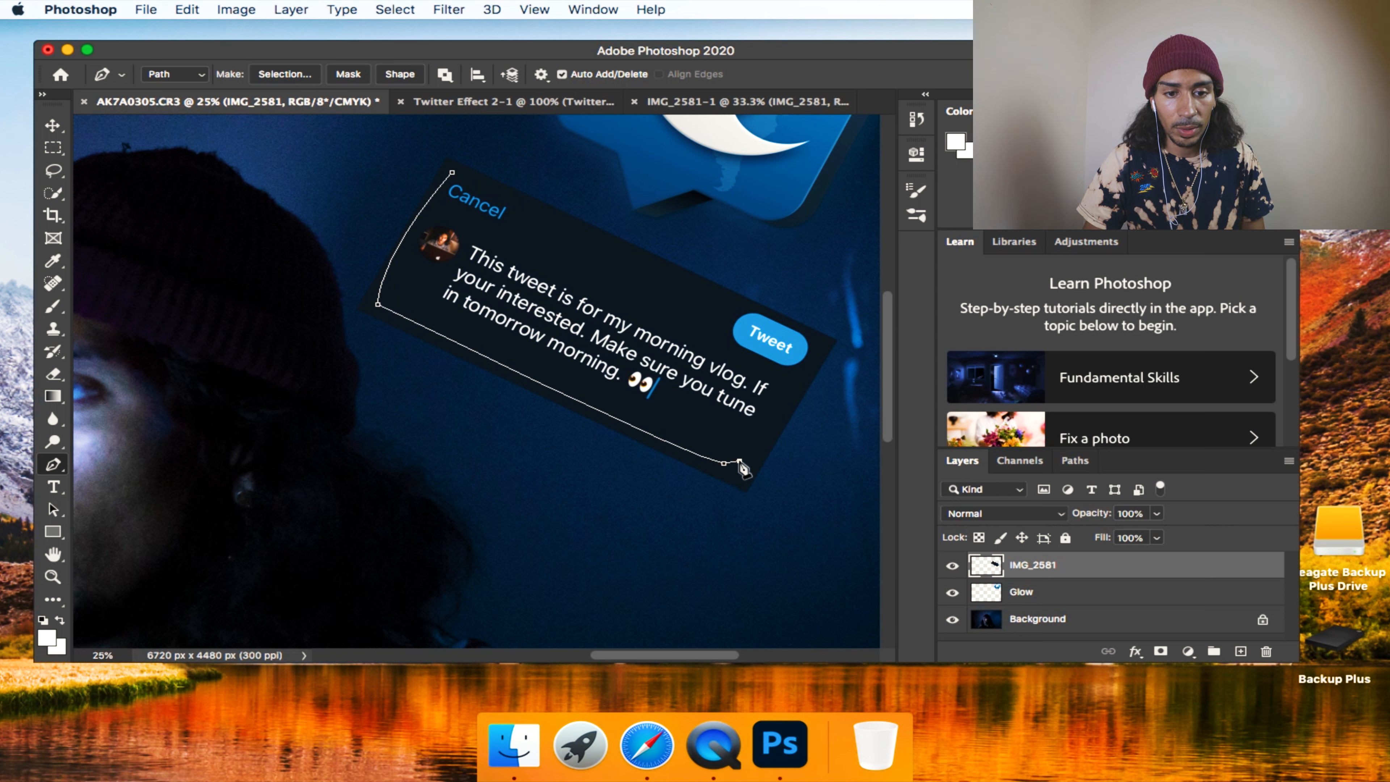
key(super+z)
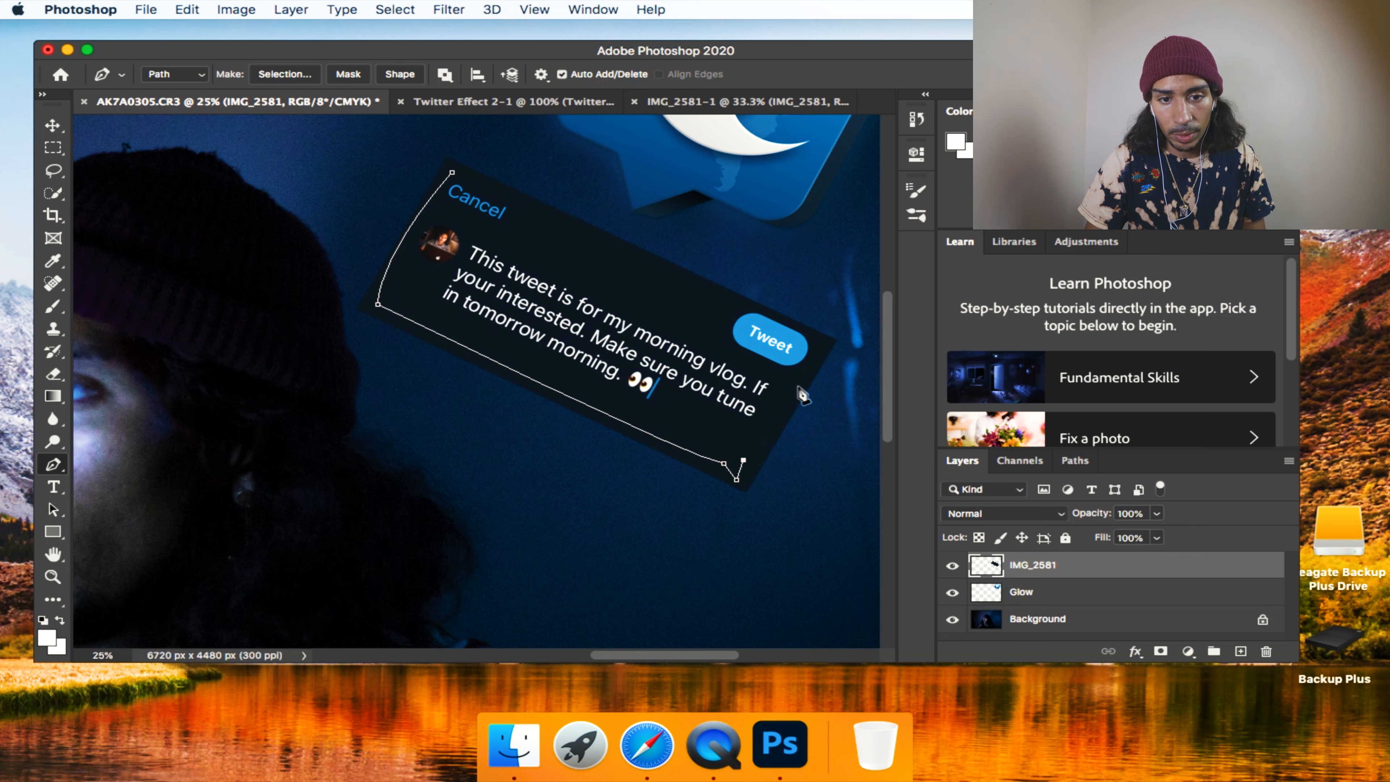
drag(821, 347, 809, 332)
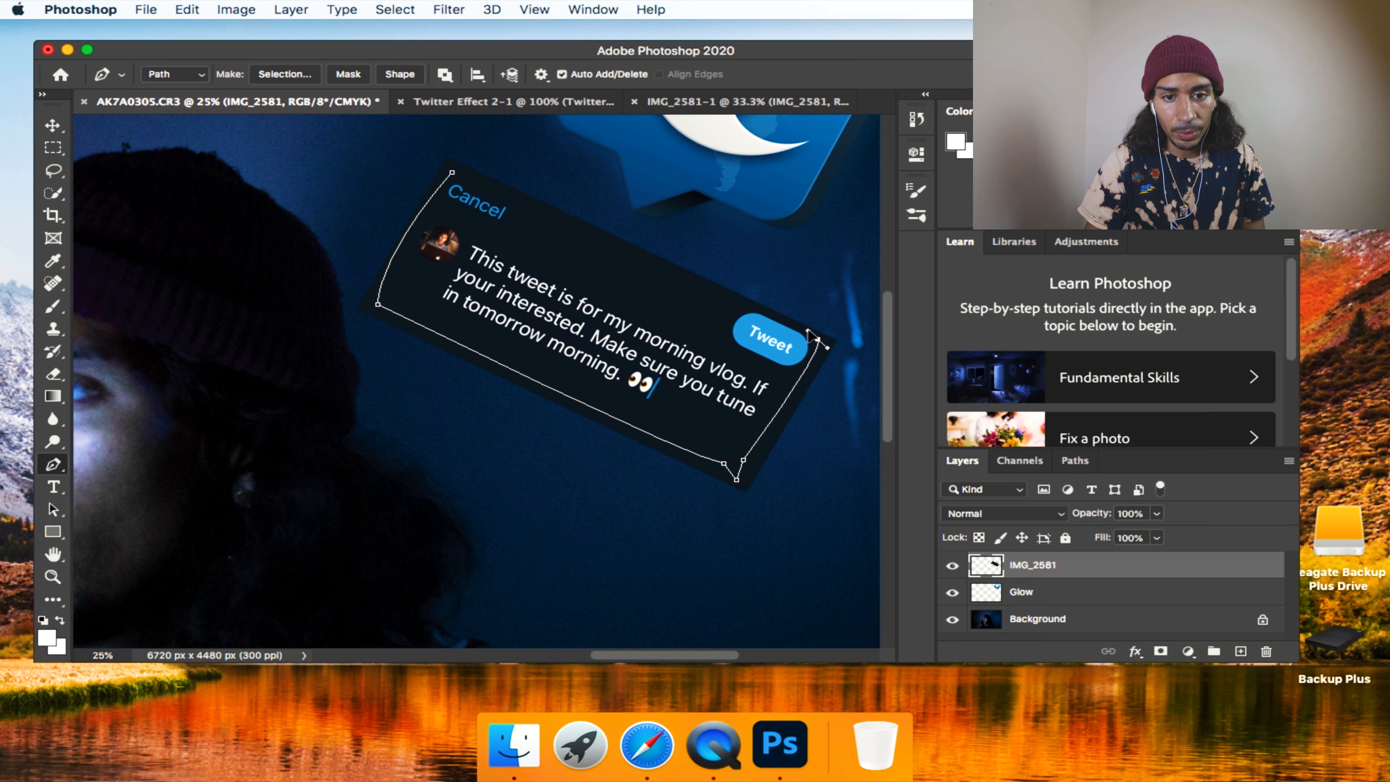
alt+click(819, 341)
drag(456, 178, 369, 159)
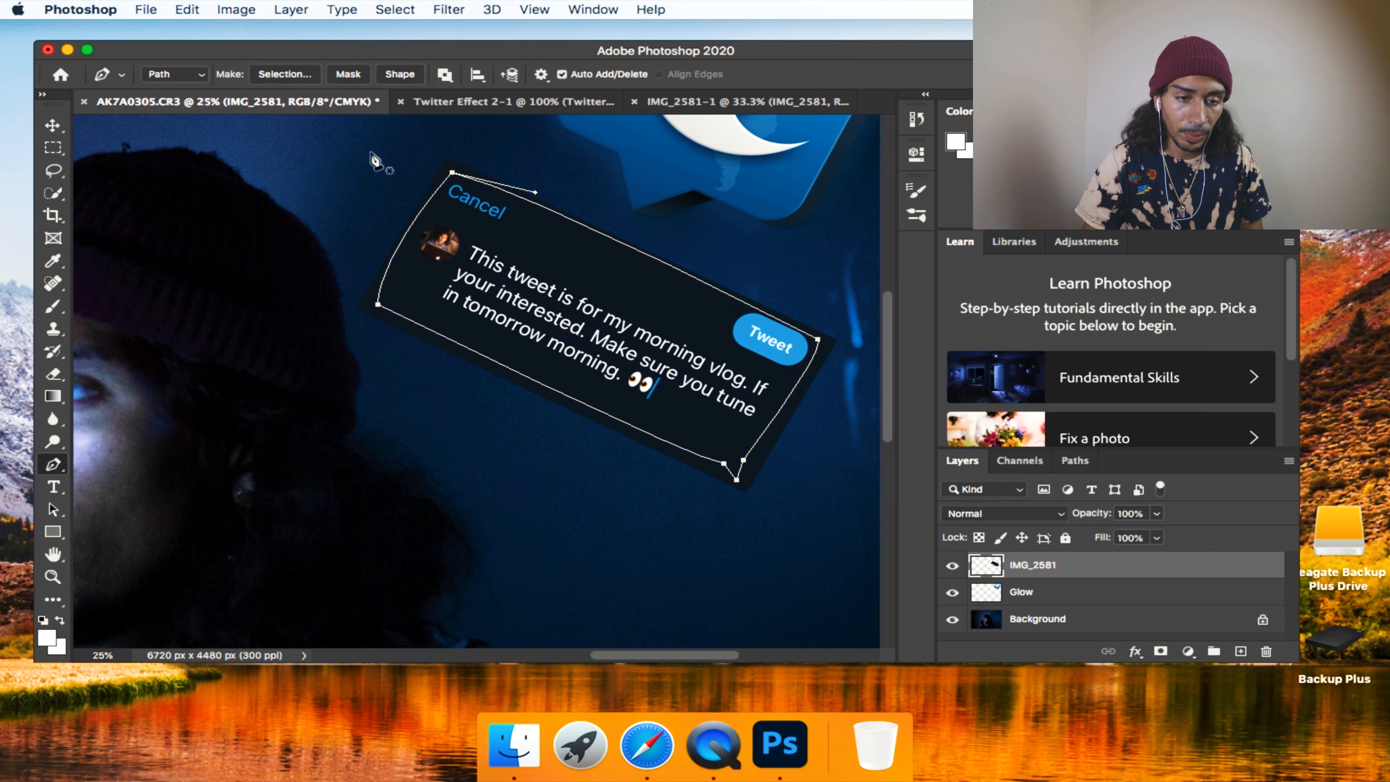
Convert the path around the tweet into a new anti-aliased selection with a feather radius of 0 pixels.
right_click(480, 320)
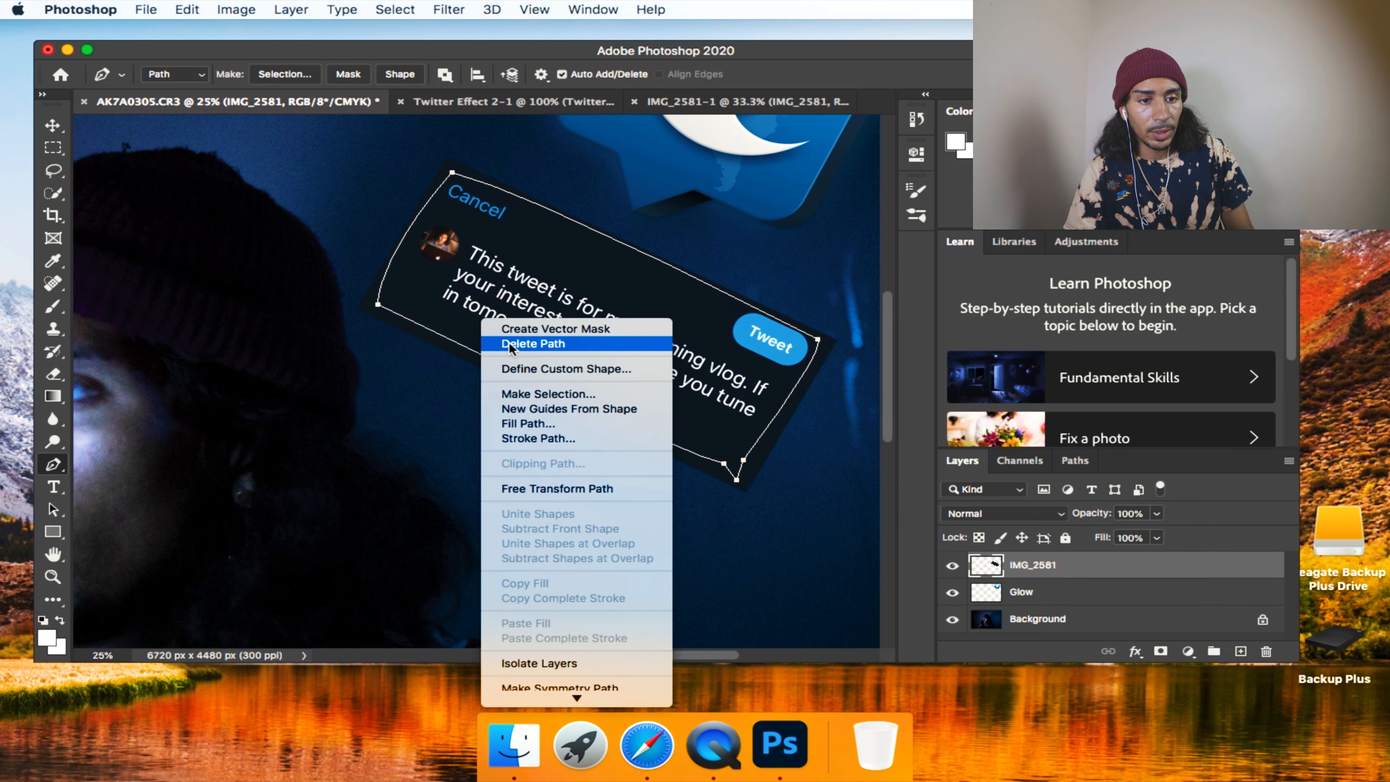
click(549, 399)
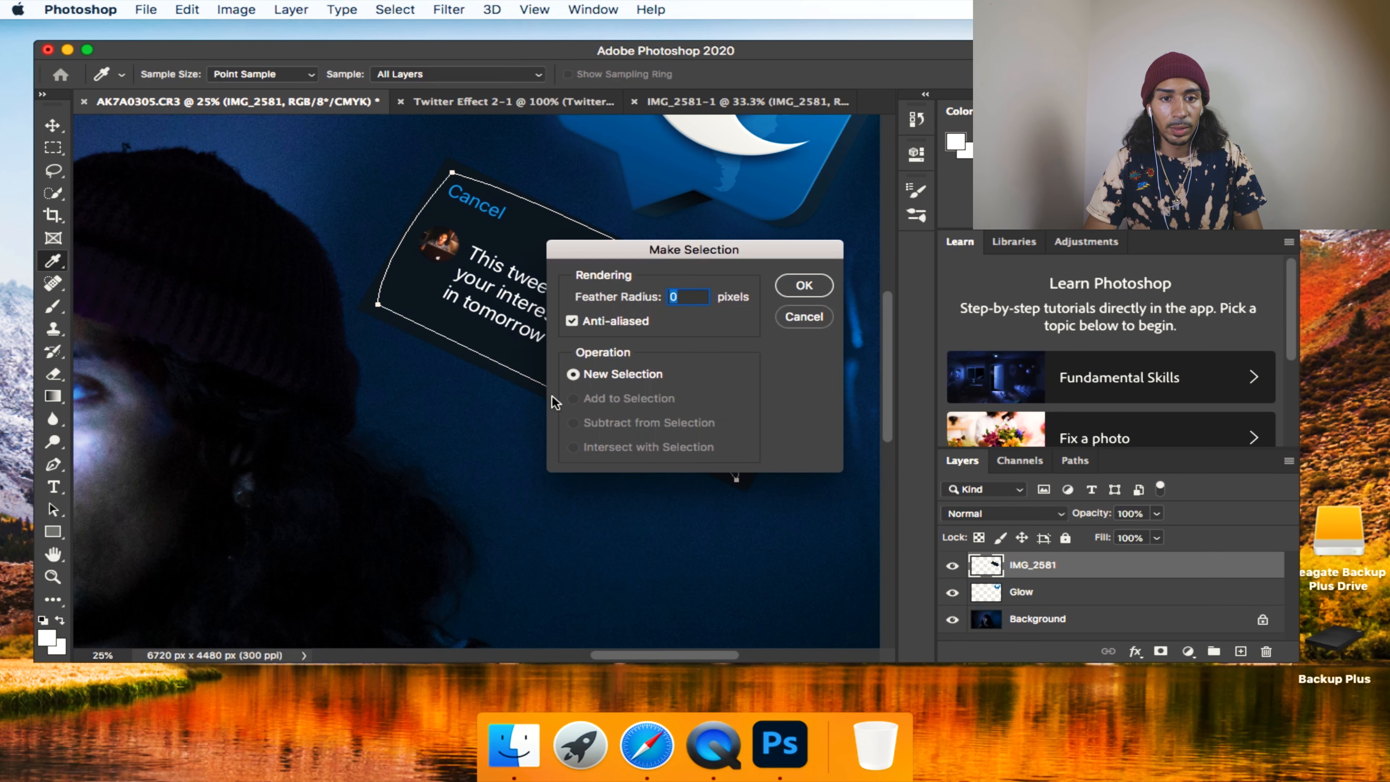
click(808, 283)
Invert the selection, erase the tweet card's border outside the curved outline with the Eraser, and deselect.
key(e)
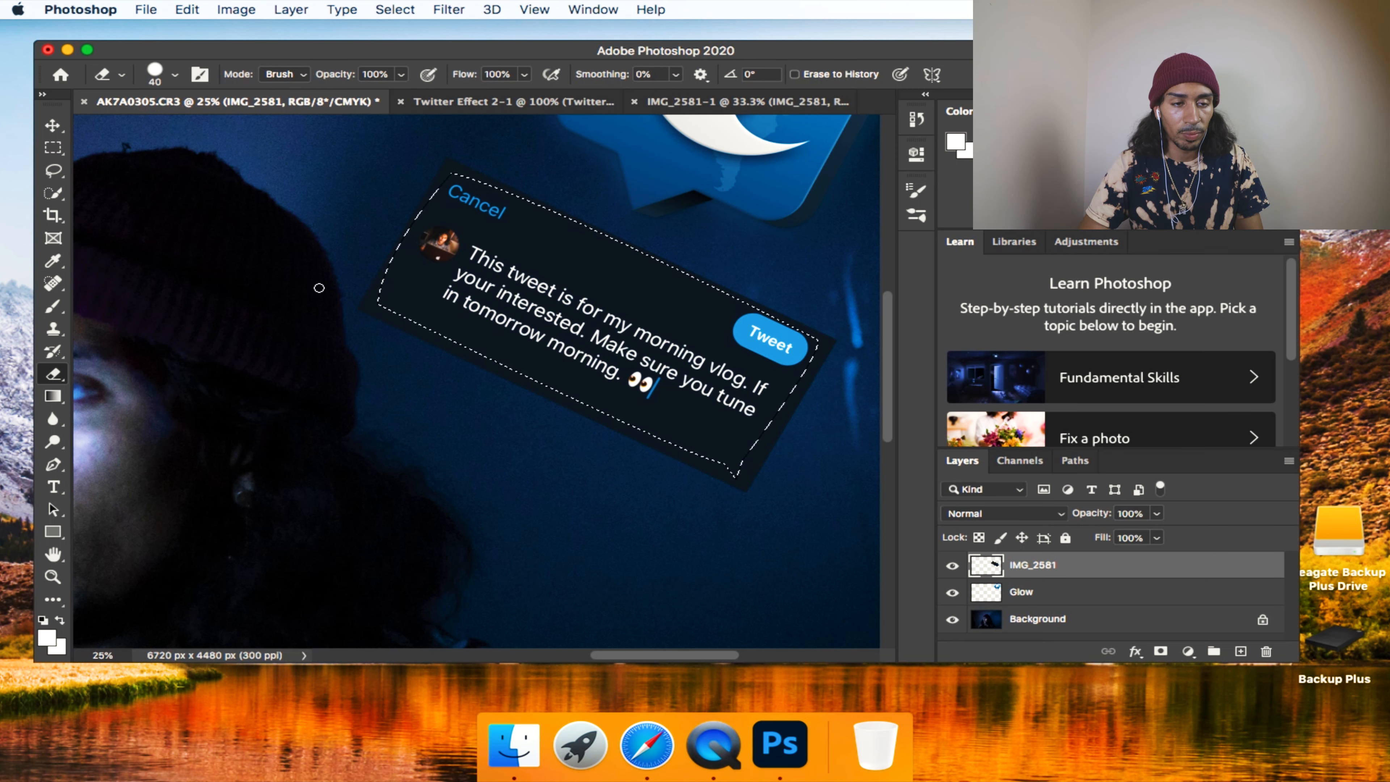
click(54, 193)
right_click(542, 312)
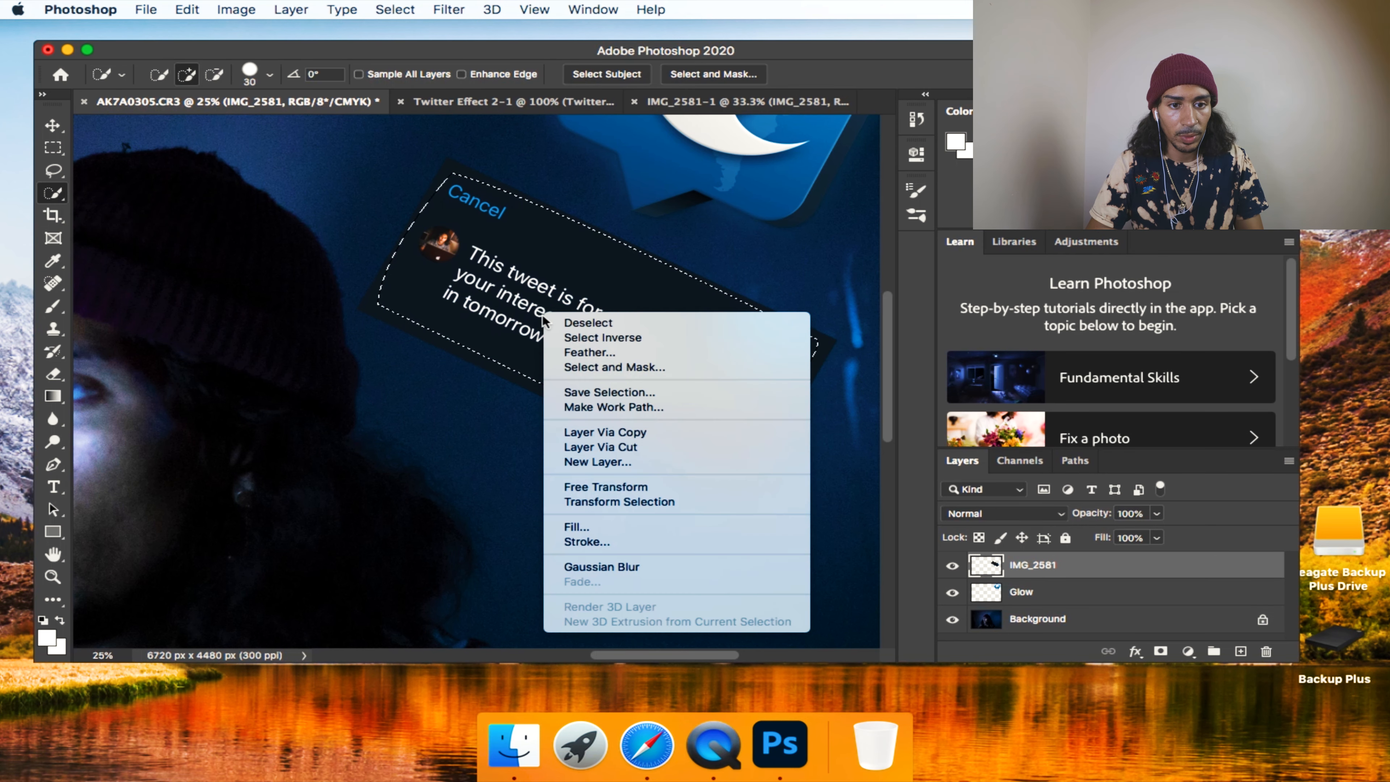
click(572, 341)
key(e)
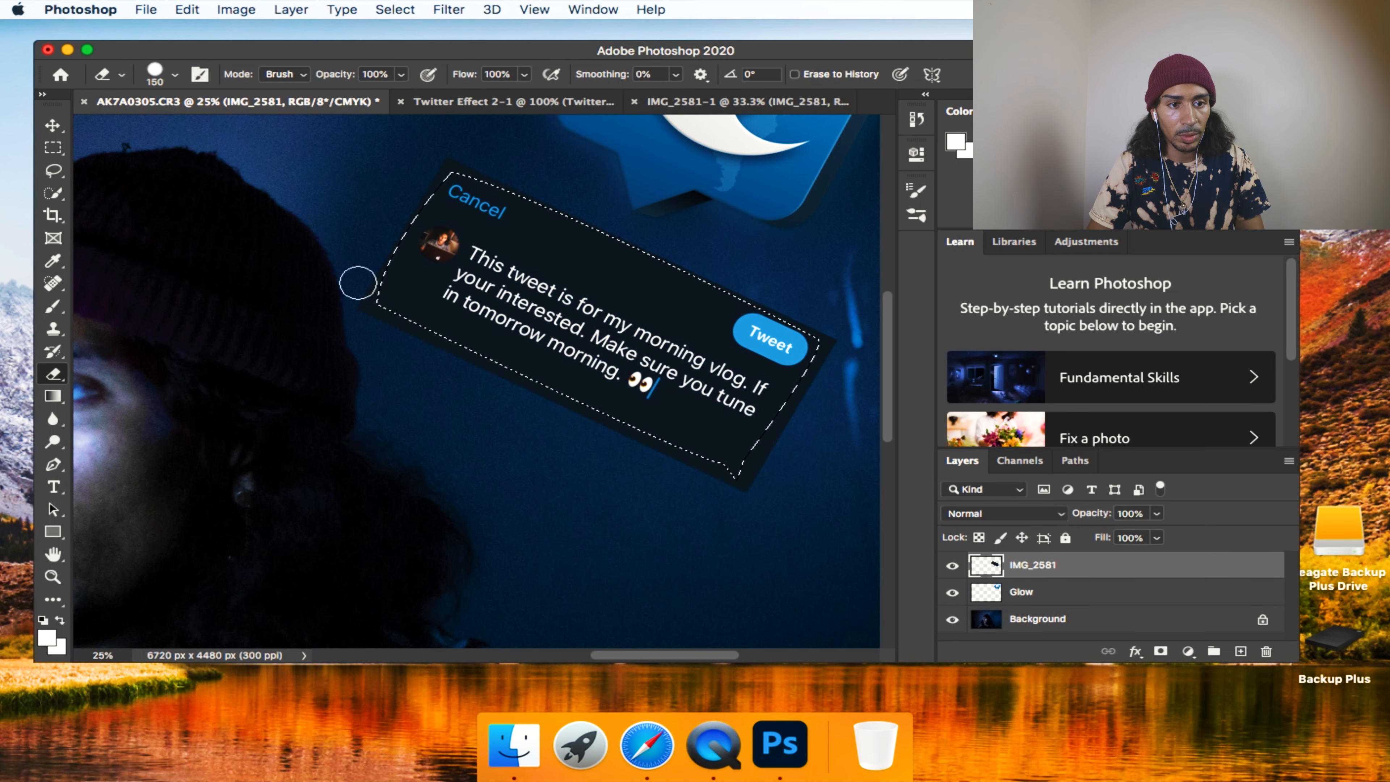
mouse_move(380, 268)
mouse_down()
mouse_move(582, 223)
mouse_move(759, 435)
mouse_move(666, 450)
mouse_up()
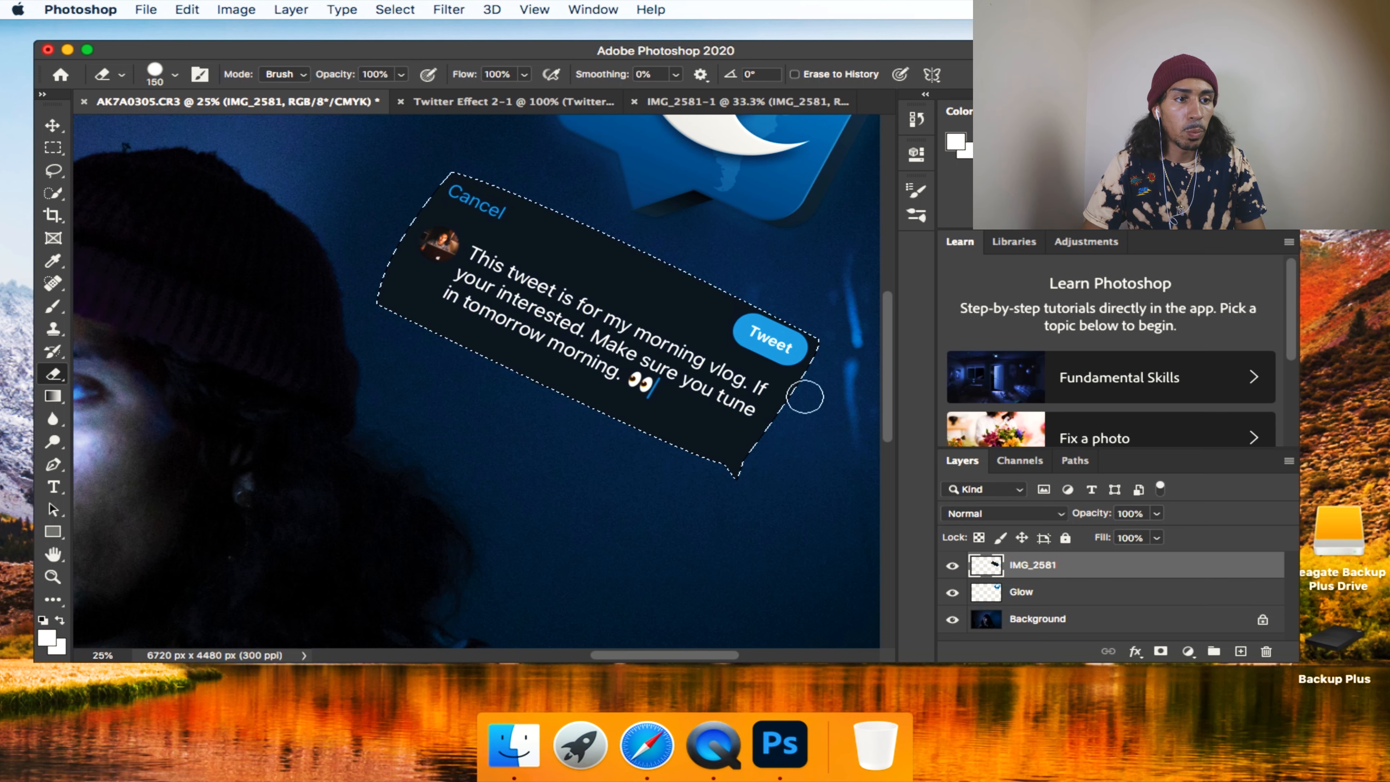
click(53, 193)
right_click(533, 290)
click(543, 298)
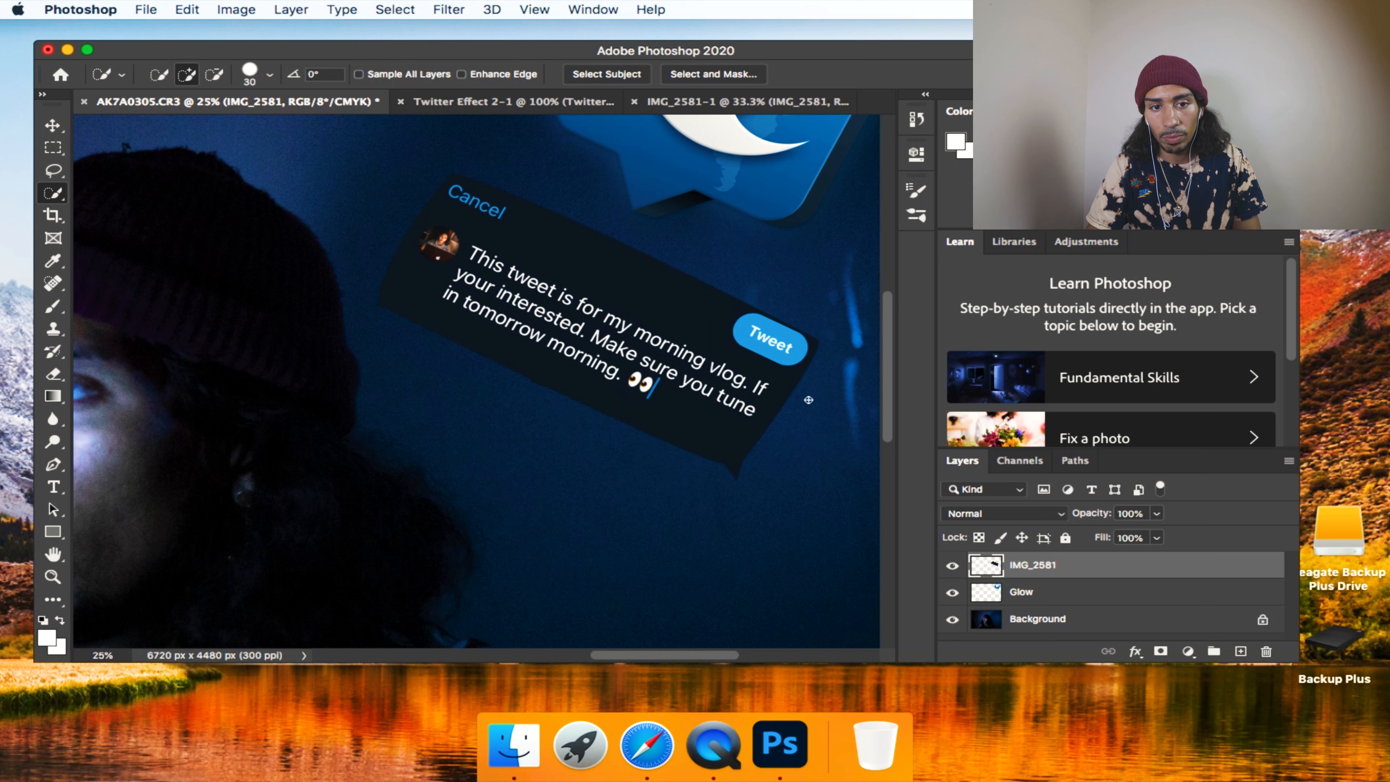
Duplicate the IMG_2581 layer and place the copy directly beneath the original under the name Glow.
drag(1068, 570, 1242, 650)
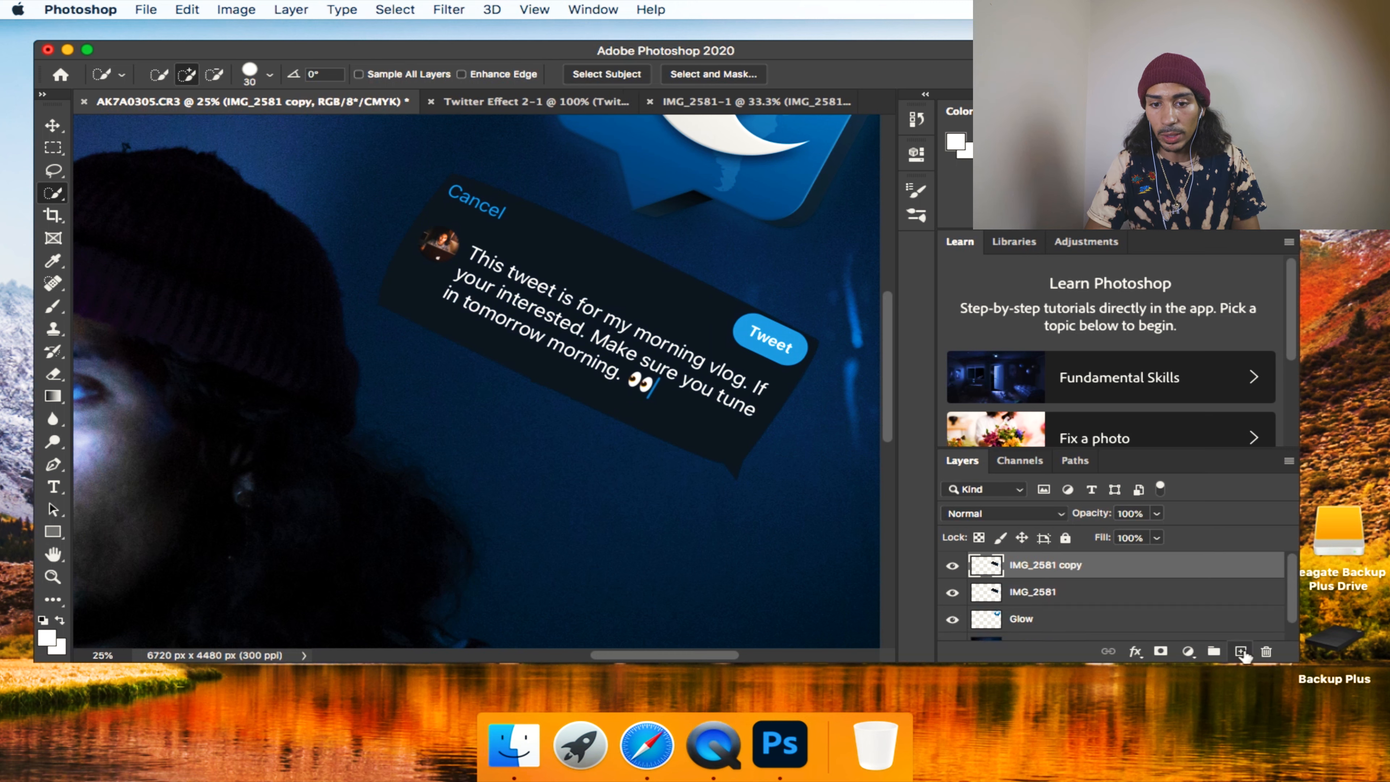
drag(1114, 565, 1111, 599)
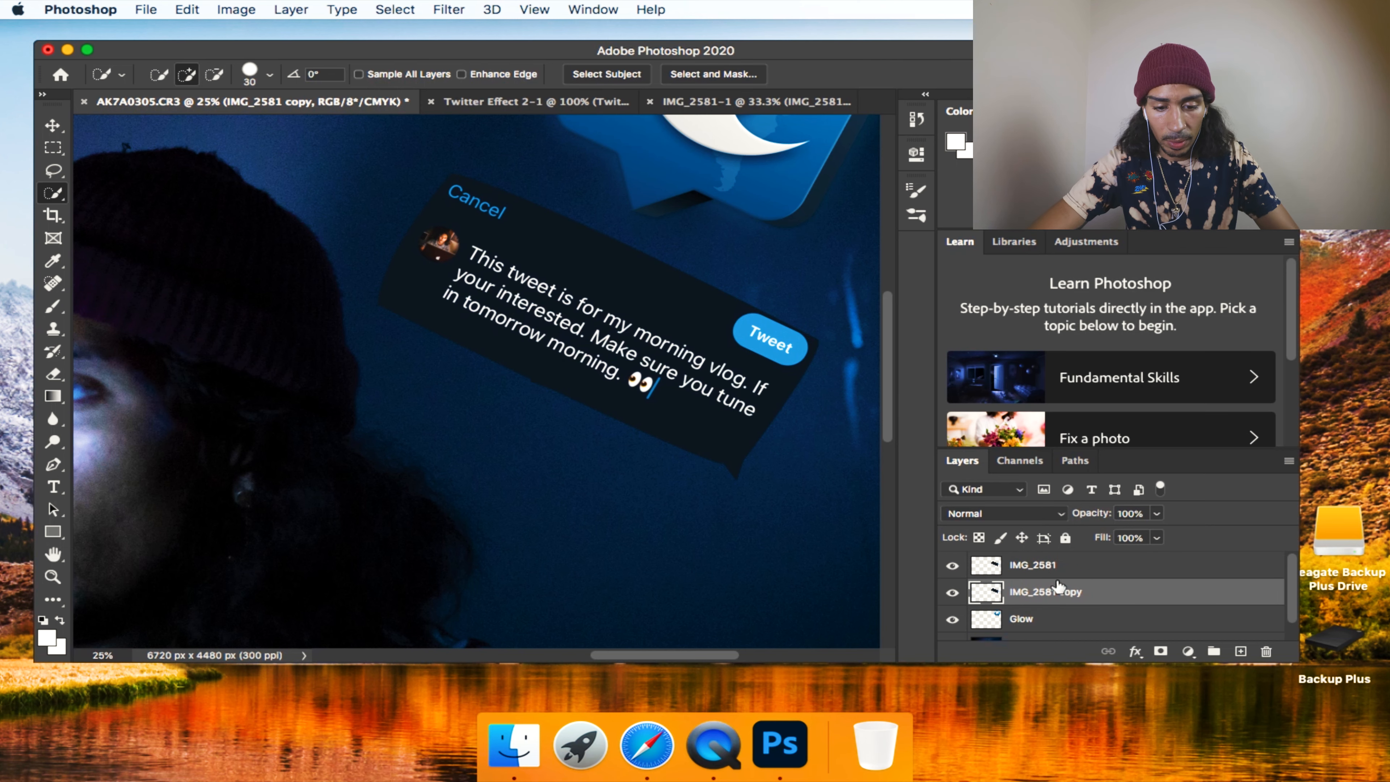
double_click(1058, 592)
text(Glow)
key(Return)
Apply a Gaussian Blur with a radius of 70 pixels to the Glow copy of the tweet.
click(449, 10)
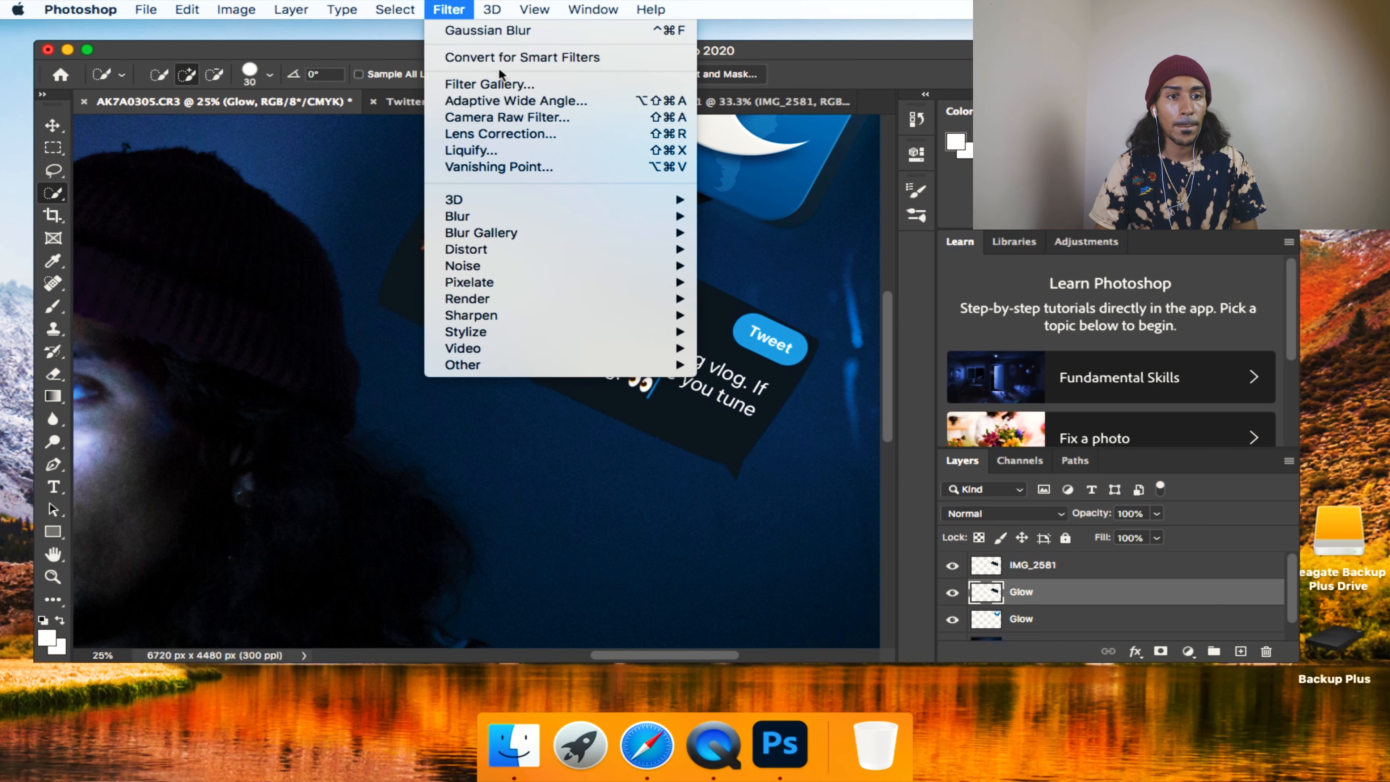
mouse_move(688, 217)
click(771, 283)
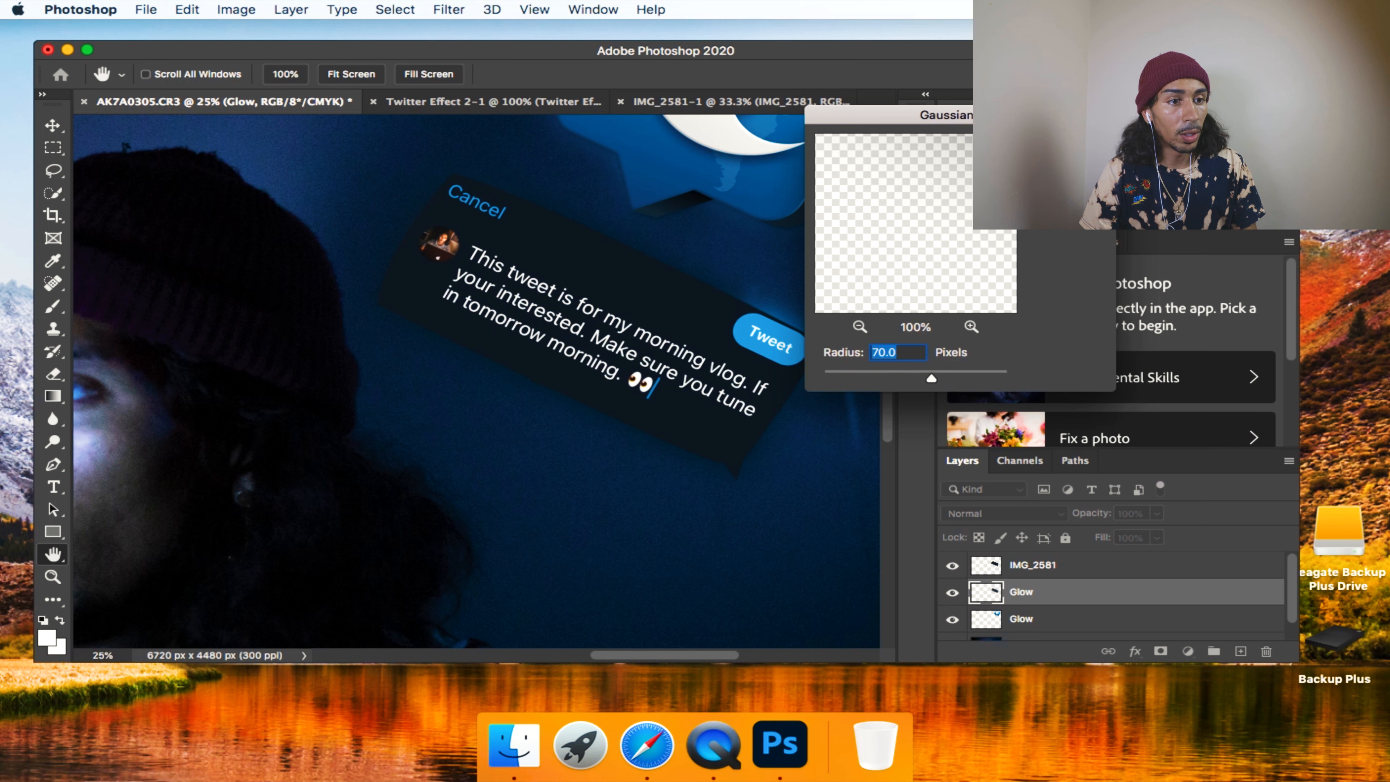
key(Return)
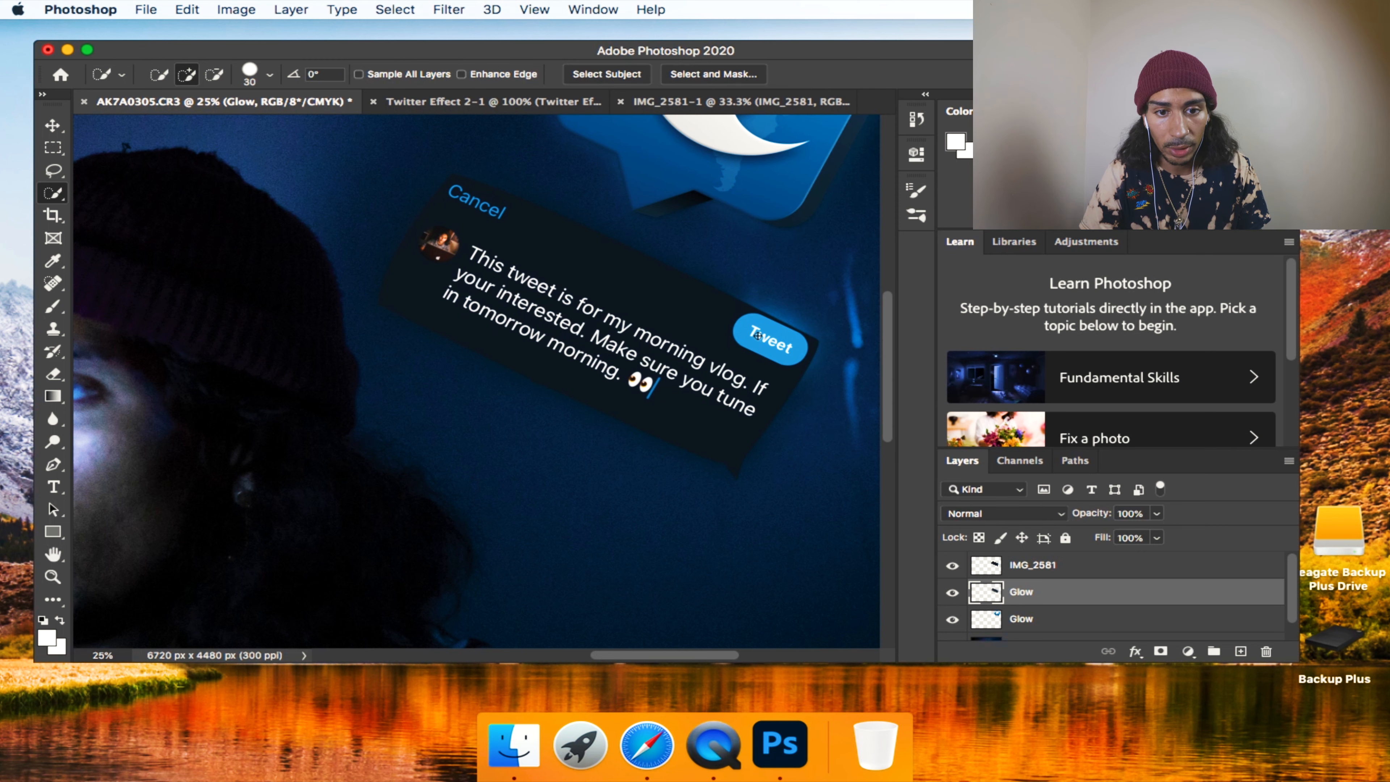
Try to isolate the blue Tweet button with the Quick Selection tool while the blurred Glow layer is active.
mouse_move(772, 346)
mouse_down()
mouse_move(732, 332)
mouse_move(744, 317)
mouse_up()
key(super+z)
key(z)
click(787, 352)
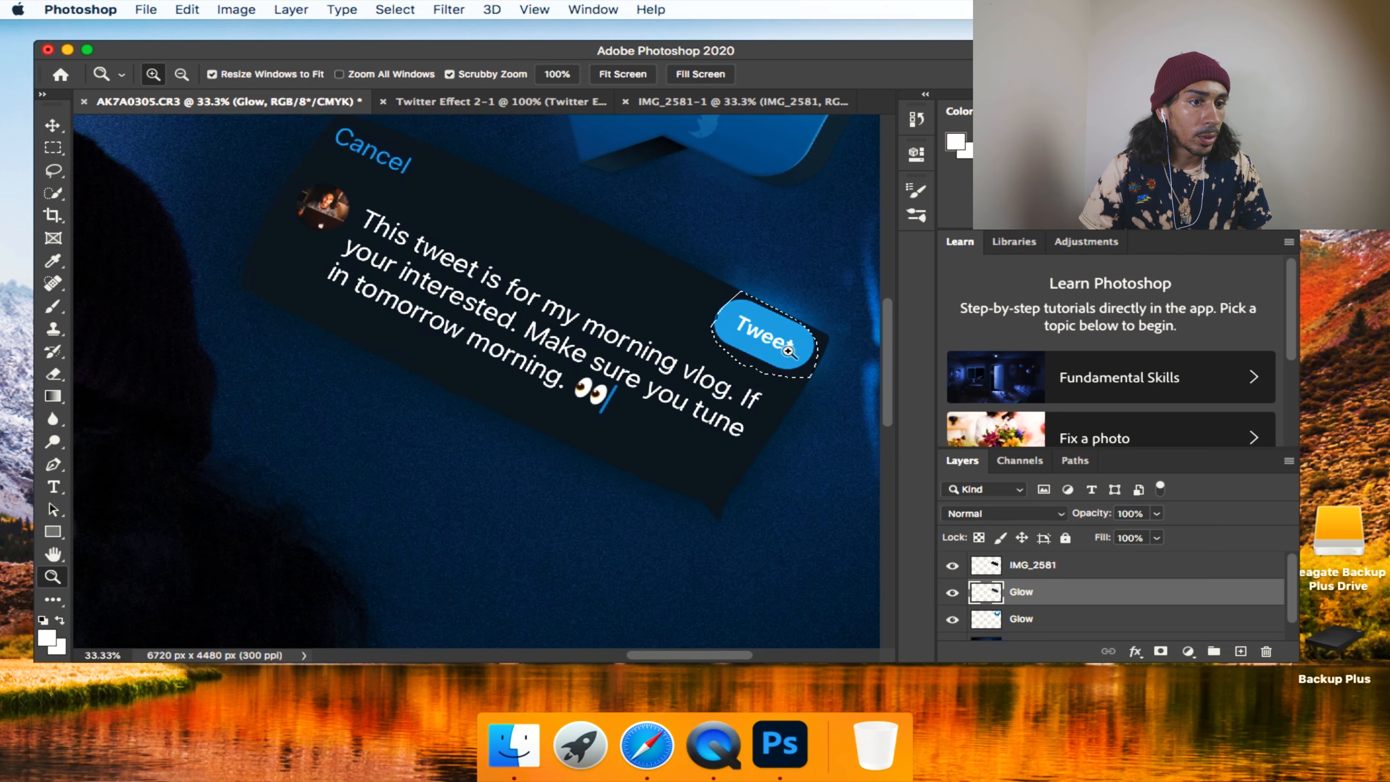
click(787, 353)
click(787, 352)
key(w)
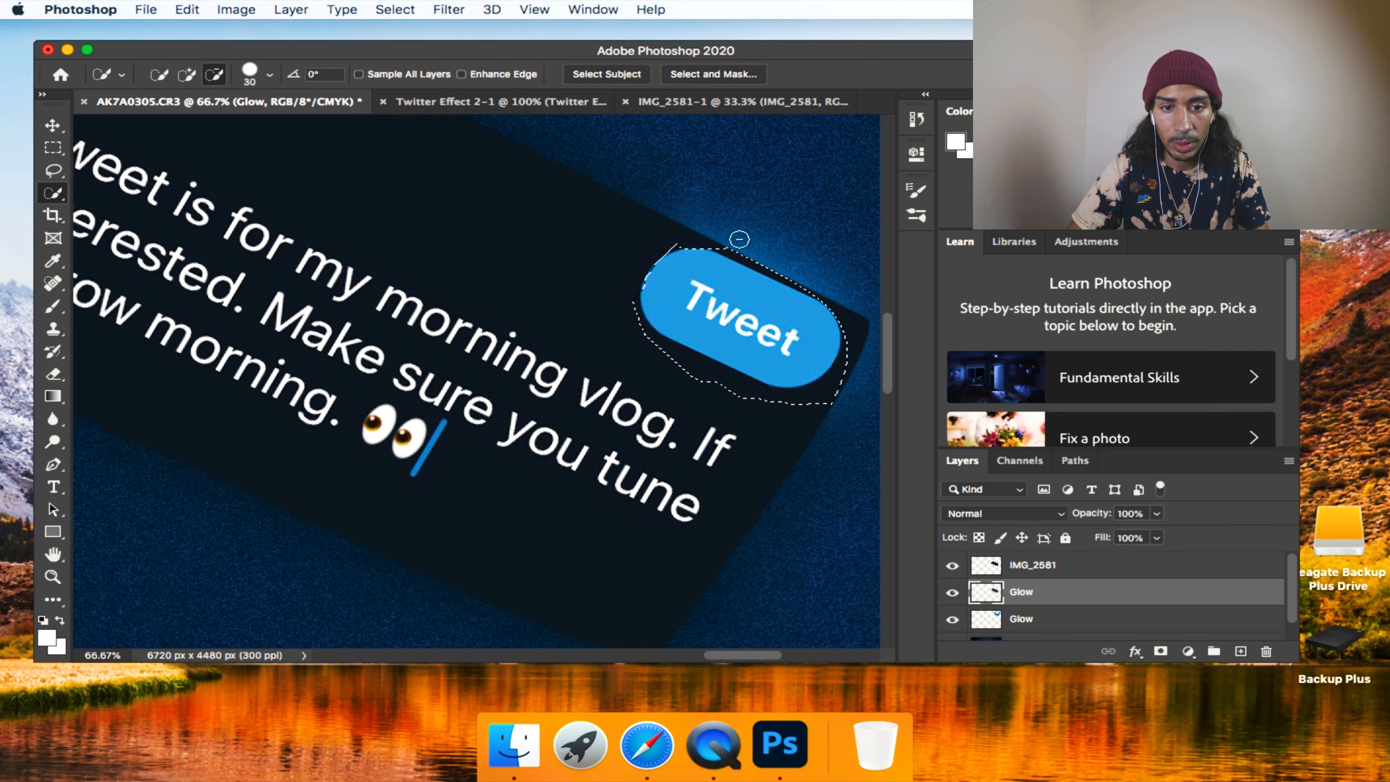
mouse_move(834, 280)
mouse_down()
mouse_move(815, 402)
mouse_move(728, 394)
mouse_move(646, 350)
mouse_move(622, 301)
mouse_move(706, 357)
mouse_up()
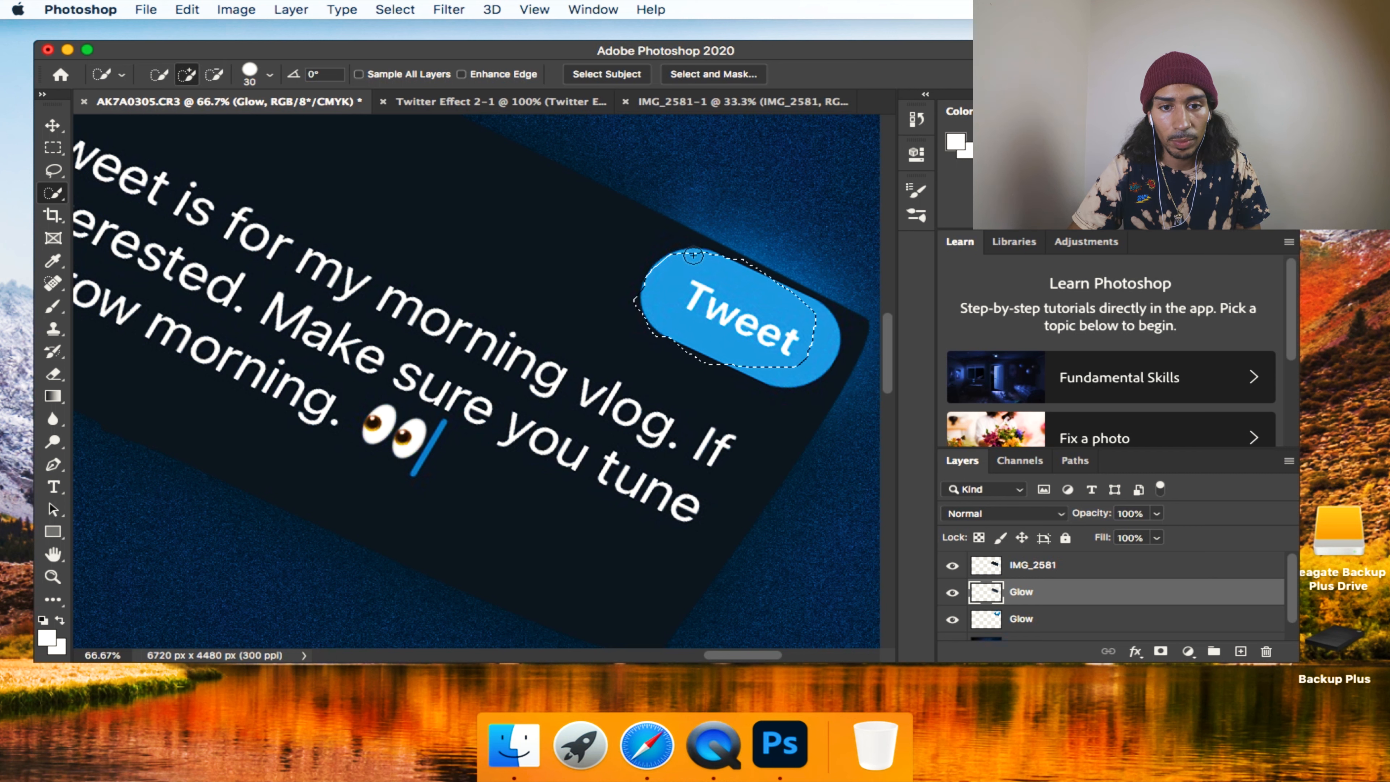
mouse_move(823, 356)
mouse_down()
mouse_move(807, 307)
mouse_move(811, 363)
mouse_up()
key(bracketleft)
key(bracketleft)
key(bracketleft)
drag(806, 290, 763, 265)
right_click(789, 302)
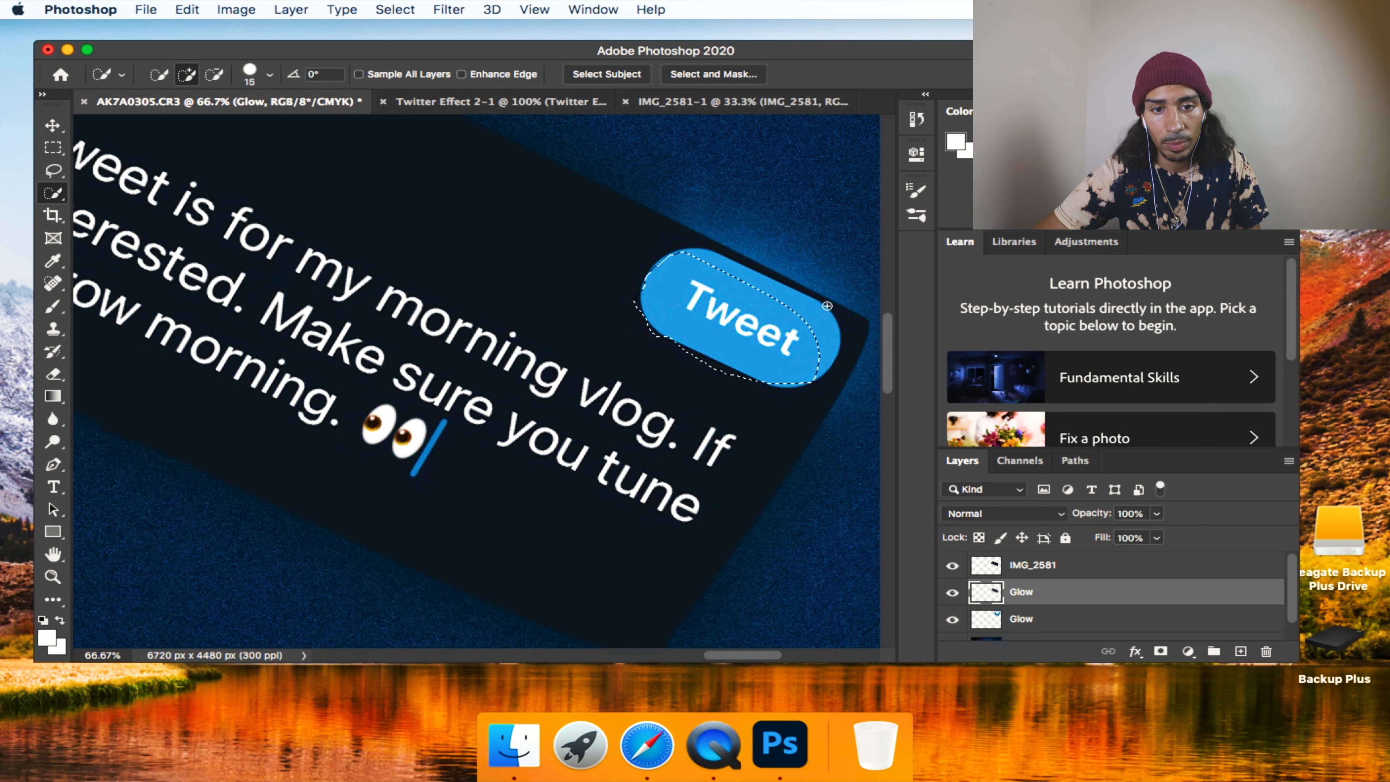
click(810, 313)
Select the blue Tweet button on the IMG_2581 layer with Quick Selection, subtracting the spill outside its rounded outline.
mouse_move(797, 300)
mouse_down()
mouse_move(818, 332)
mouse_move(697, 268)
mouse_up()
click(985, 564)
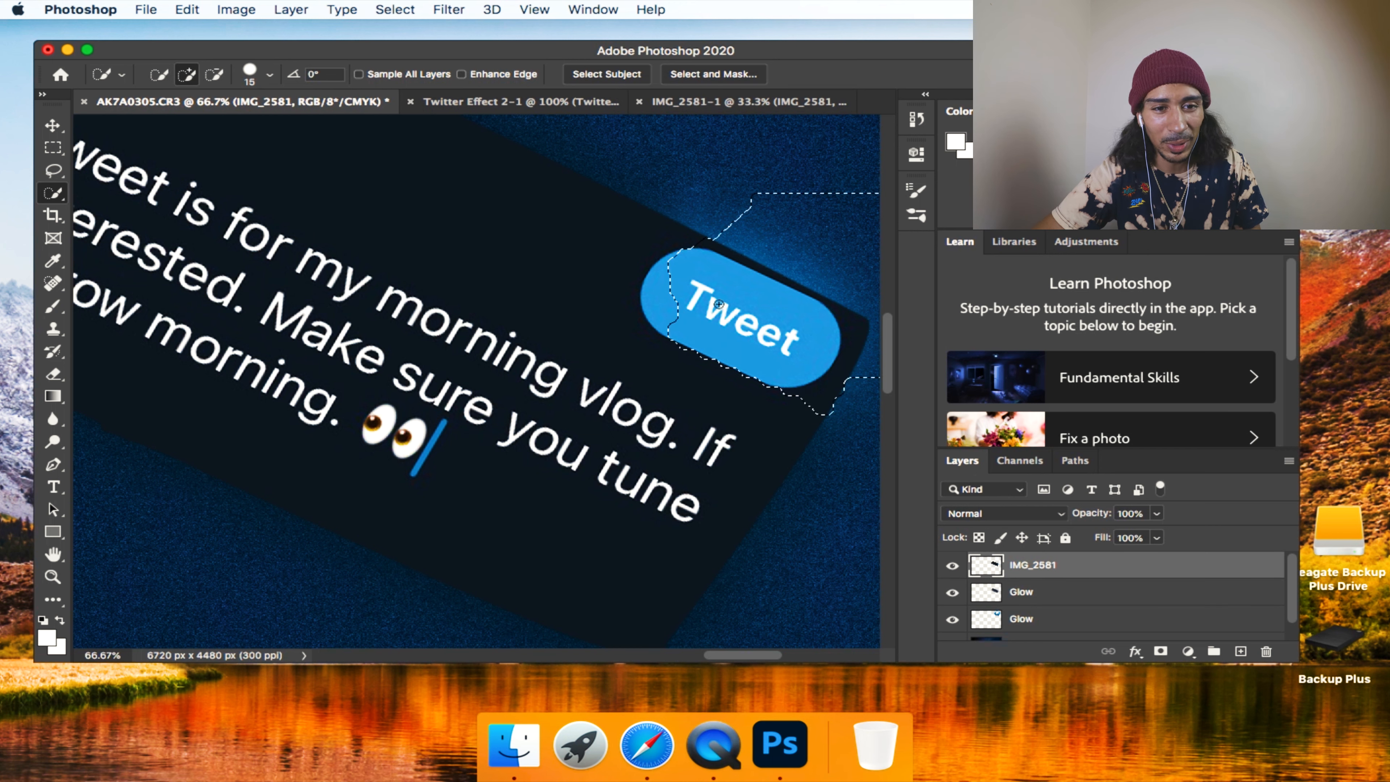
key(alt)
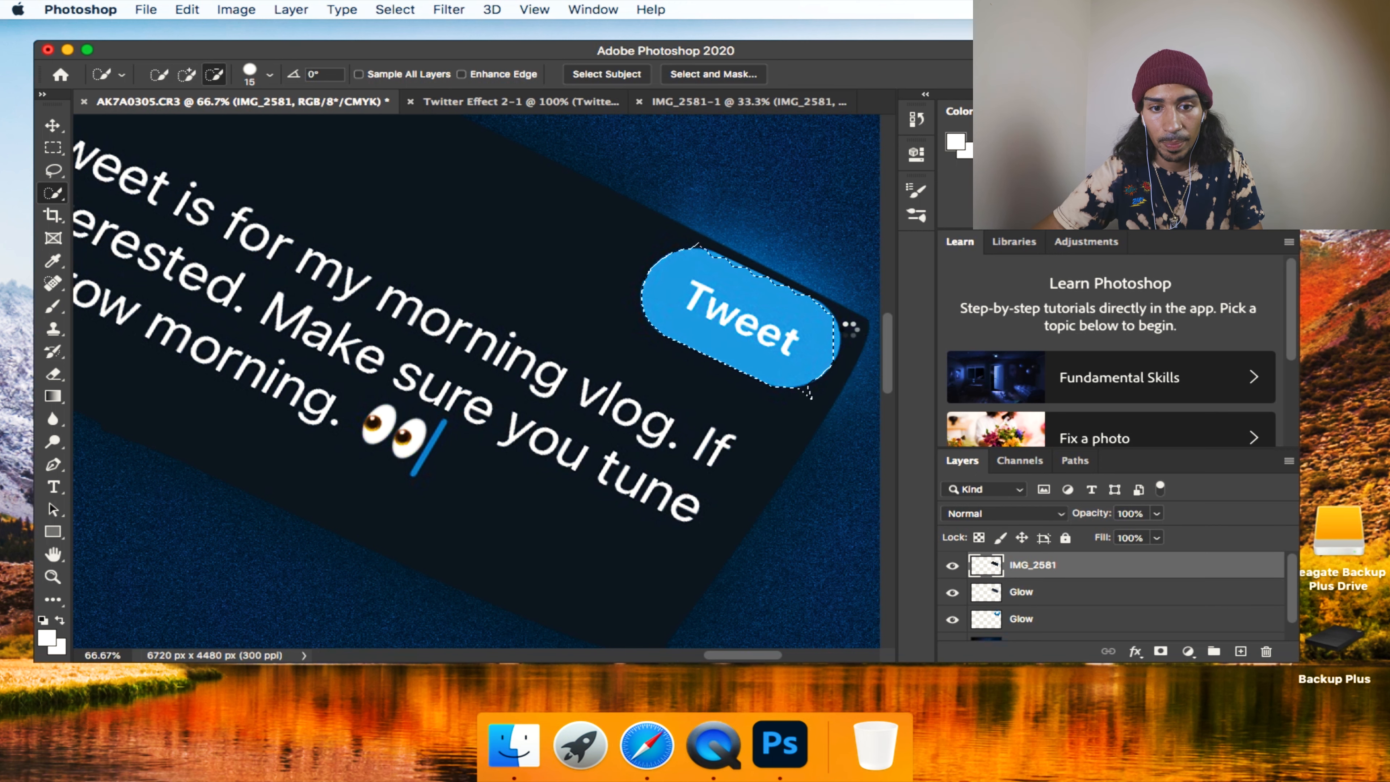
alt+click(808, 394)
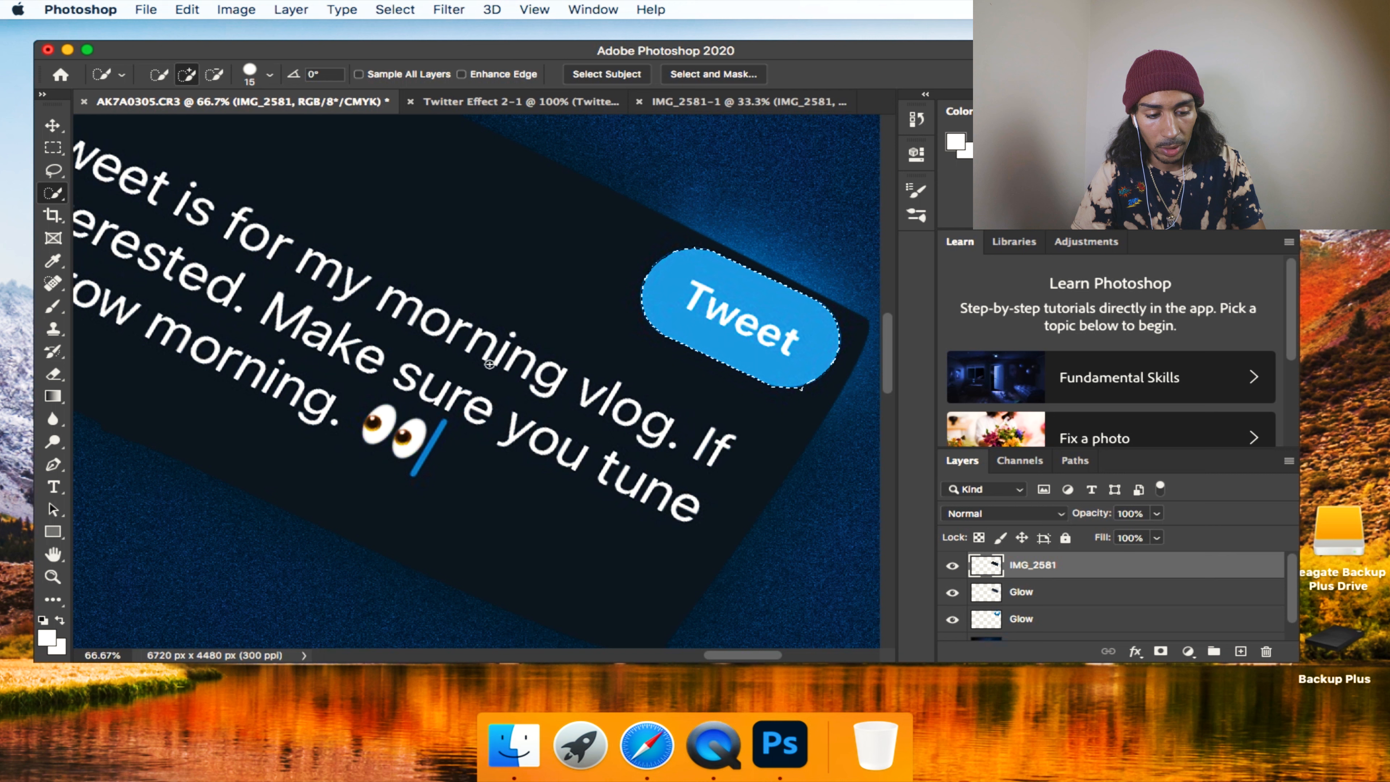
Copy the selected Tweet button onto its own layer above the tweet and name it Glow Tweet.
key(v)
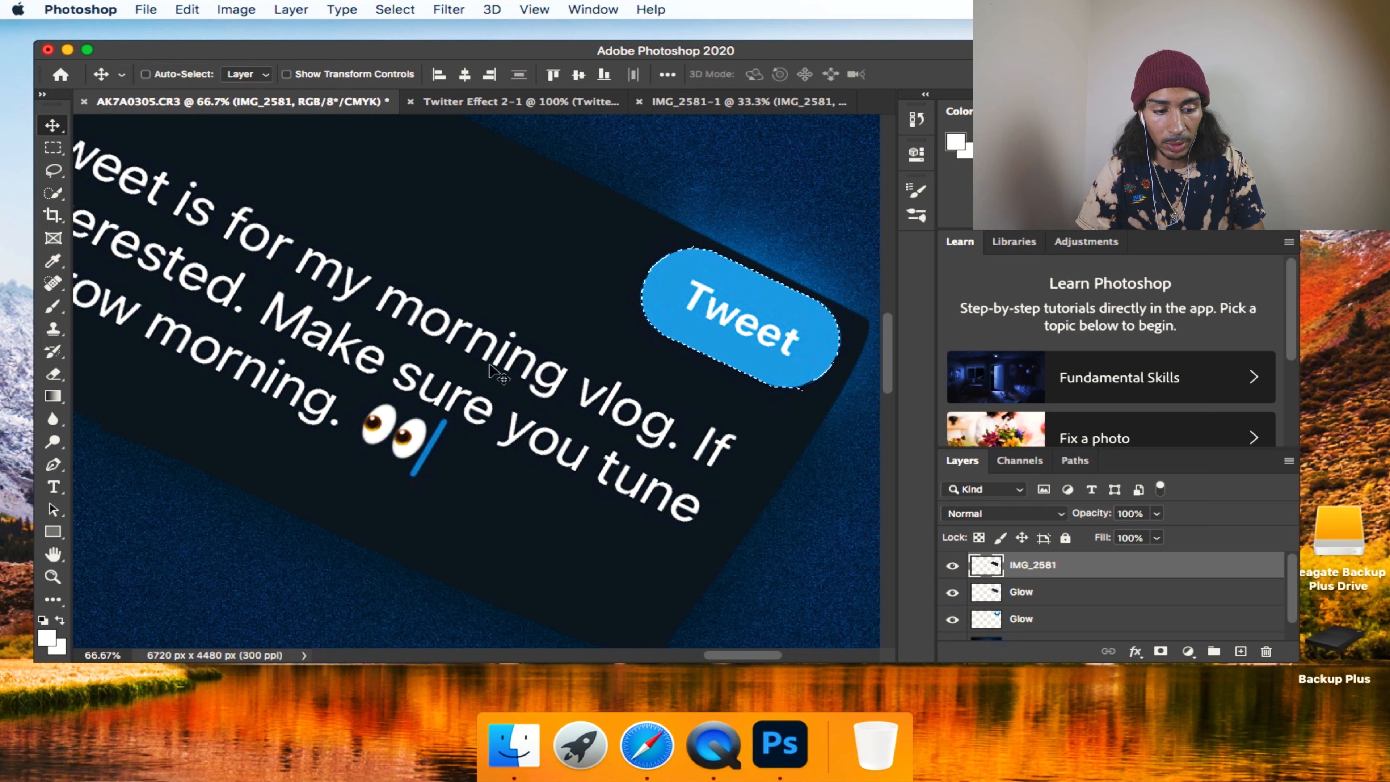
key(super+c)
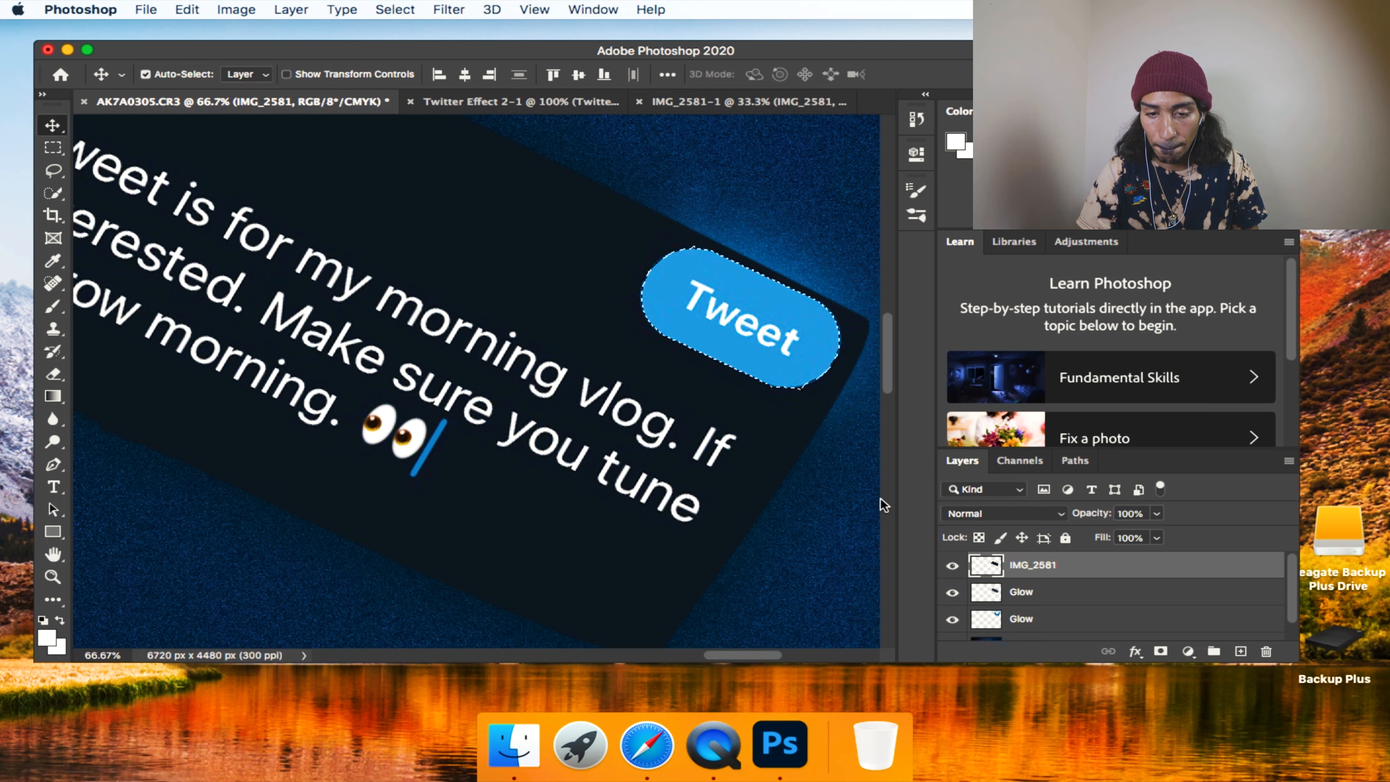
key(super+v)
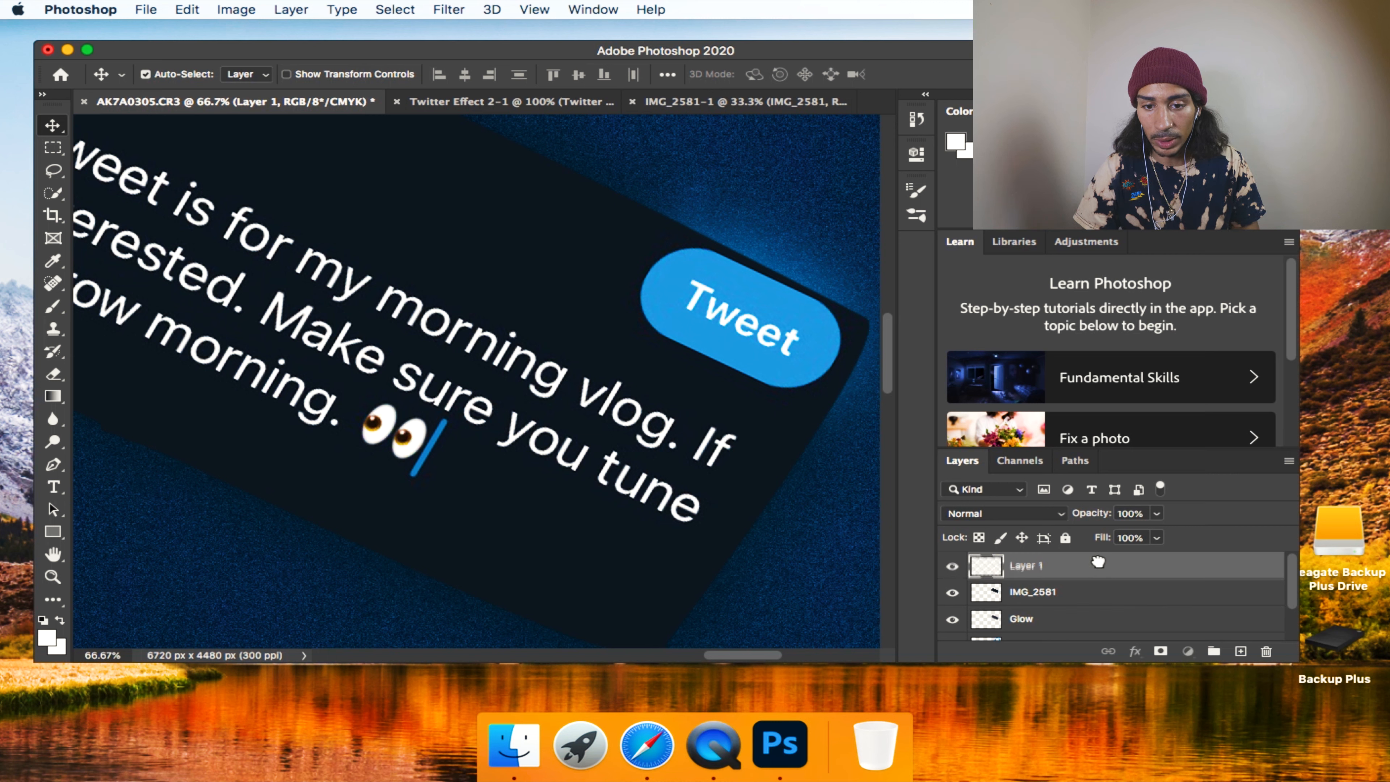
double_click(1032, 567)
text(Glow Teeet)
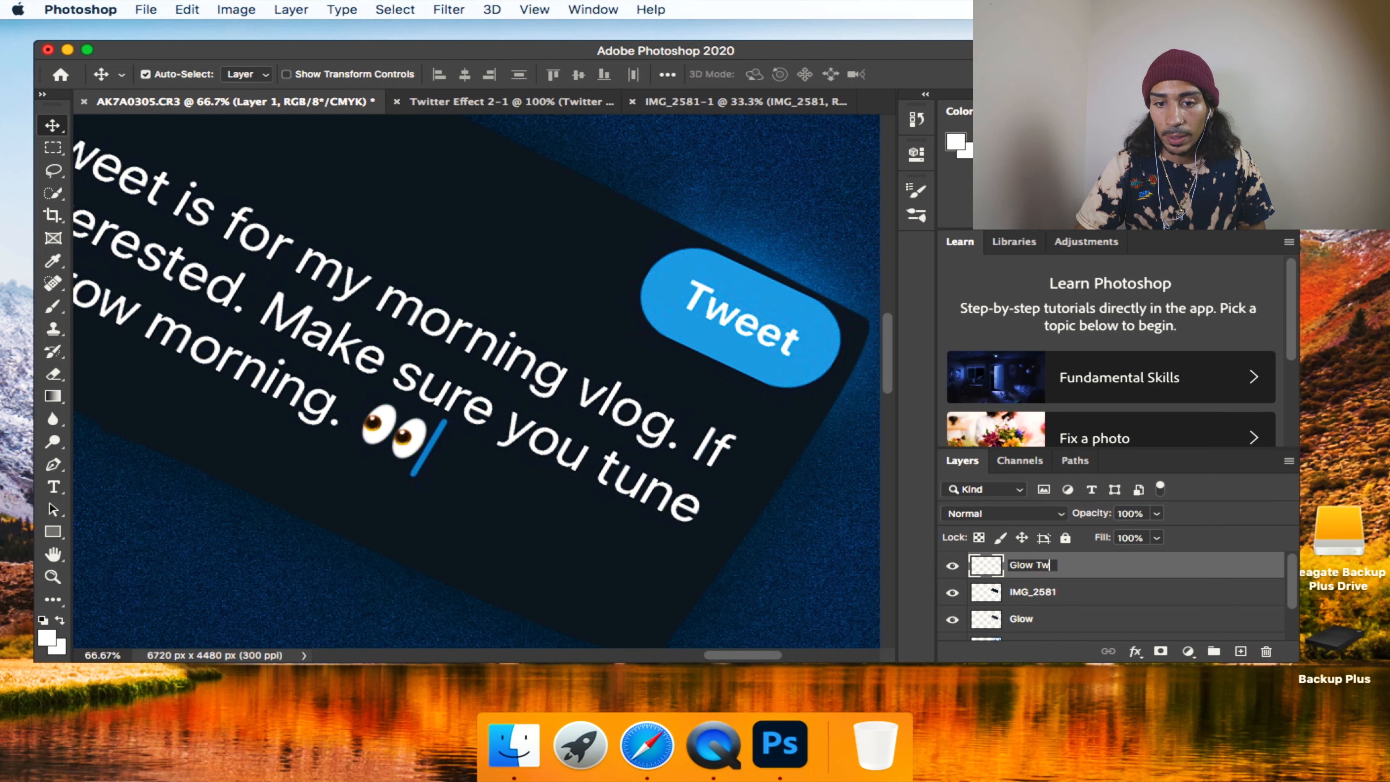
key(Return)
Apply the basic Blur filter to the Glow Tweet layer.
click(449, 10)
mouse_move(512, 217)
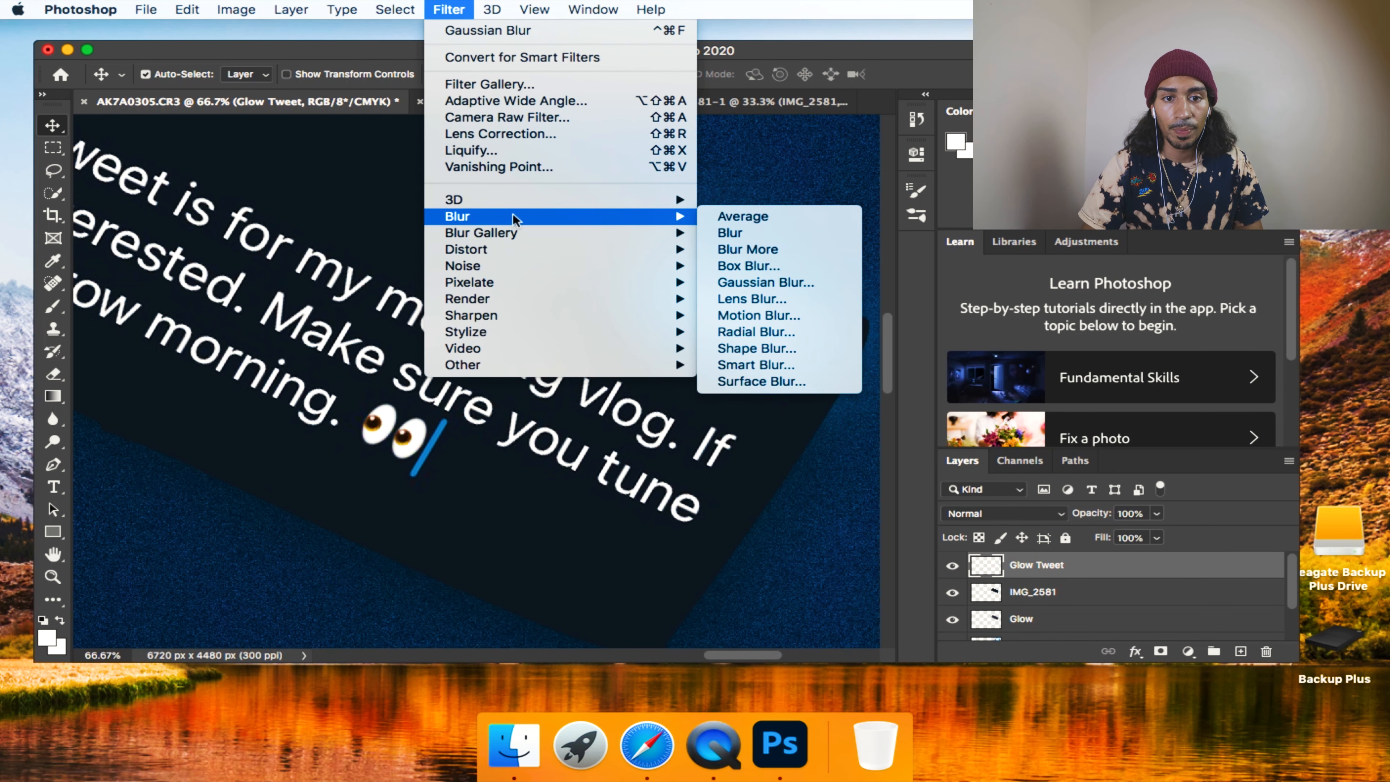
click(821, 283)
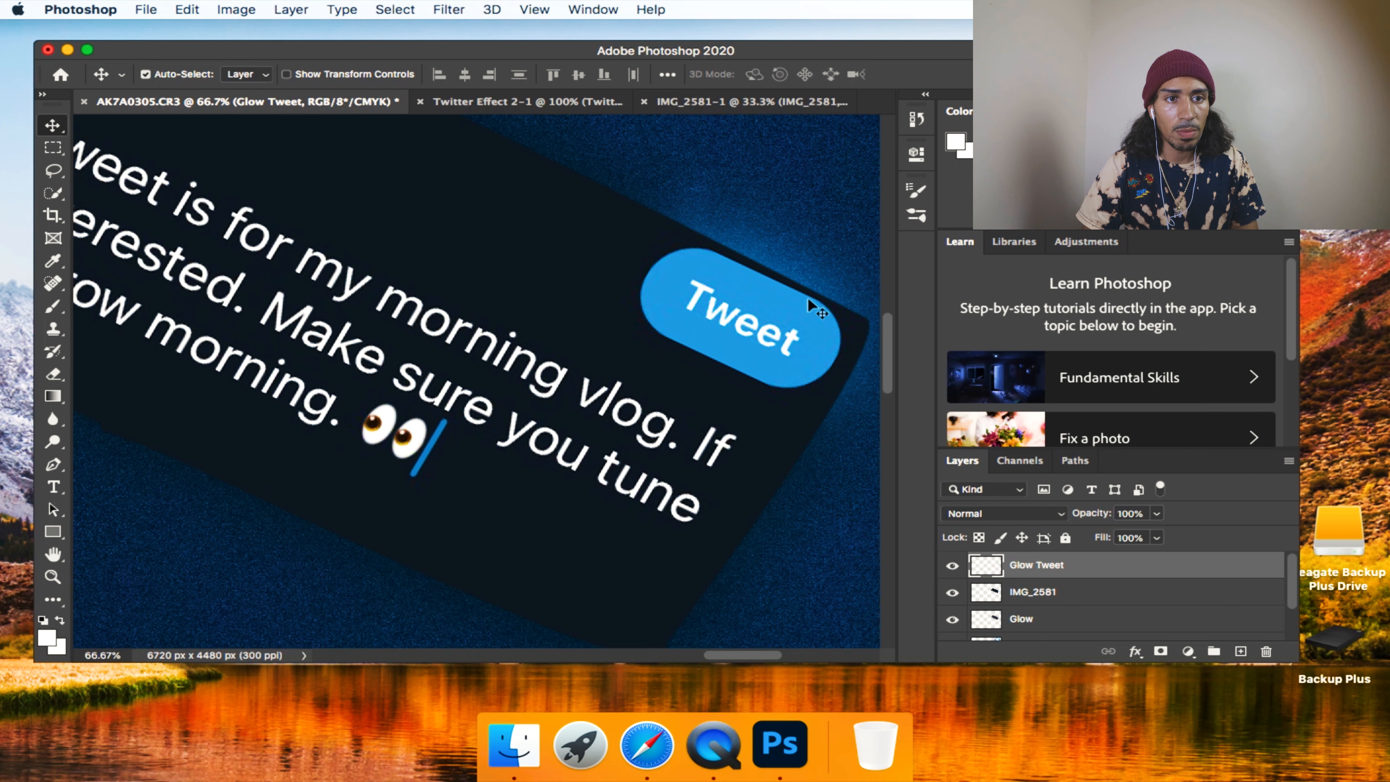
Try a 70-pixel Gaussian Blur on the Glow Tweet layer.
click(448, 9)
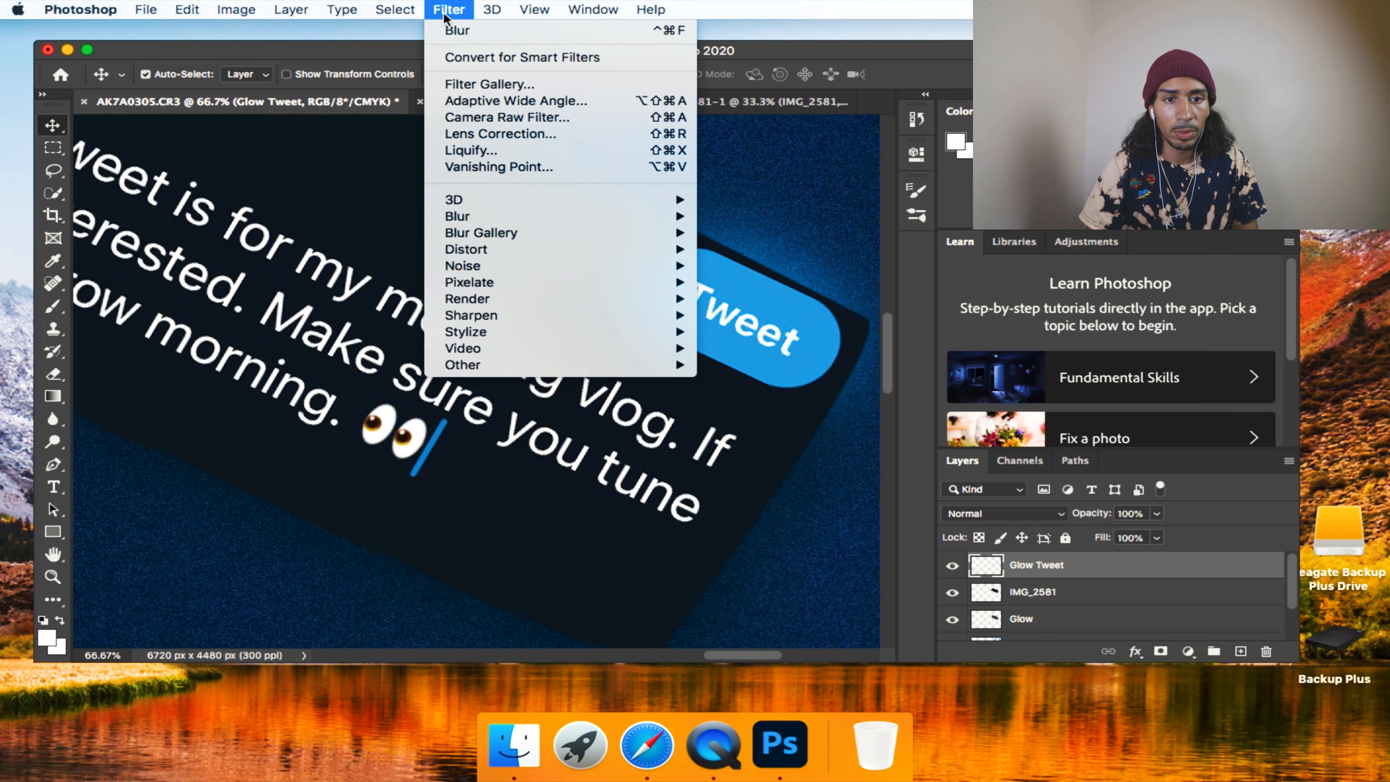
mouse_move(489, 219)
click(788, 283)
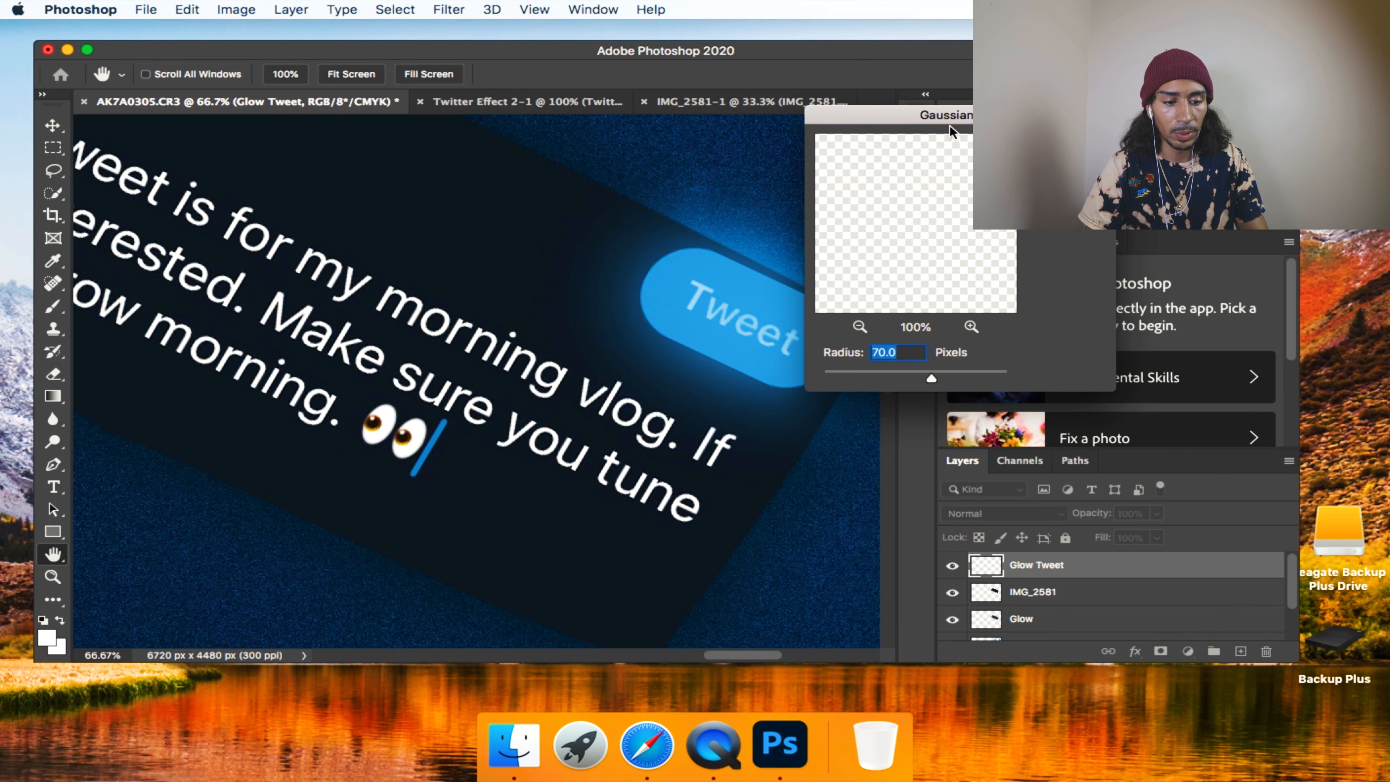
drag(950, 129, 1098, 116)
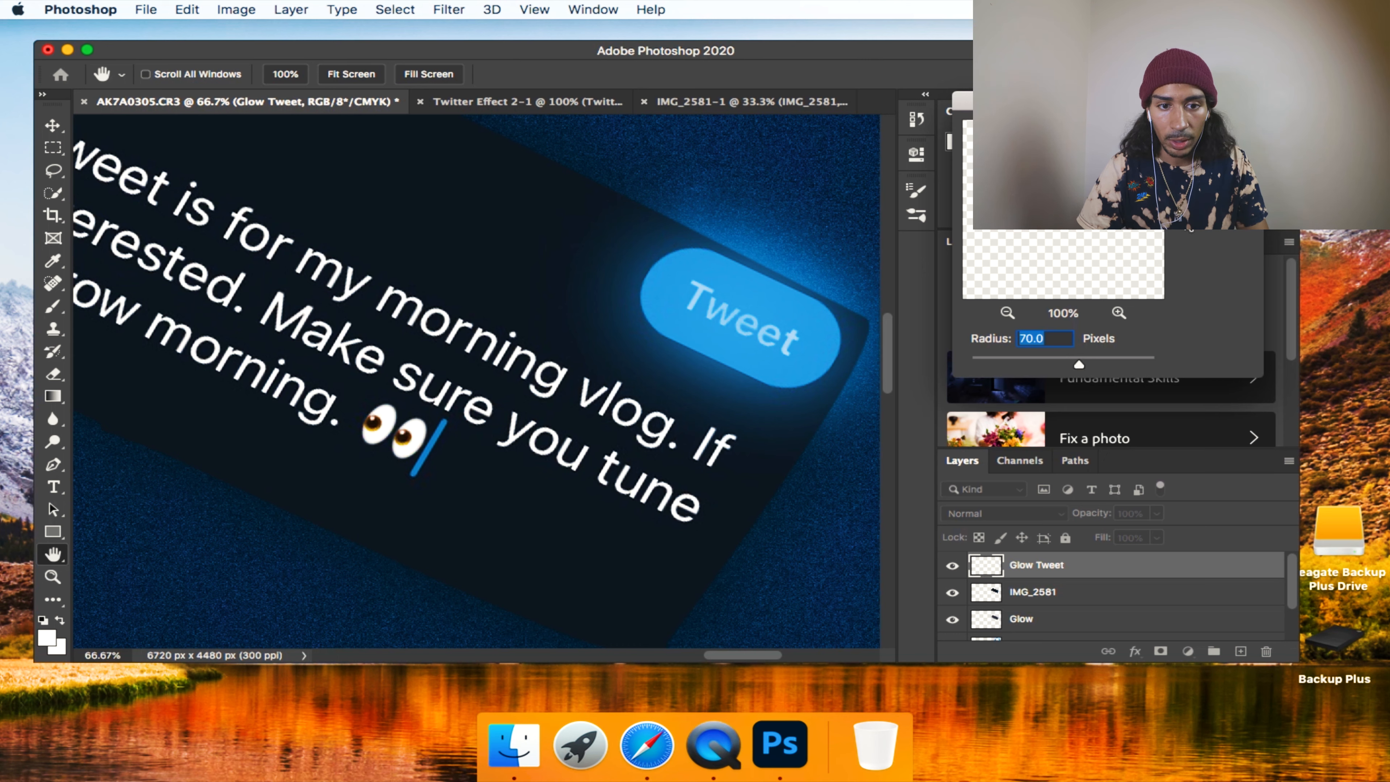
key(Return)
key(z)
alt+click(682, 371)
alt+click(683, 371)
alt+click(683, 372)
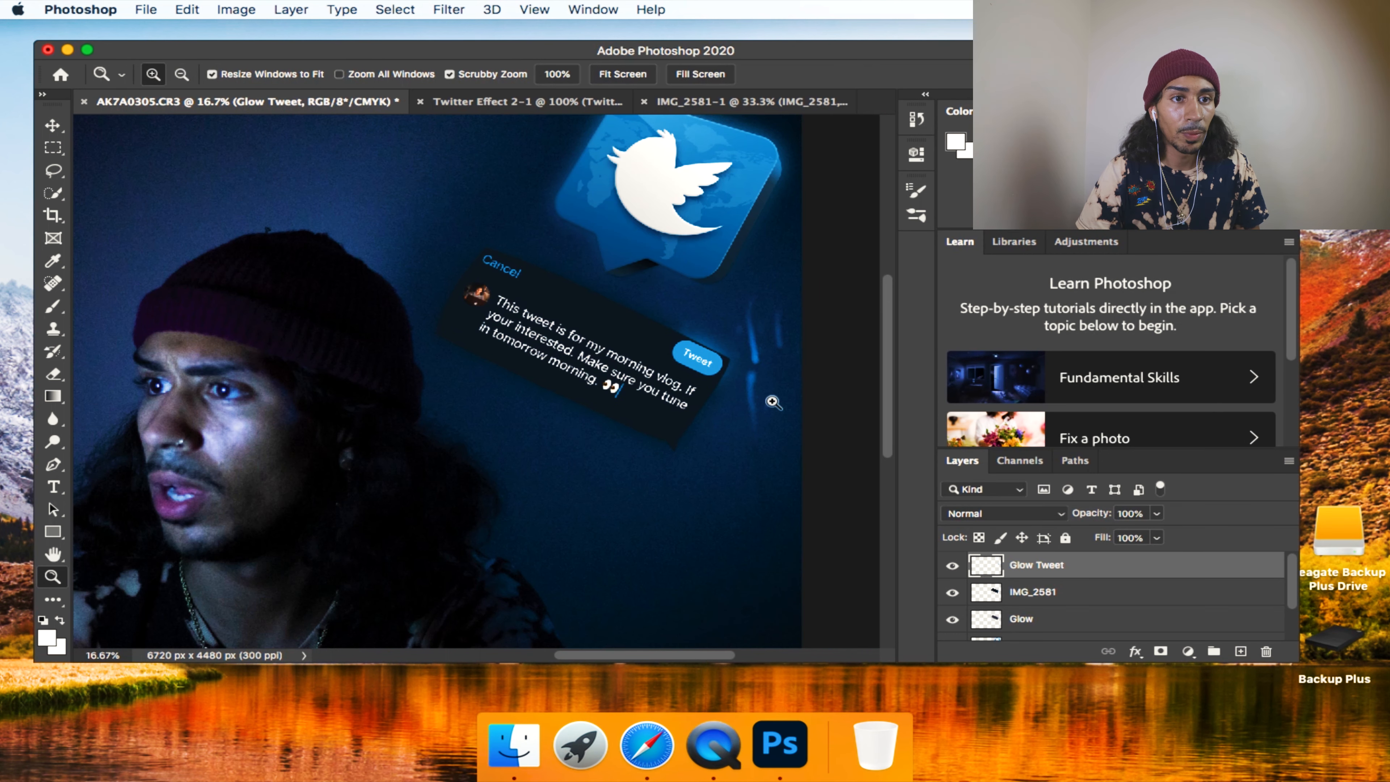
Apply a Gaussian Blur with a radius of 40 pixels to the Glow Tweet layer.
click(445, 10)
mouse_move(481, 221)
click(743, 283)
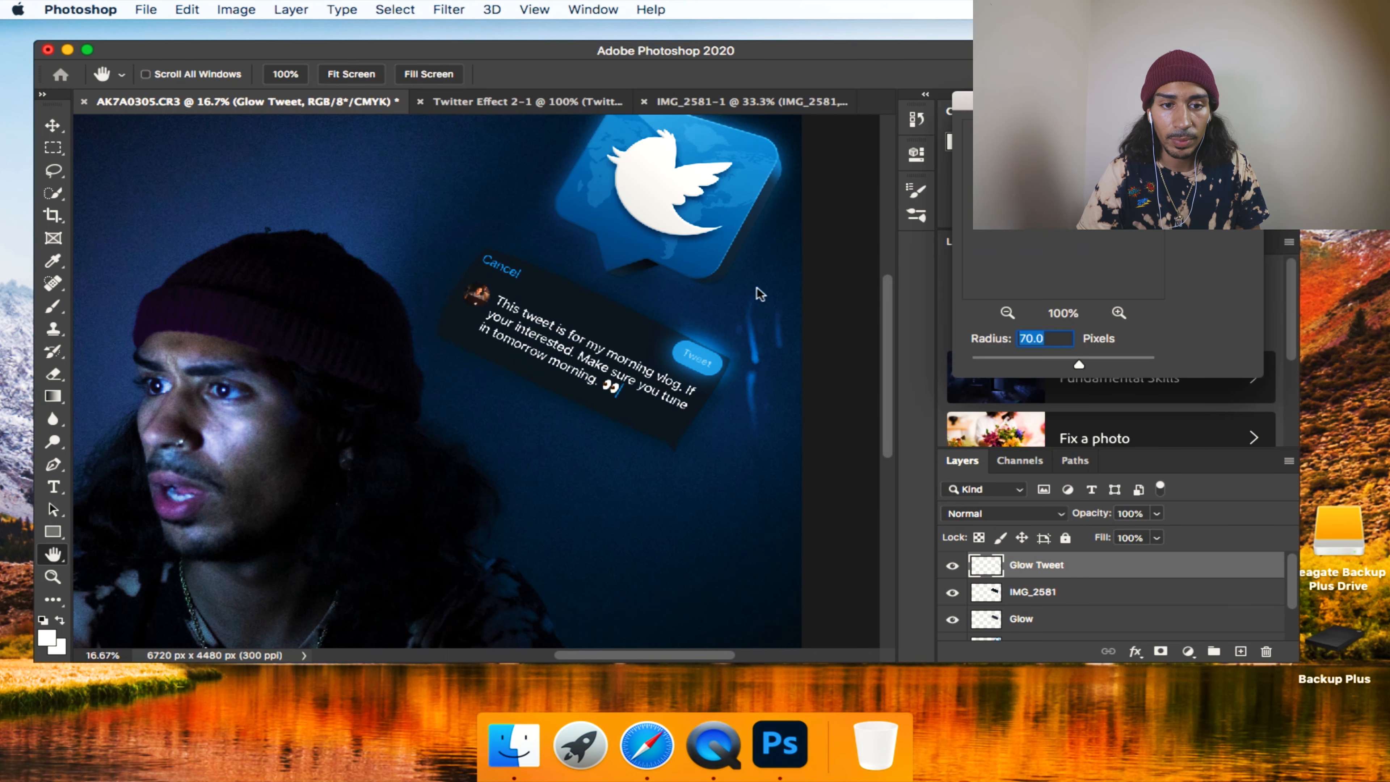
drag(1078, 367, 1047, 365)
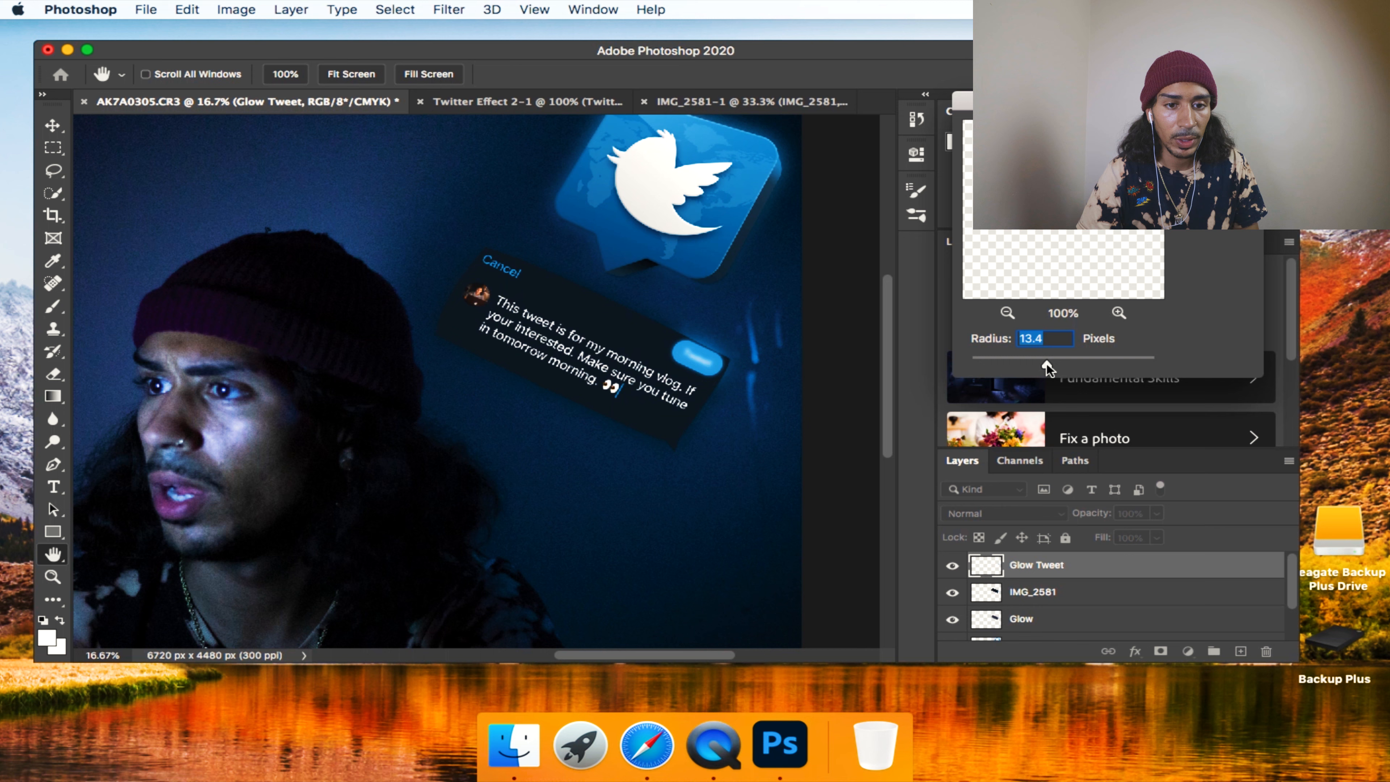
drag(1059, 365, 1064, 365)
text(40)
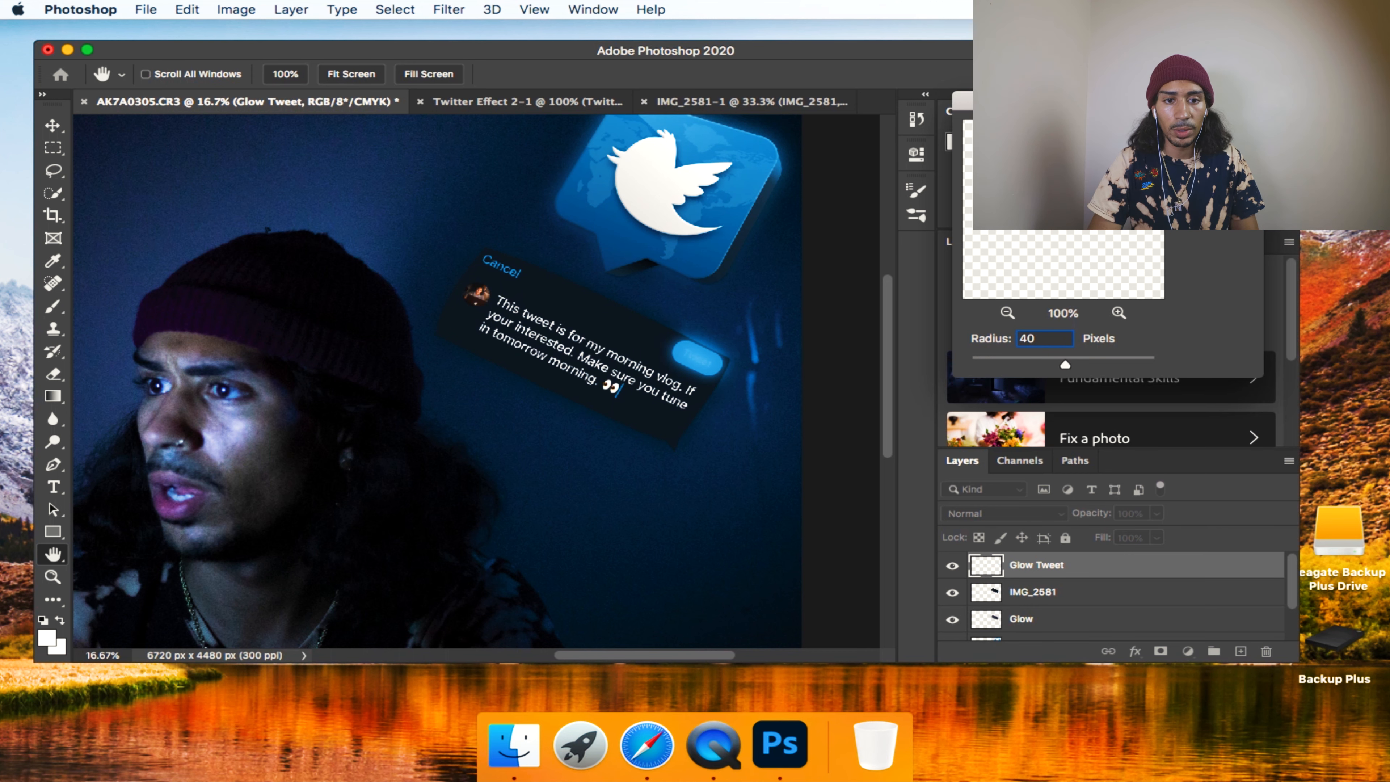
key(Return)
Lower the Glow Tweet layer's opacity to 35% and compare the composite with that layer hidden and shown.
click(1156, 512)
drag(1158, 534, 1104, 536)
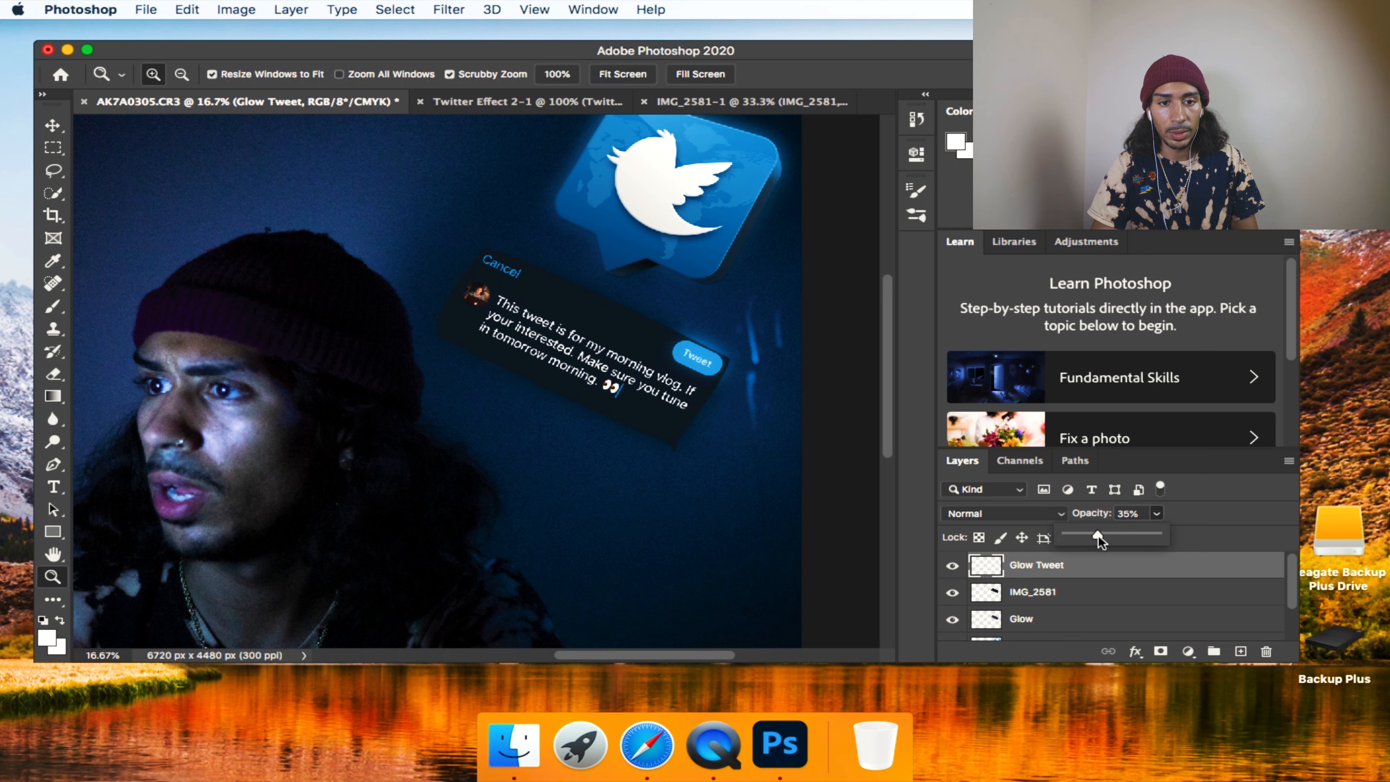
click(952, 567)
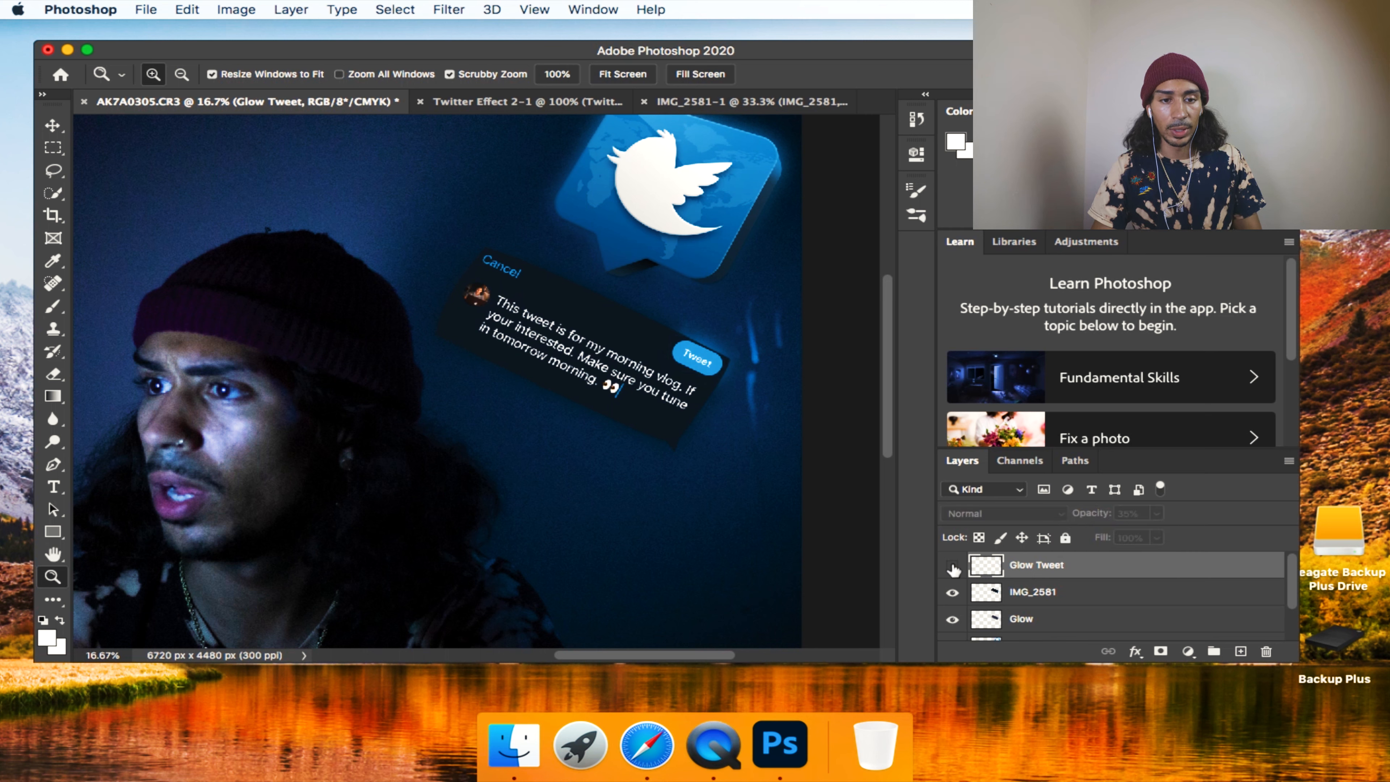
click(952, 567)
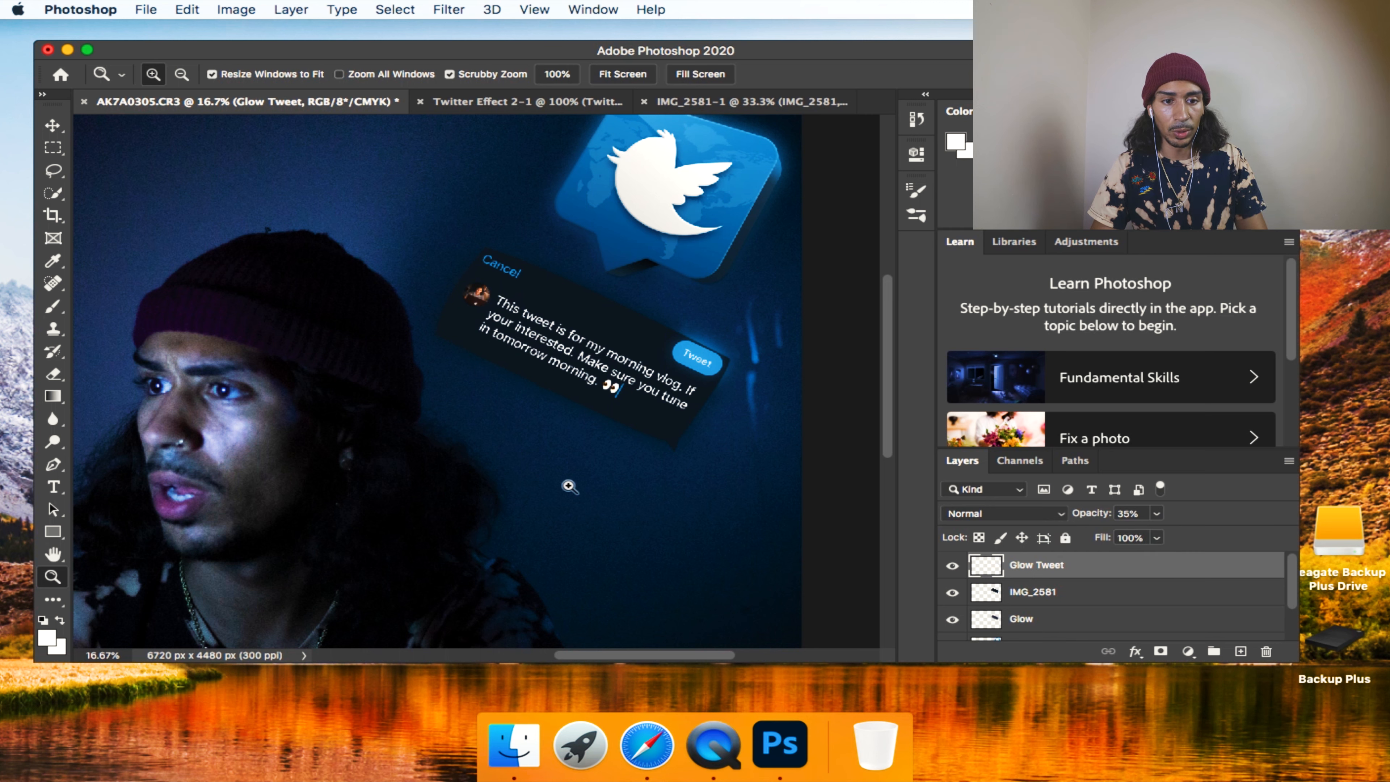
right_click(555, 491)
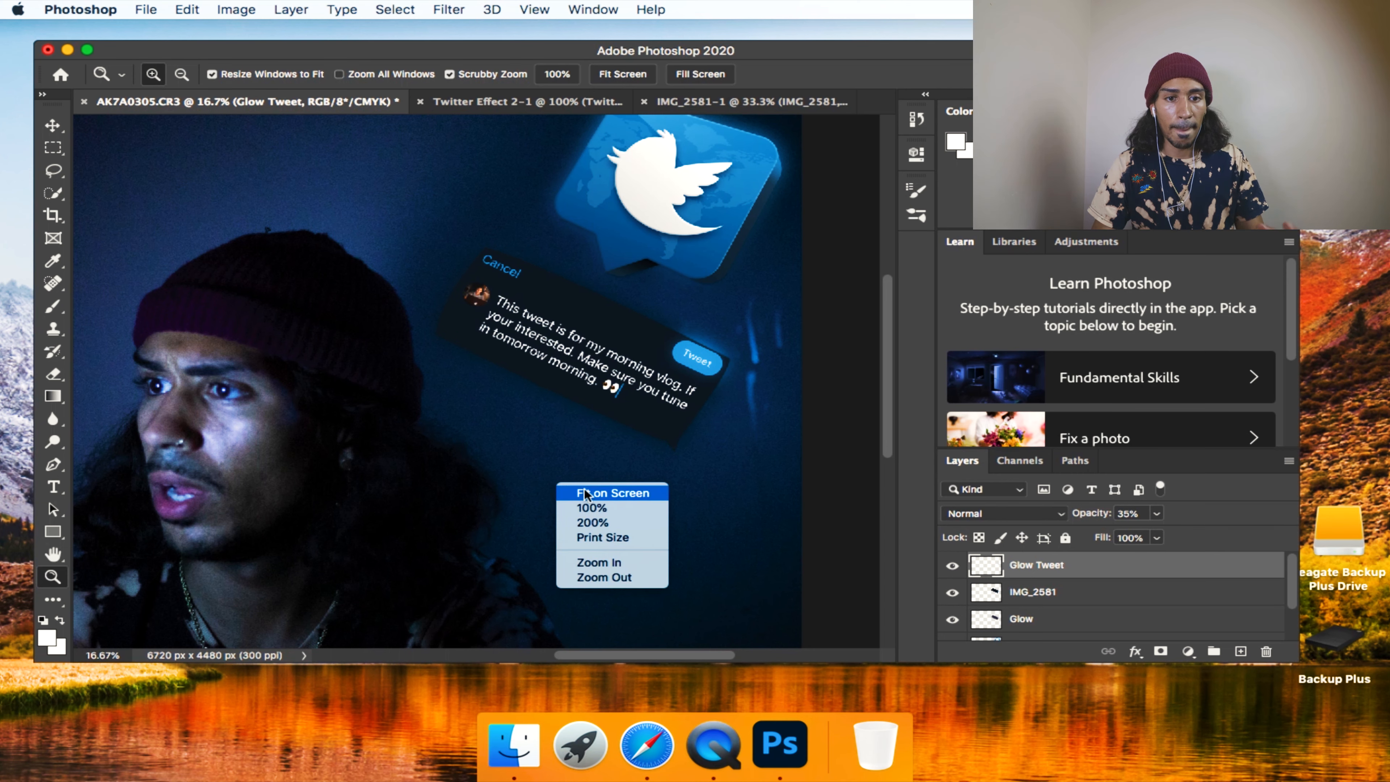
click(584, 491)
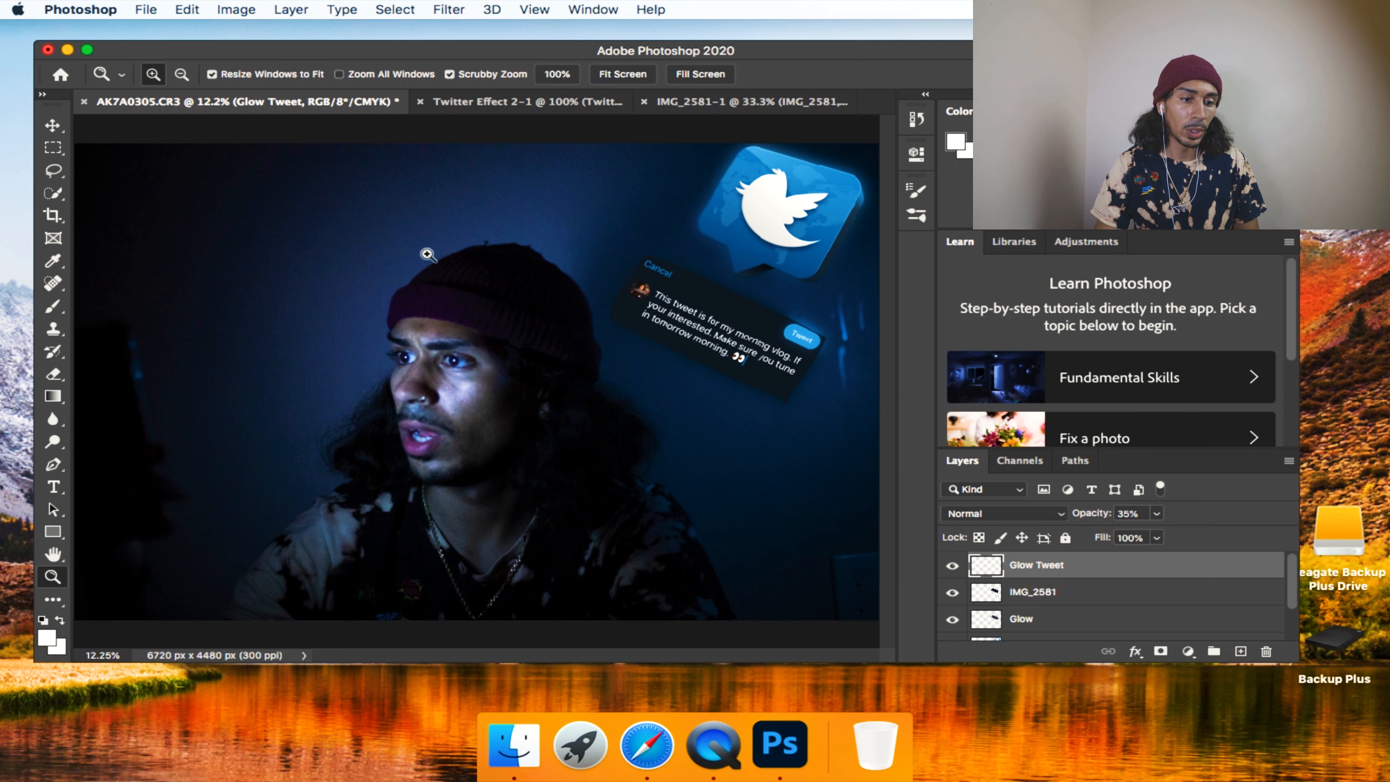
Flatten all layers of the composite into a single background.
click(291, 10)
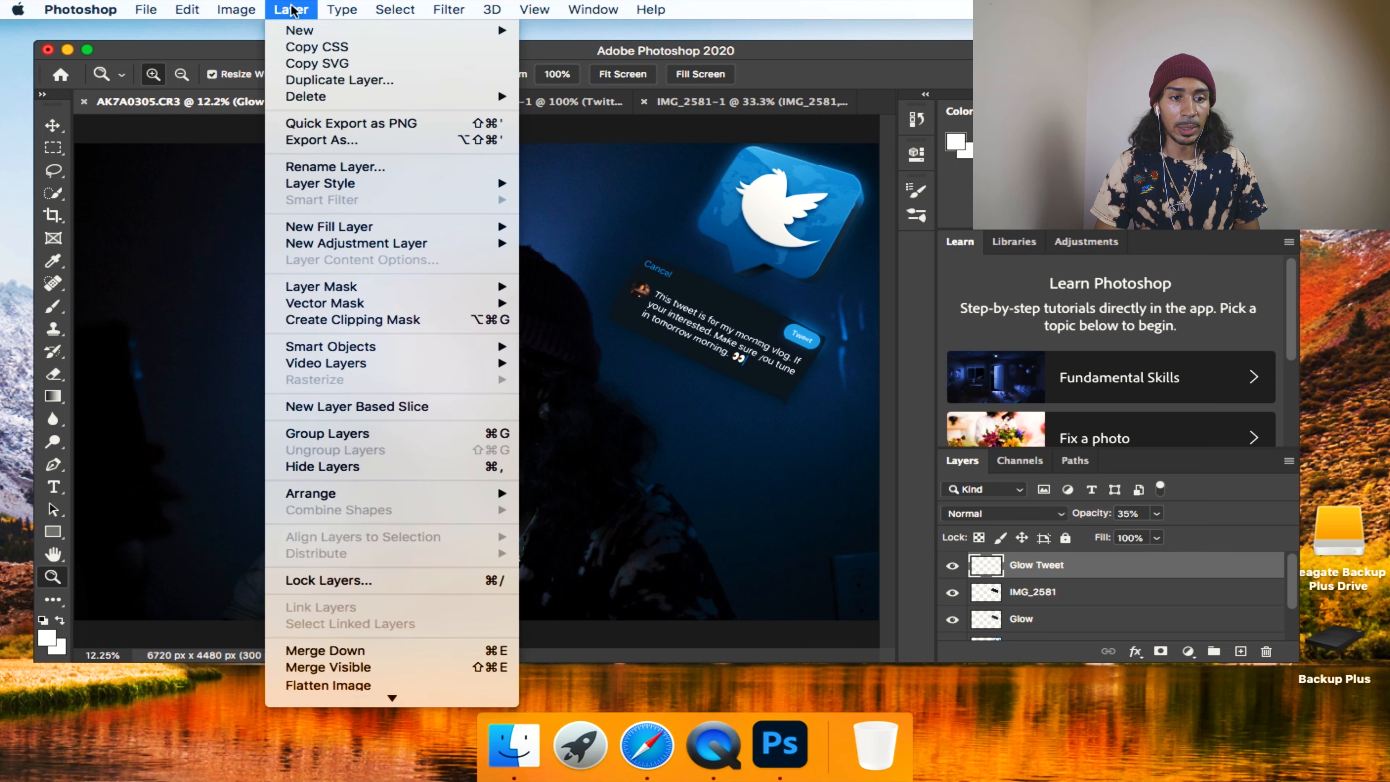
click(350, 685)
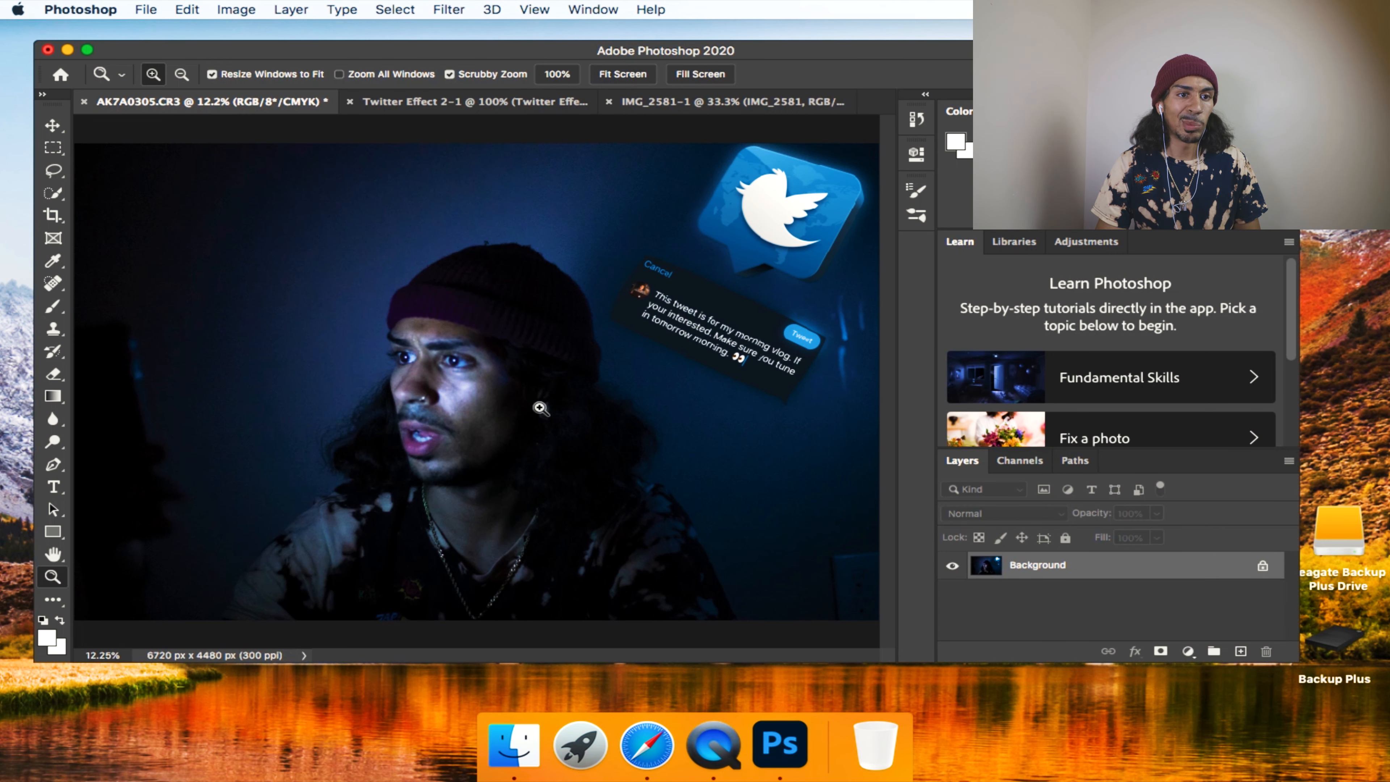
click(236, 10)
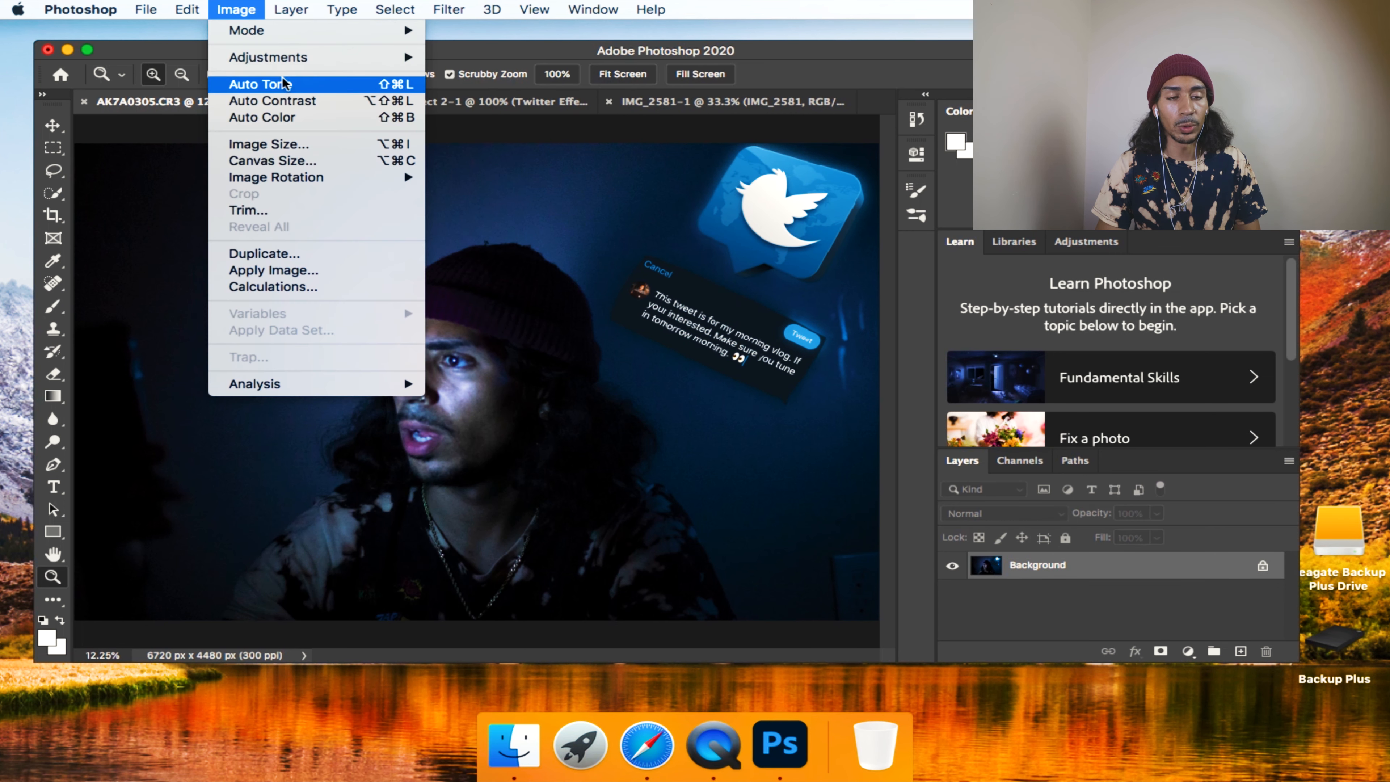
mouse_move(284, 60)
click(479, 107)
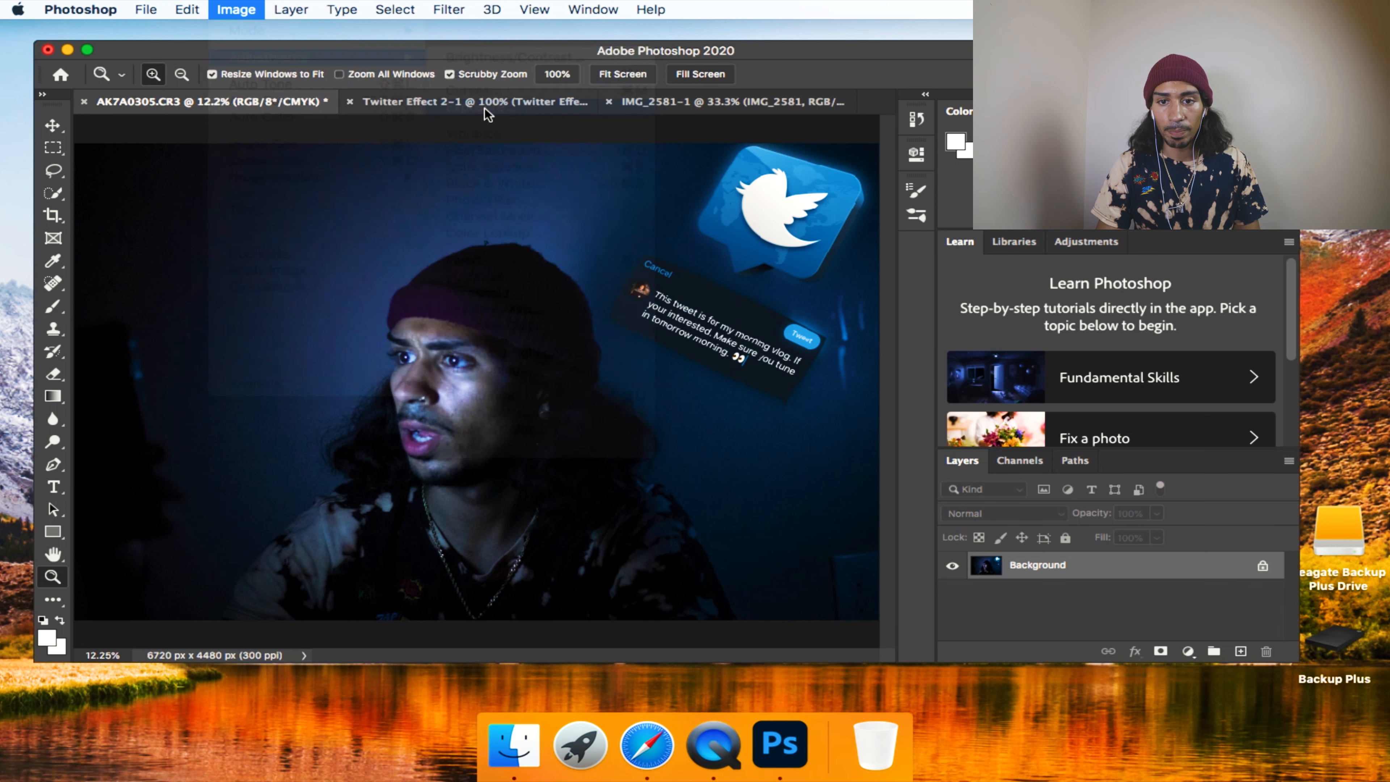
drag(1104, 282, 1107, 322)
click(1253, 285)
click(1254, 285)
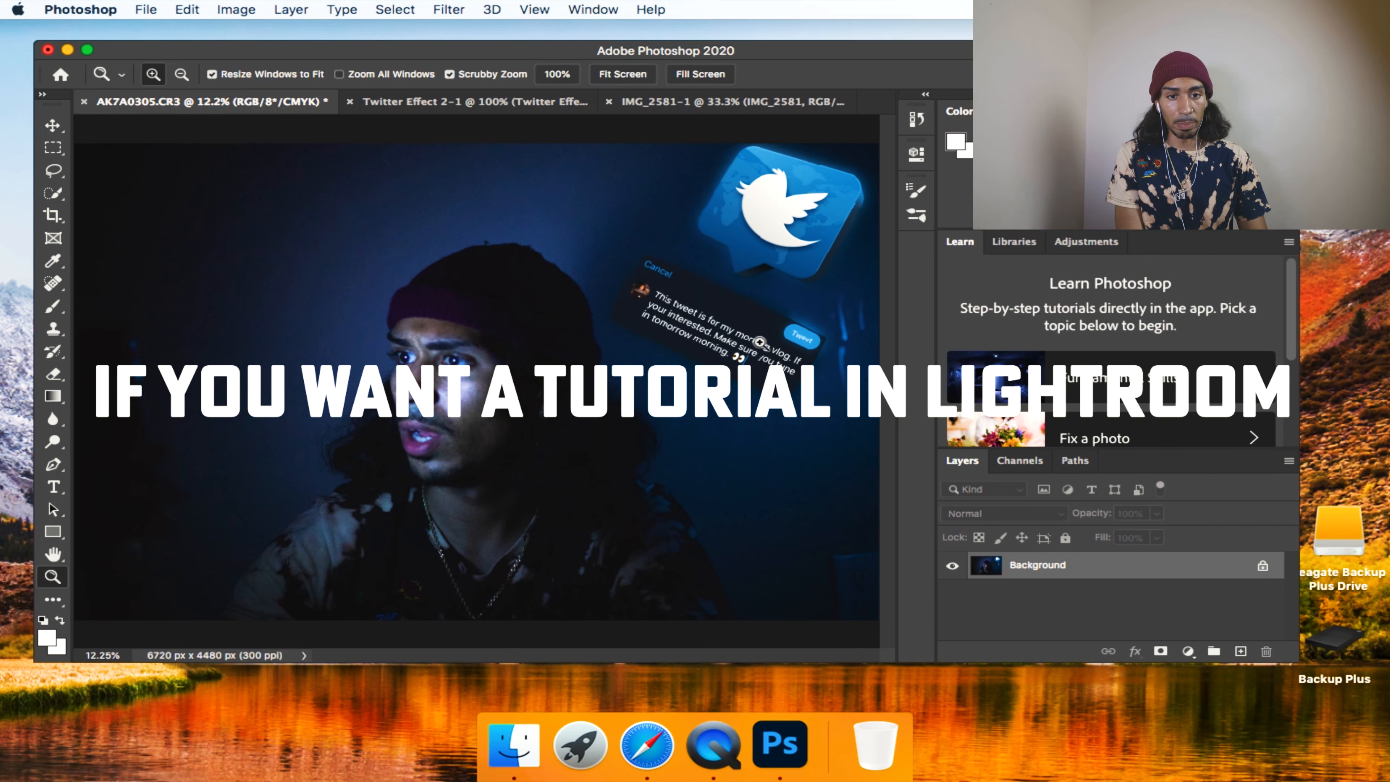
Save the flattened composite as a JPEG named Complete Edit in the Photos folder.
click(145, 10)
click(215, 195)
click(786, 526)
click(822, 205)
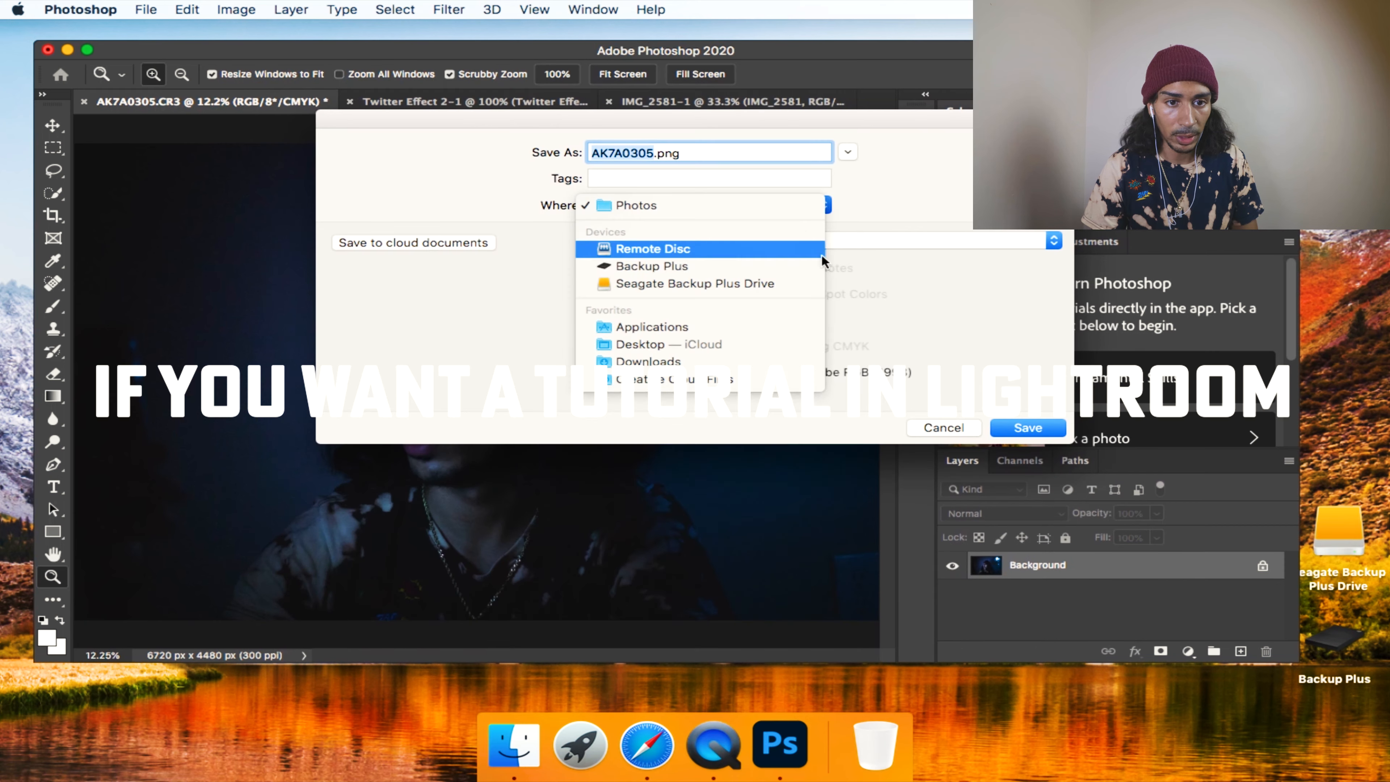
click(747, 205)
click(870, 240)
click(821, 115)
text(Complete Edit)
key(Return)
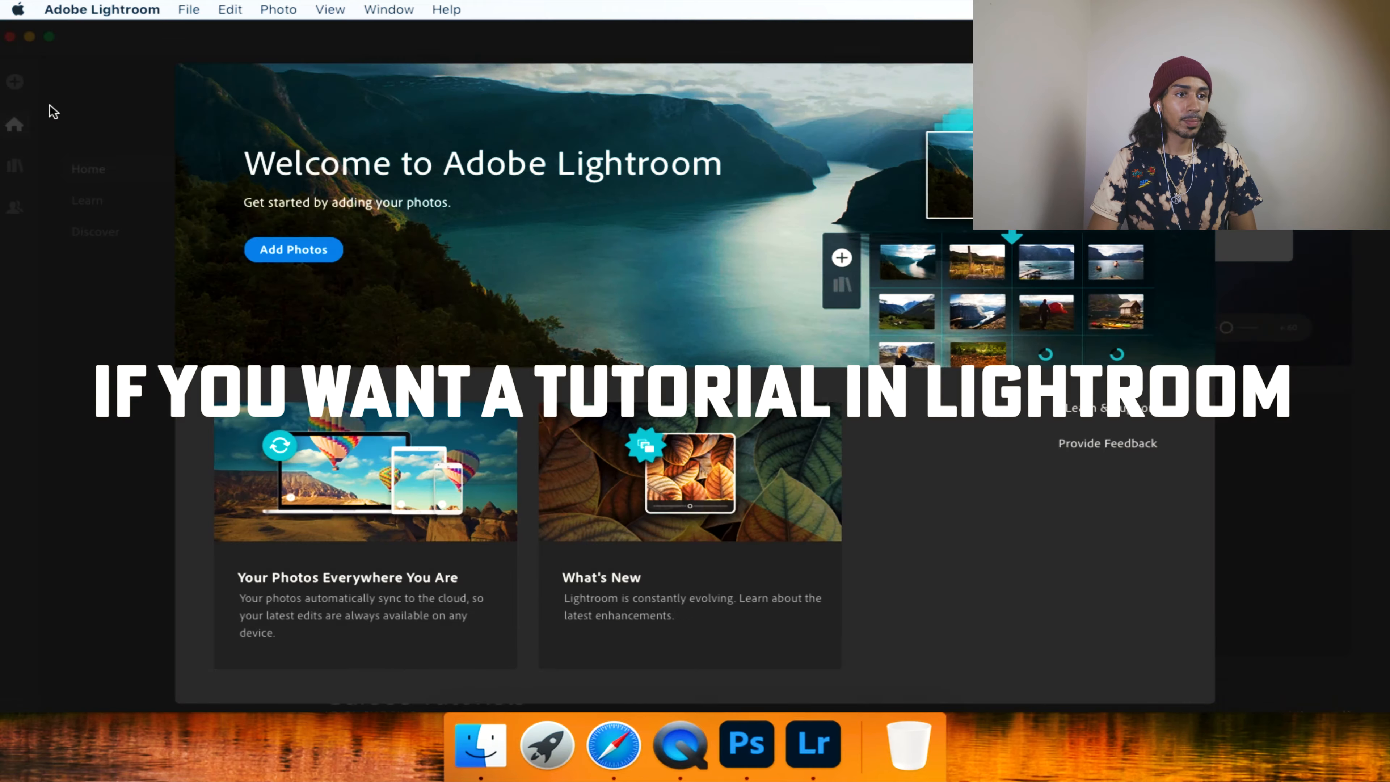
Switch to Lightroom and import Complete Edit.jpg from the Photos folder on the Backup Plus drive.
click(50, 105)
click(15, 82)
click(416, 391)
click(569, 324)
click(782, 214)
click(890, 138)
click(920, 184)
click(938, 470)
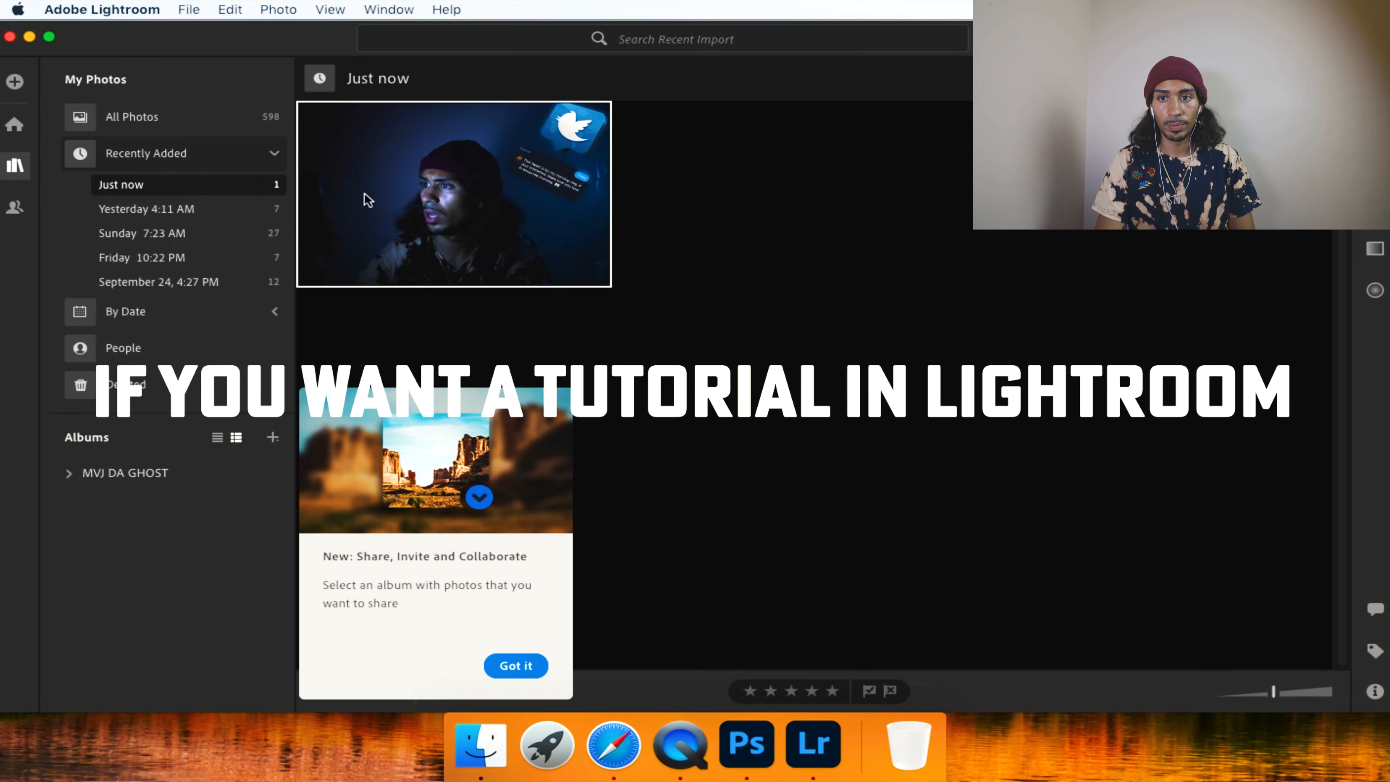
Set the photo's highlights to +35, shadows and whites to +30 and blacks to +15, and raise its contrast.
click(1374, 82)
scroll(1222, 525, down, 6)
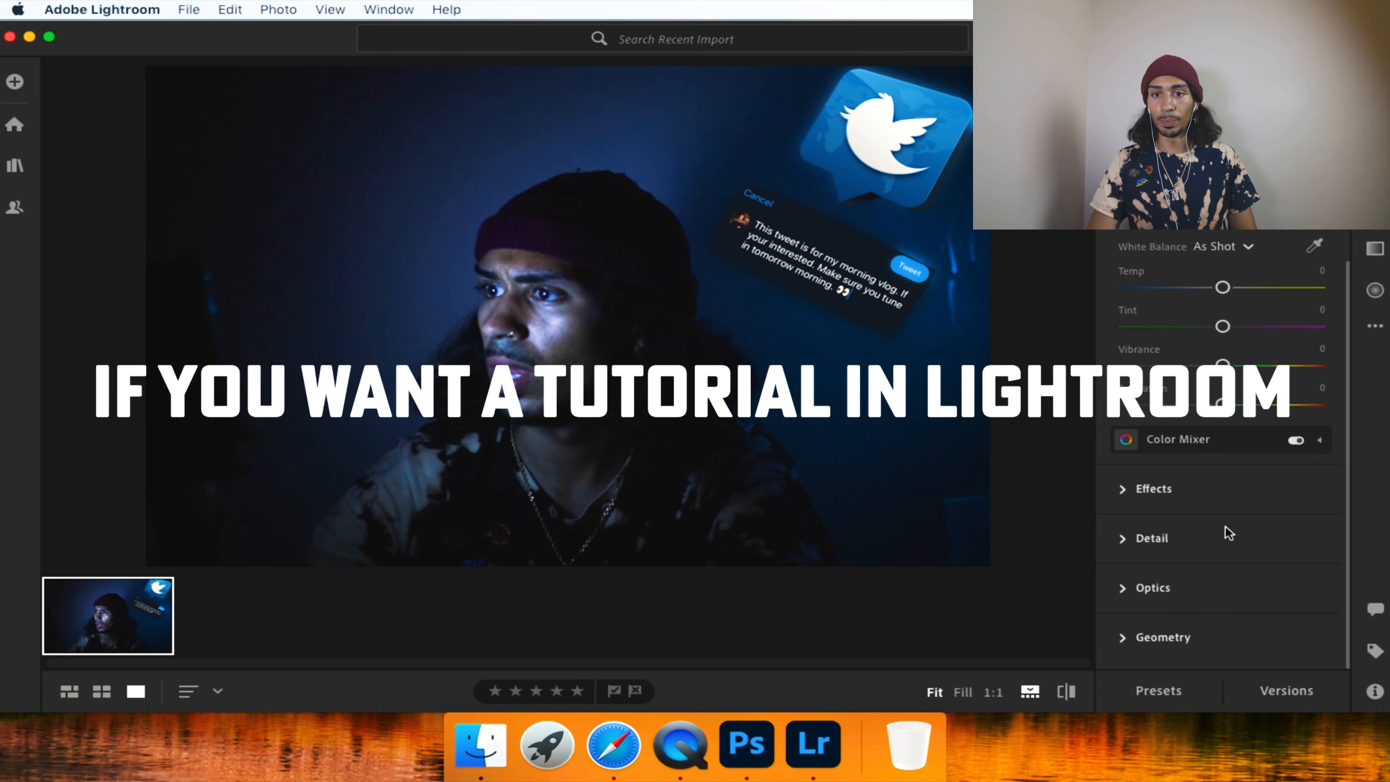
click(1153, 489)
scroll(1191, 432, down, 5)
scroll(1194, 431, up, 5)
drag(1222, 311, 1251, 349)
drag(1222, 388, 1253, 388)
drag(1222, 427, 1237, 427)
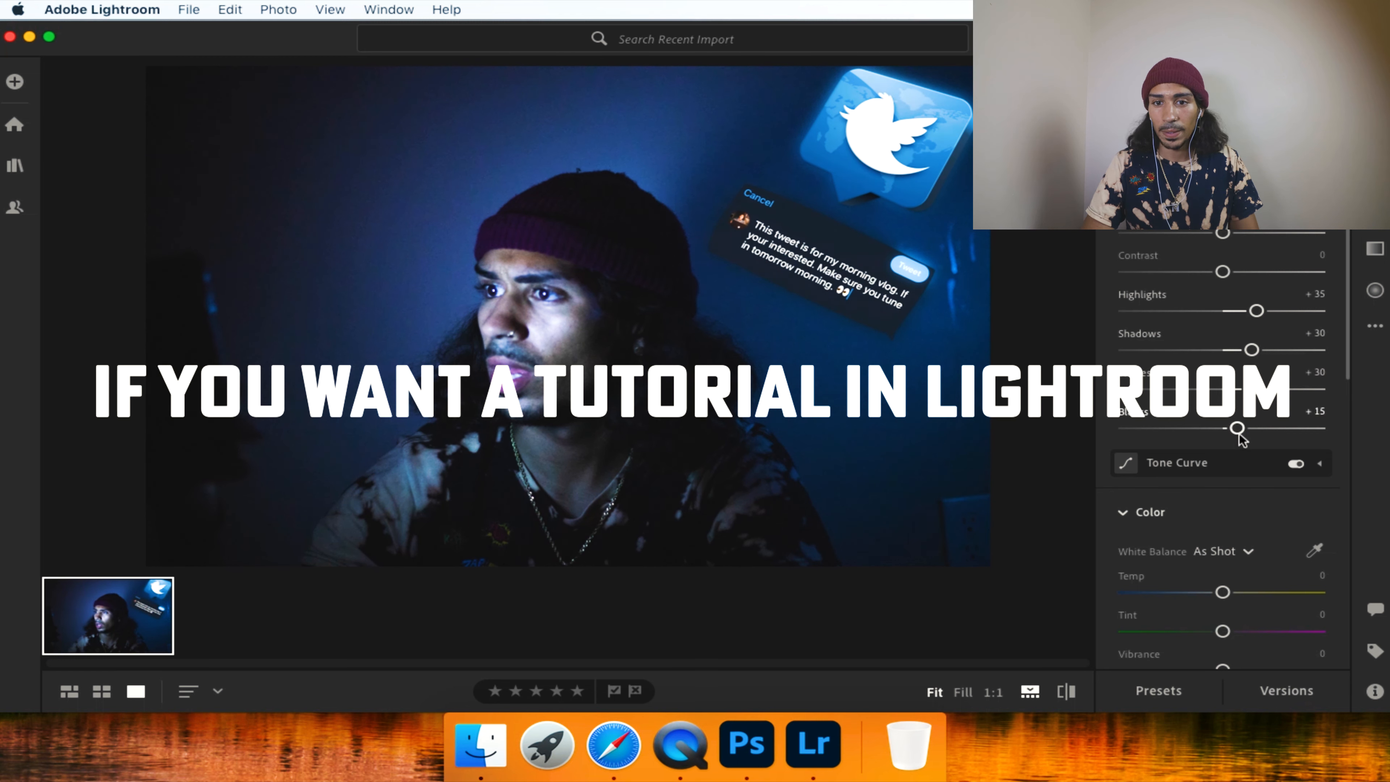
drag(1222, 272, 1248, 271)
Reshape the photo's parametric tone curve, with the Darks region at +12.
click(1176, 463)
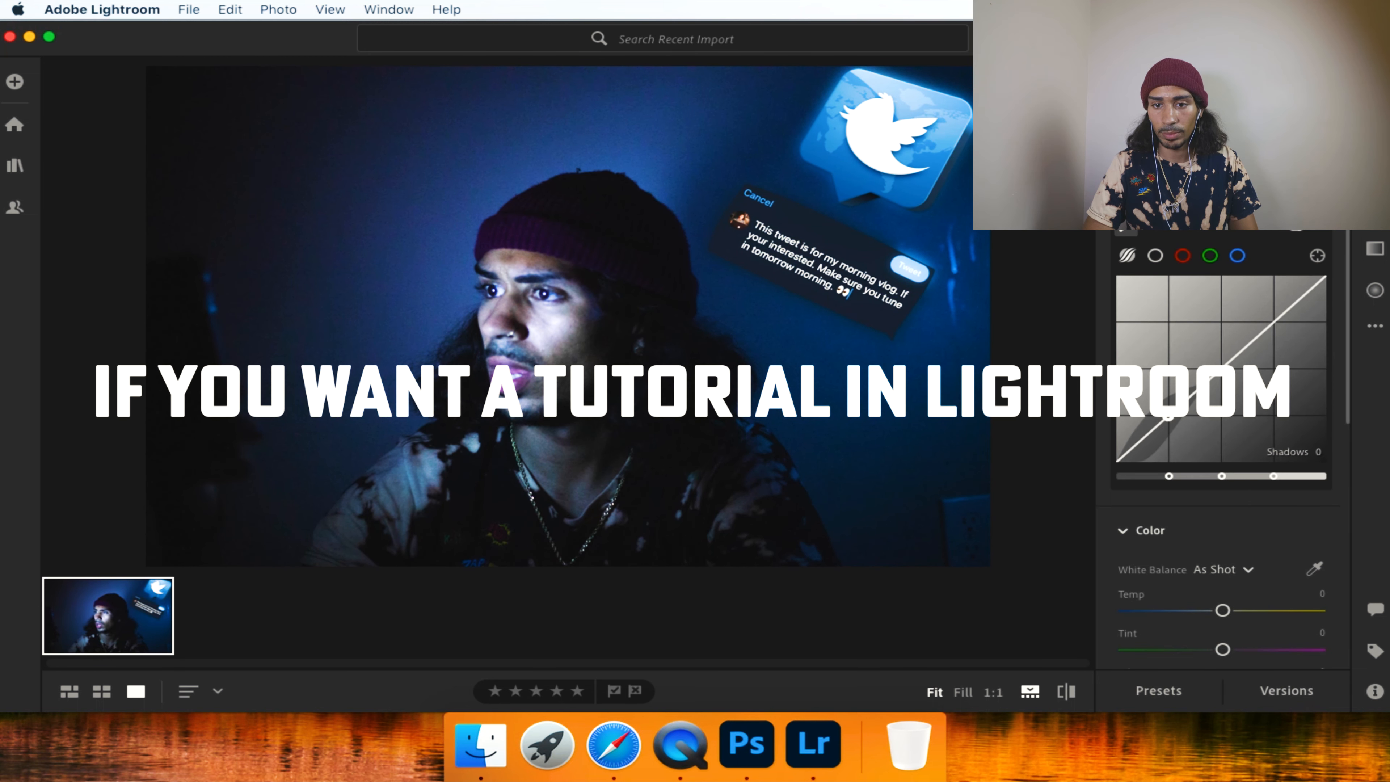
drag(1217, 401, 1217, 408)
key(super+z)
drag(1275, 320, 1274, 324)
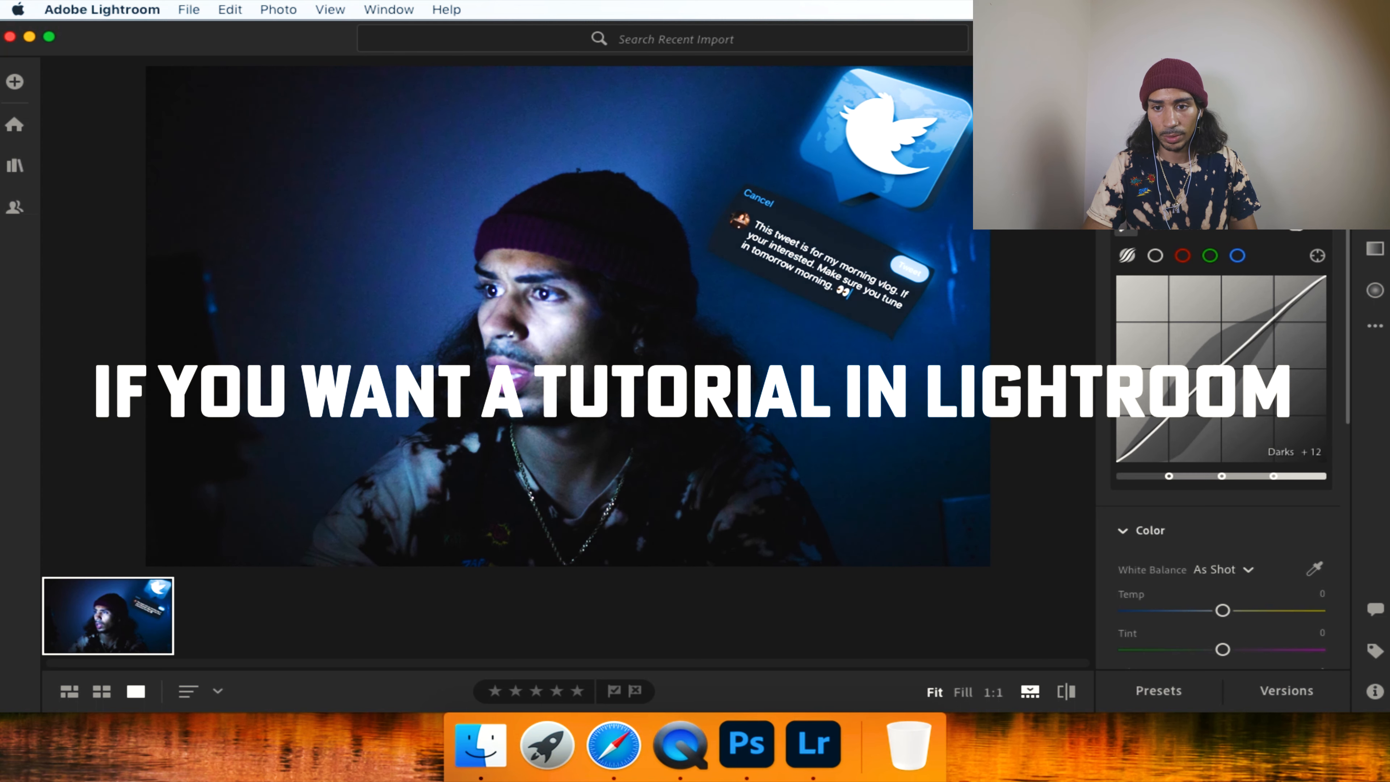
Set the photo's vibrance to +15 and saturation to −10.
scroll(1220, 383, down, 3)
mouse_move(1222, 456)
mouse_down()
mouse_move(1251, 460)
mouse_move(1222, 457)
mouse_up()
scroll(1219, 542, down, 1)
mouse_move(1222, 545)
mouse_down()
mouse_move(1234, 509)
mouse_move(1212, 545)
mouse_up()
scroll(1225, 542, down, 5)
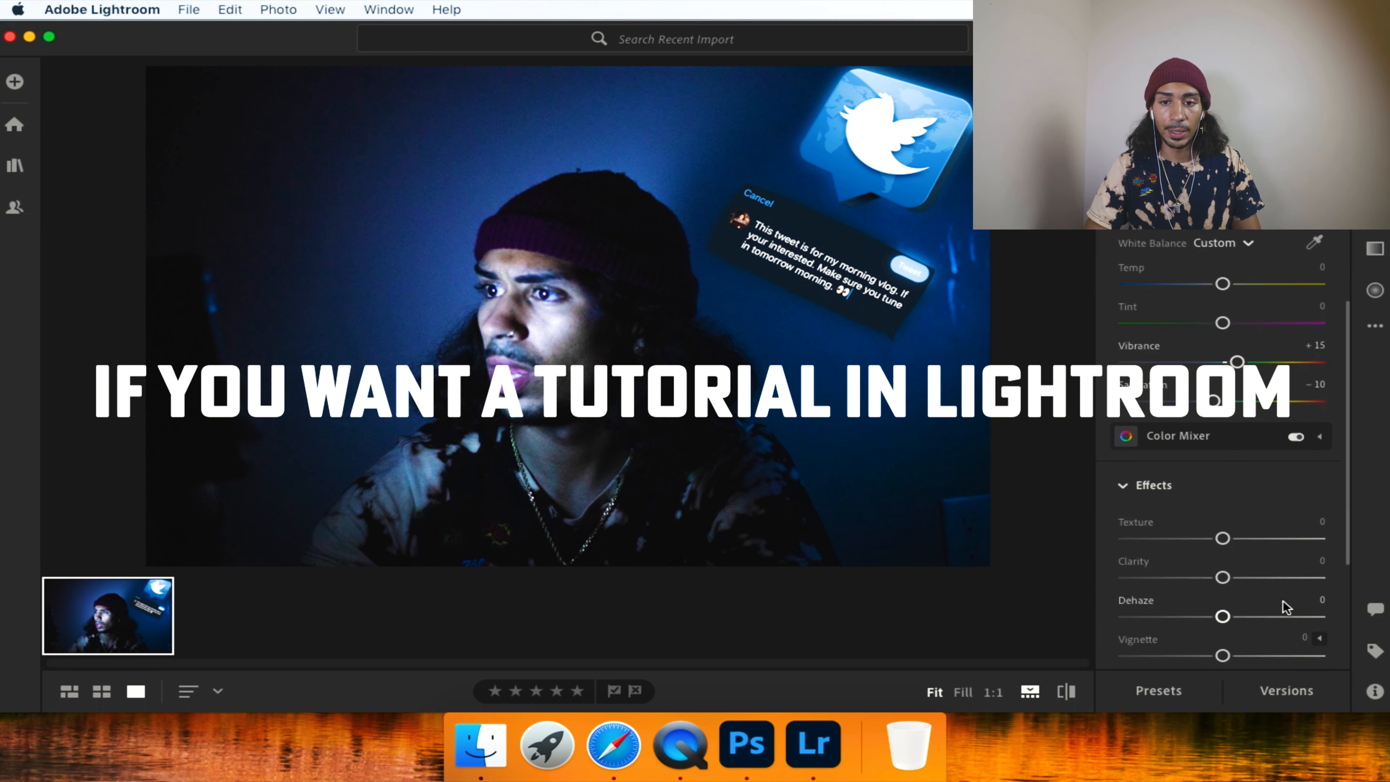
Set the photo's texture to +5, clarity to +35, sharpening to 80 and noise reduction to 35.
drag(1222, 455, 1251, 458)
scroll(1243, 457, down, 2)
click(1151, 571)
drag(1129, 502, 1198, 504)
drag(1129, 464, 1240, 465)
scroll(1232, 467, up, 2)
drag(1249, 284, 1257, 285)
Compare the edited photo with the original and look through the Optics, Geometry and other adjustment settings.
key(backslash)
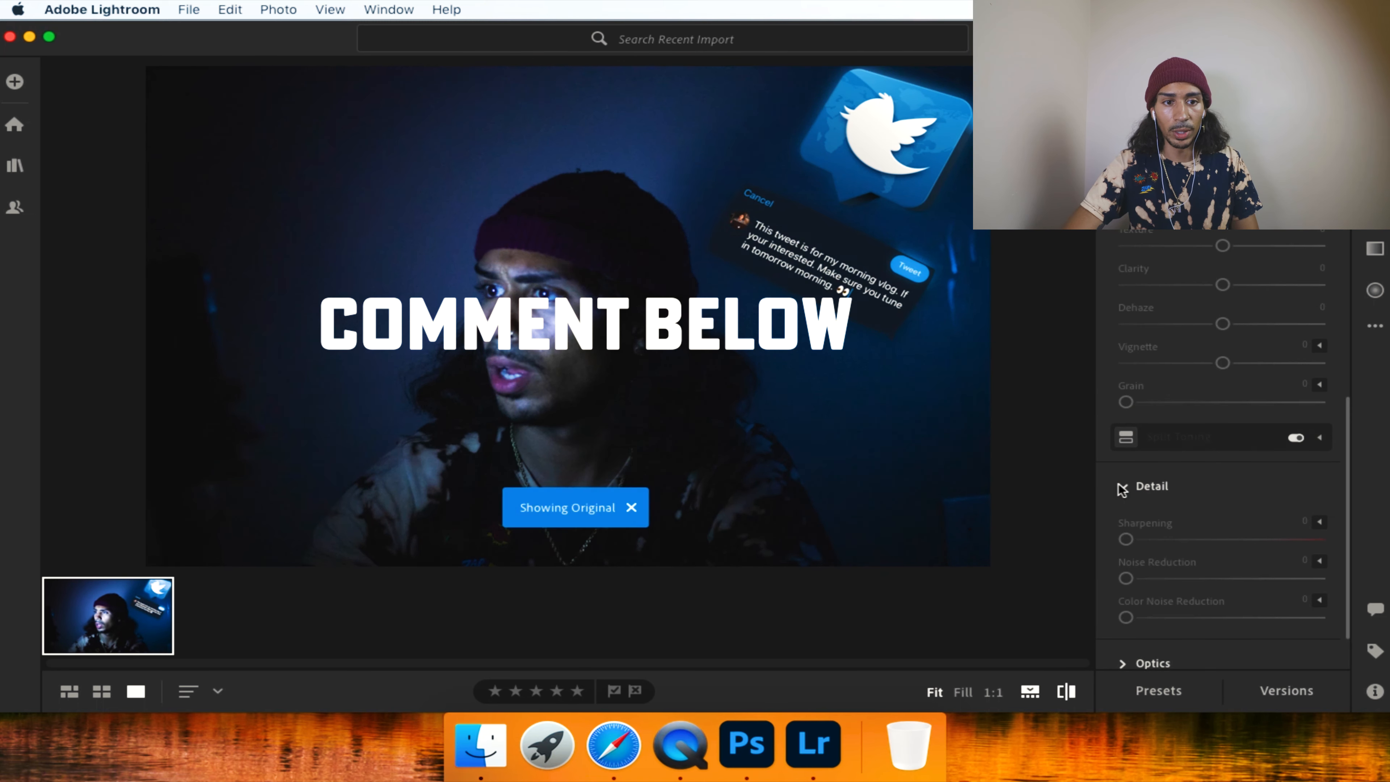
key(backslash)
scroll(1123, 486, down, 3)
click(1123, 585)
click(1123, 637)
click(1124, 237)
scroll(1160, 335, up, 15)
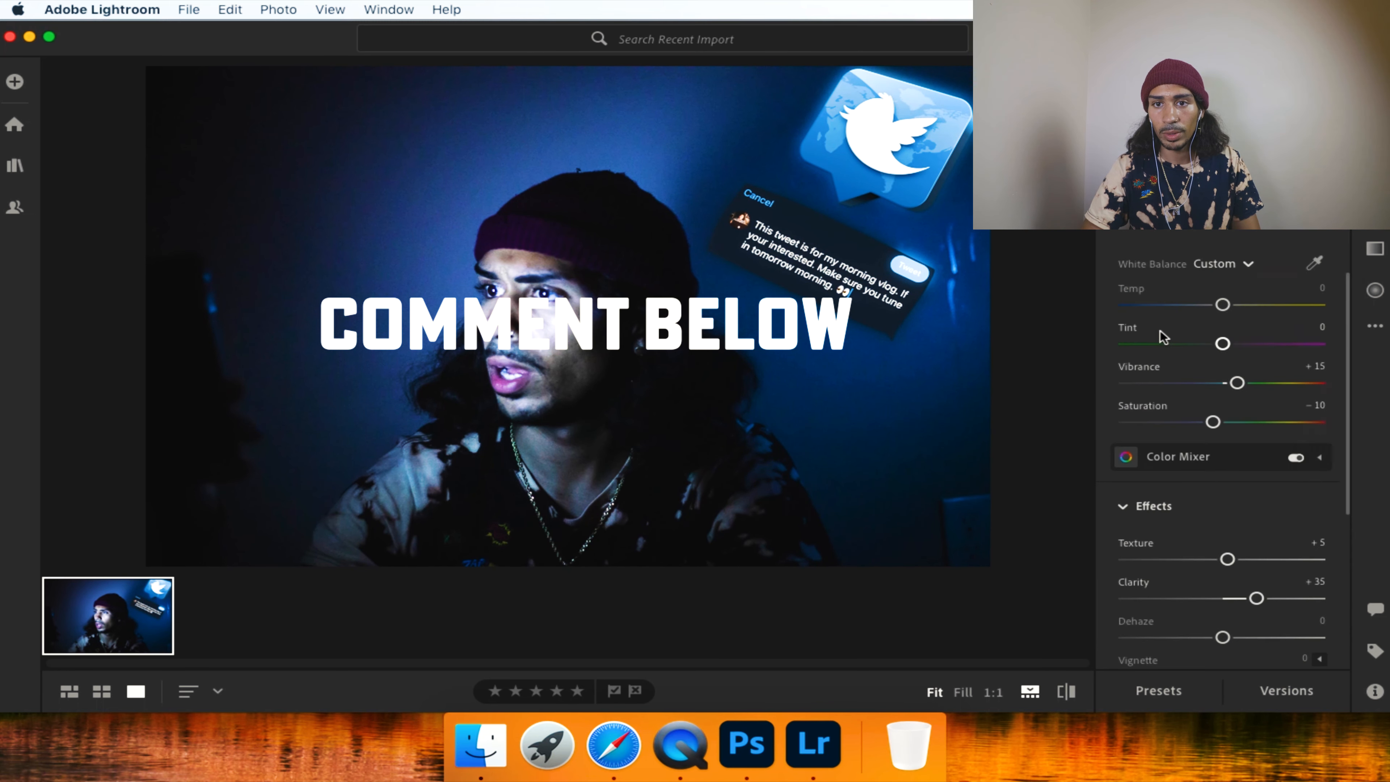
scroll(1215, 241, down, 15)
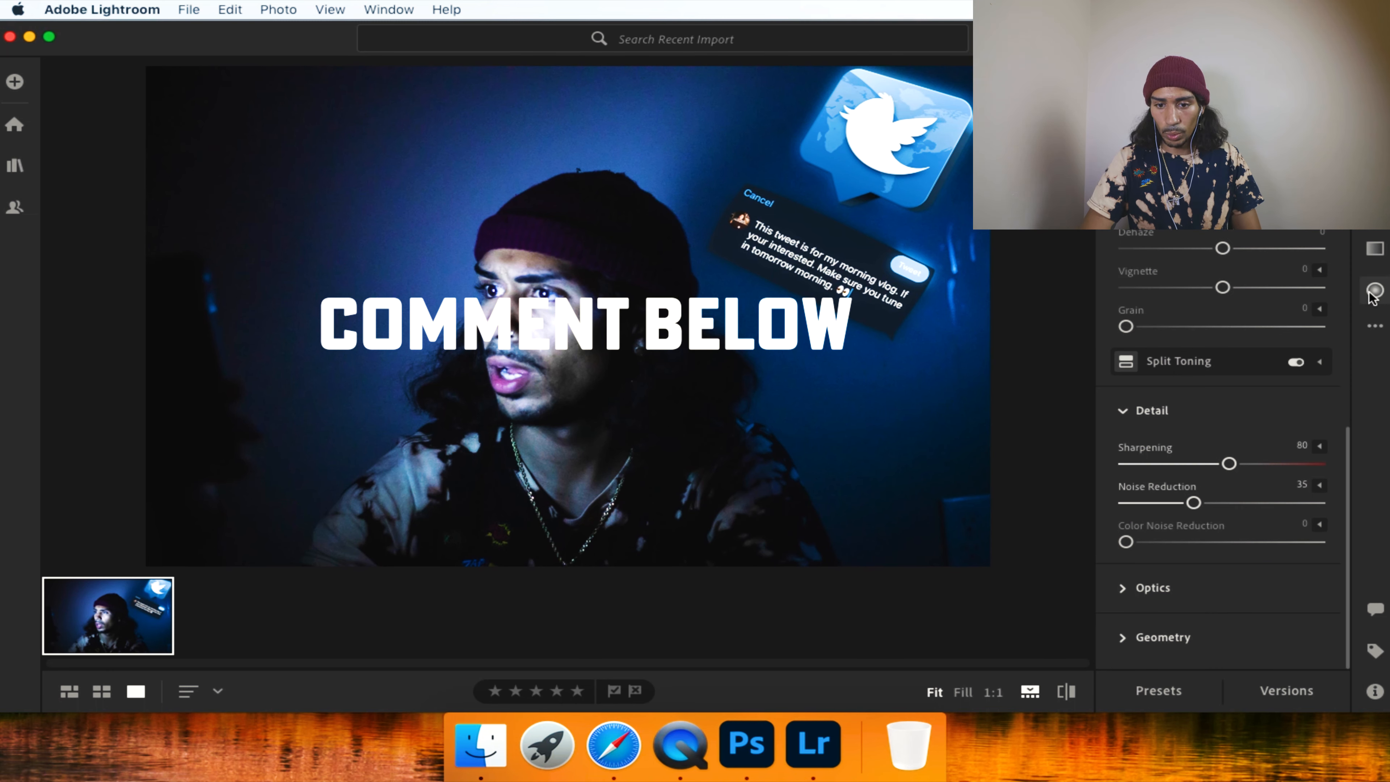
Adjust the orange and yellow tones in the Color Mixer and set the red saturation to +10.
scroll(1188, 301, up, 10)
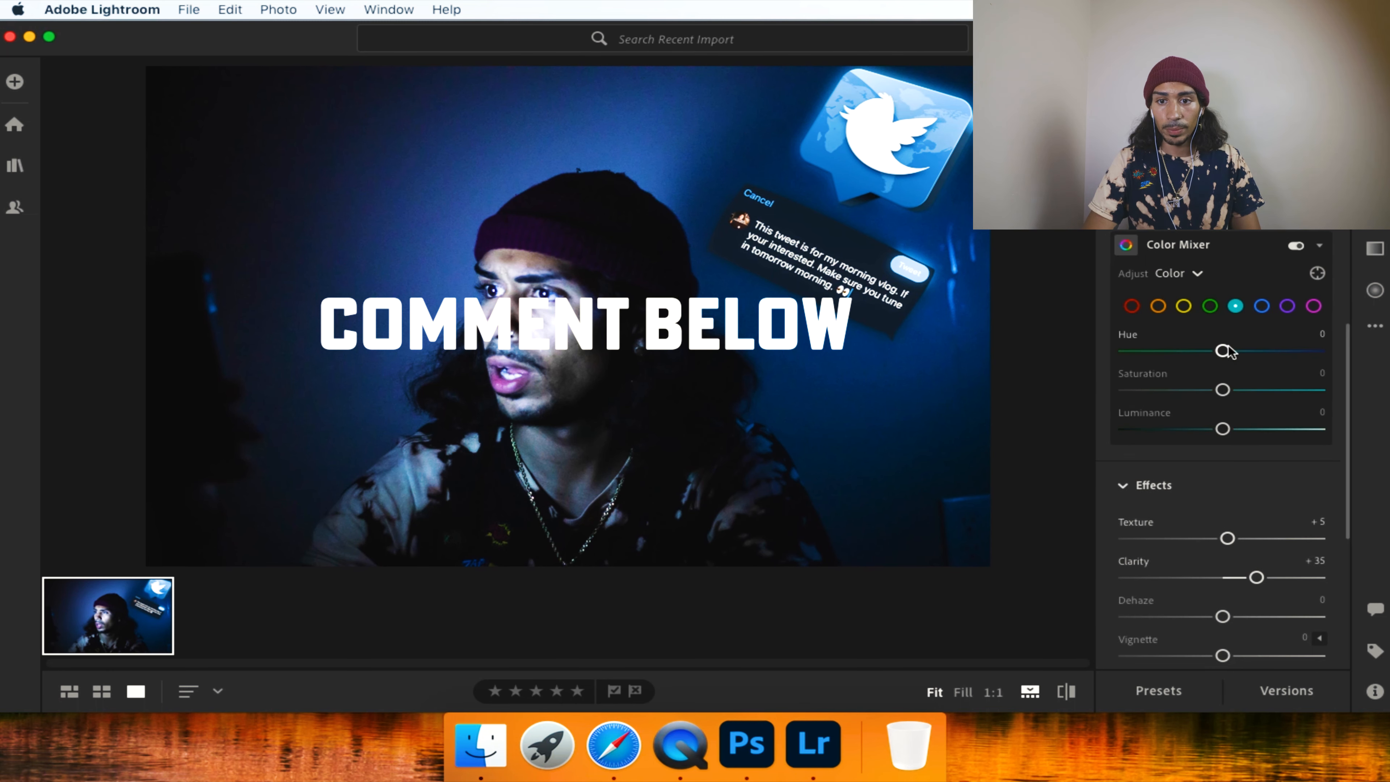
drag(1231, 354, 1222, 353)
click(1261, 306)
drag(1222, 351, 1222, 354)
click(1158, 306)
click(1184, 307)
drag(1141, 378, 1222, 389)
click(1157, 306)
drag(1222, 390, 1235, 430)
click(1131, 306)
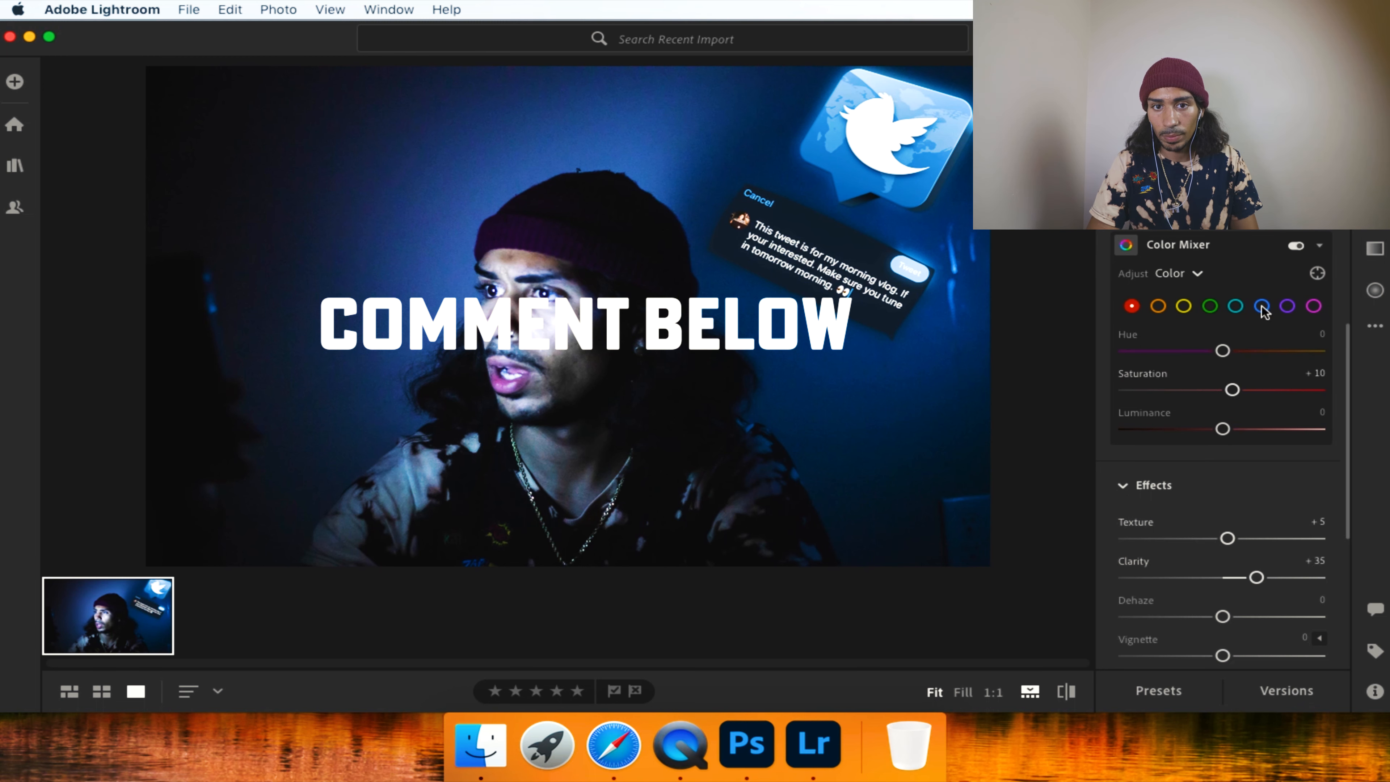
Adjust the blue luminance in the Color Mixer, shift the aqua hue to −59 and raise the aqua luminance.
click(1261, 306)
mouse_move(1222, 429)
mouse_down()
mouse_move(1250, 425)
mouse_move(1231, 431)
mouse_up()
drag(1222, 351, 1165, 351)
click(1235, 306)
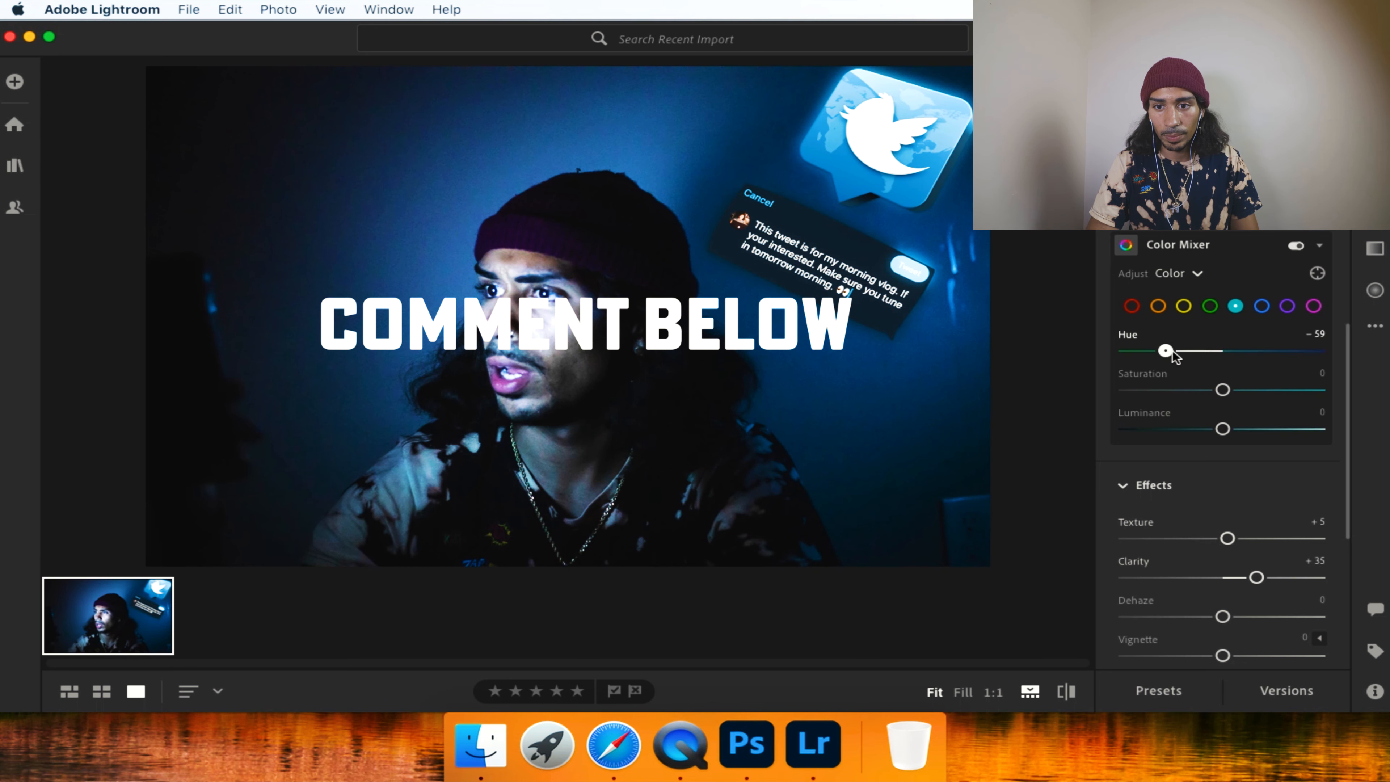
mouse_move(1260, 427)
mouse_down()
mouse_move(1234, 429)
mouse_move(1193, 392)
mouse_move(1275, 428)
mouse_up()
Set the magenta hue to +30, saturation to +35 and luminance to +15 in the Color Mixer.
click(1286, 306)
click(1313, 306)
drag(1222, 351, 1265, 429)
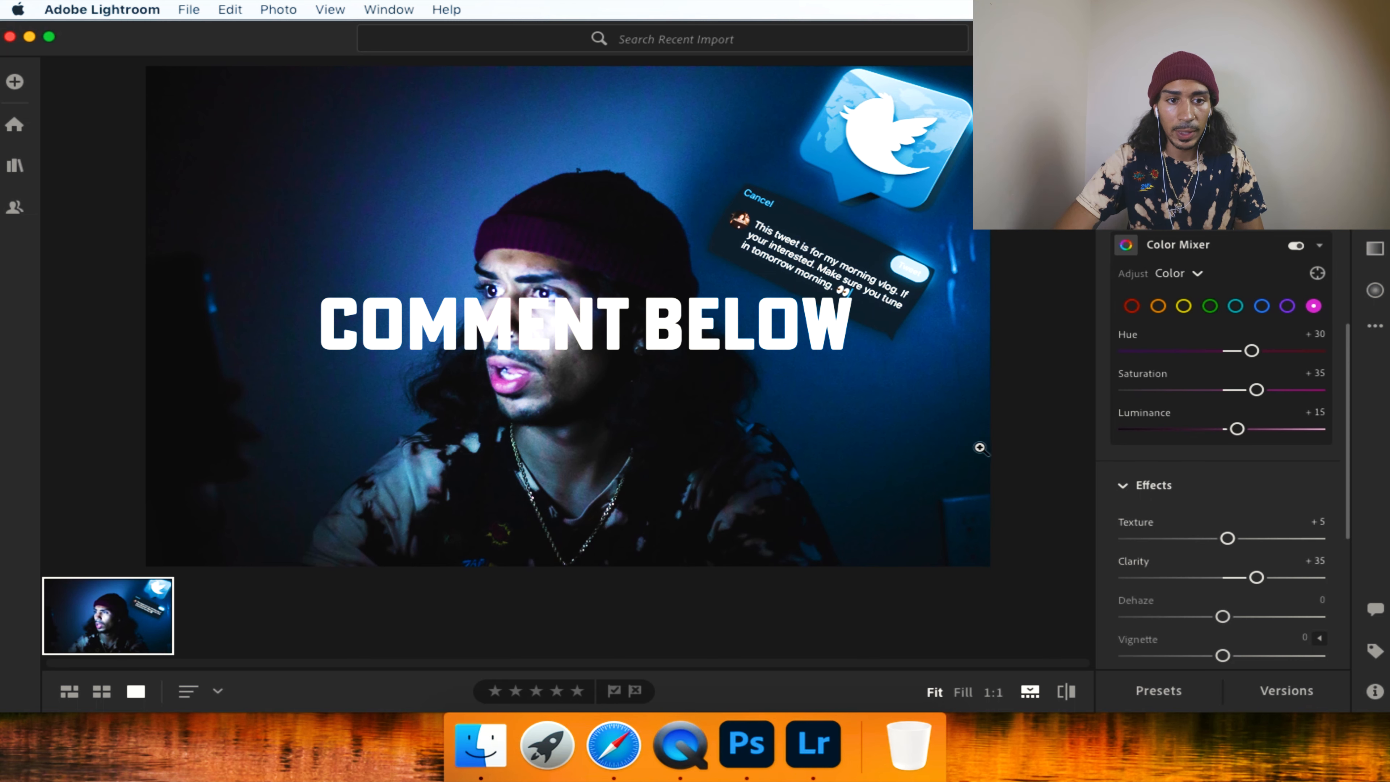
Add a slight dark vignette to the photo.
scroll(1135, 590, down, 3)
drag(1222, 559, 1210, 560)
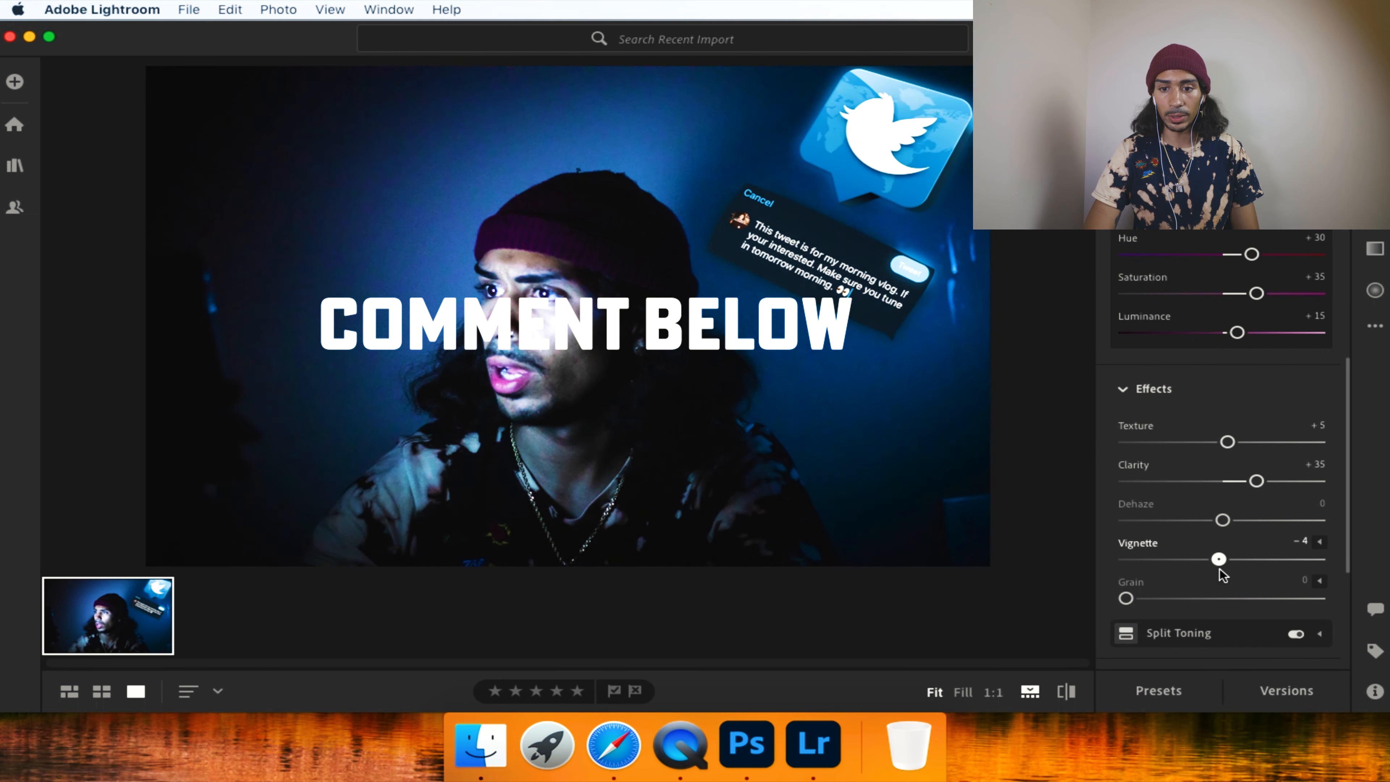
scroll(1225, 568, up, 10)
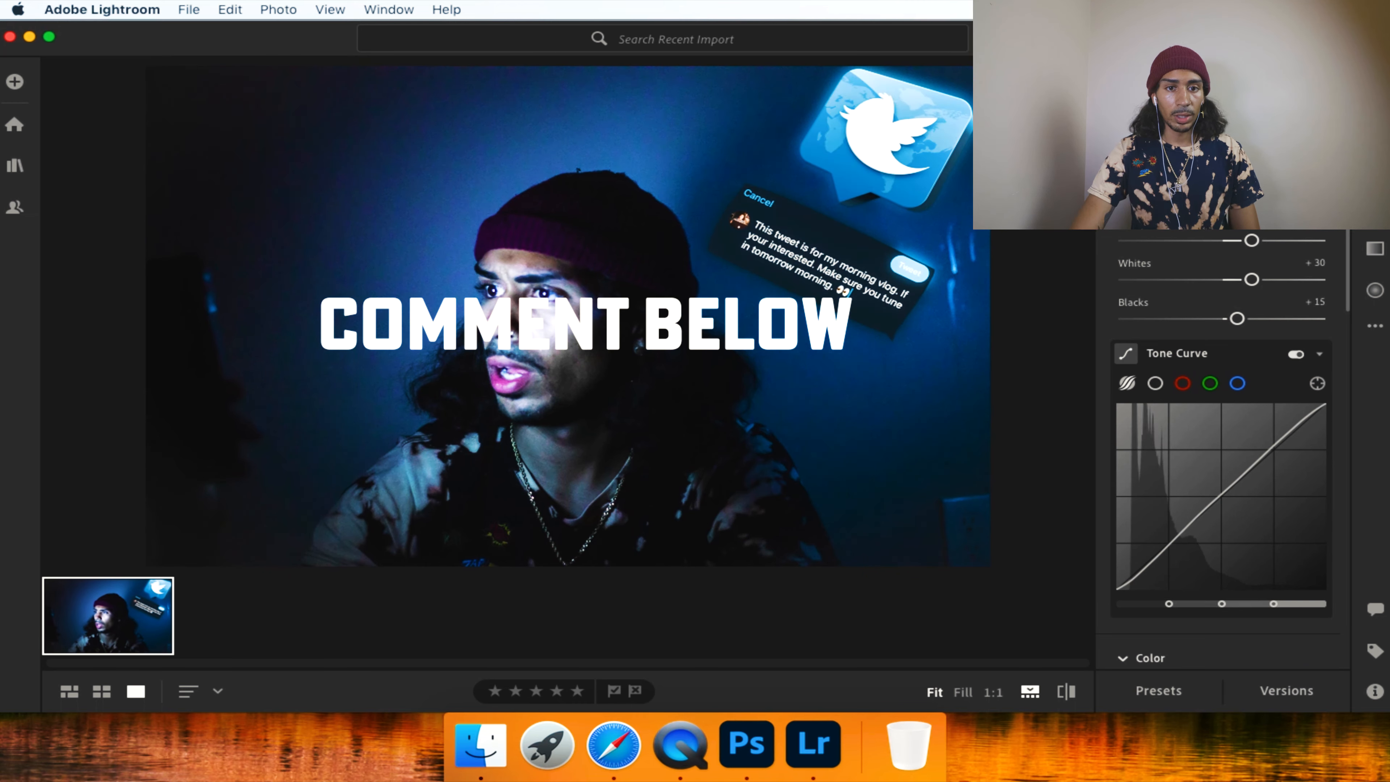
scroll(1219, 470, down, 10)
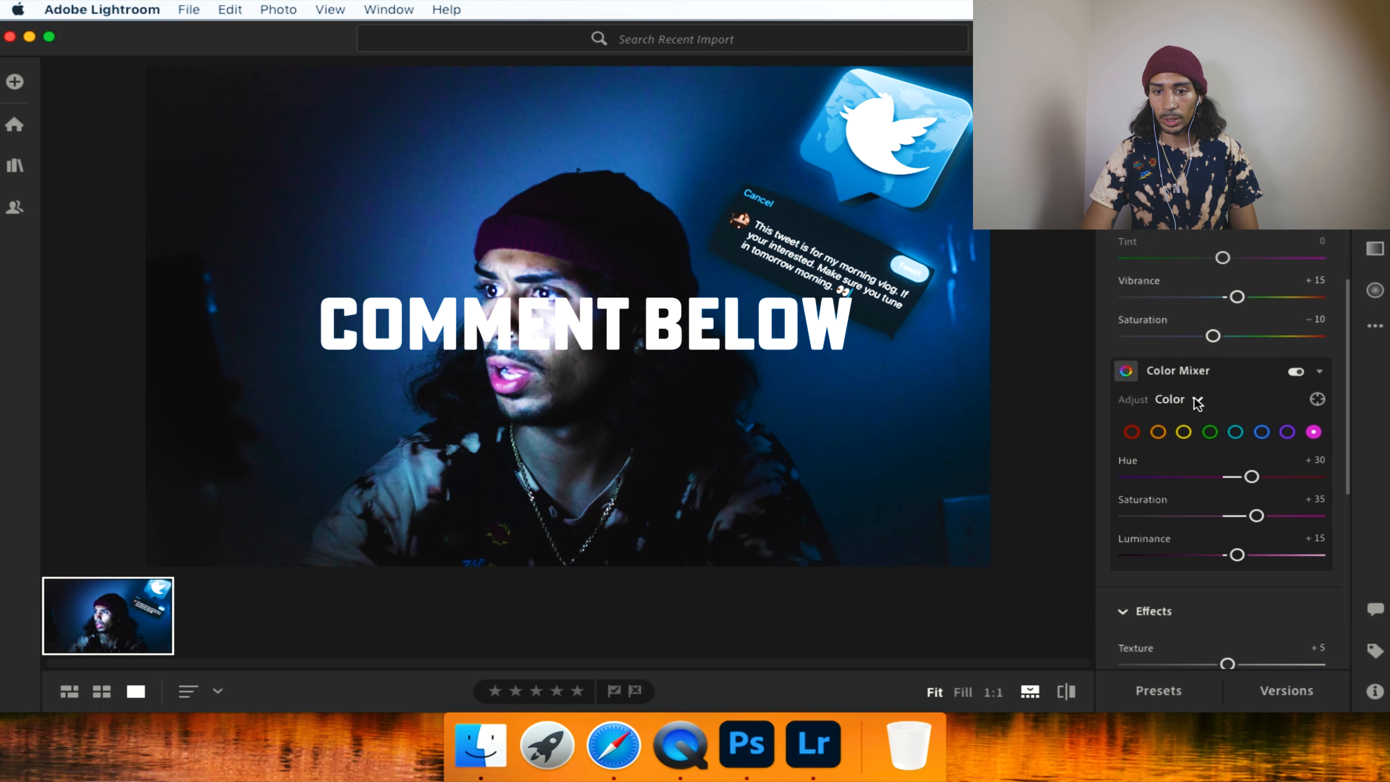
Split-tone the photo with a warm yellow highlight tint and a shadow tint of Hue 55, Sat 6.
click(1210, 501)
drag(1211, 378, 1246, 400)
mouse_move(1145, 385)
mouse_down()
mouse_move(1135, 374)
mouse_move(1161, 368)
mouse_move(1145, 335)
mouse_move(1137, 374)
mouse_move(1153, 397)
mouse_up()
key(backslash)
click(1152, 403)
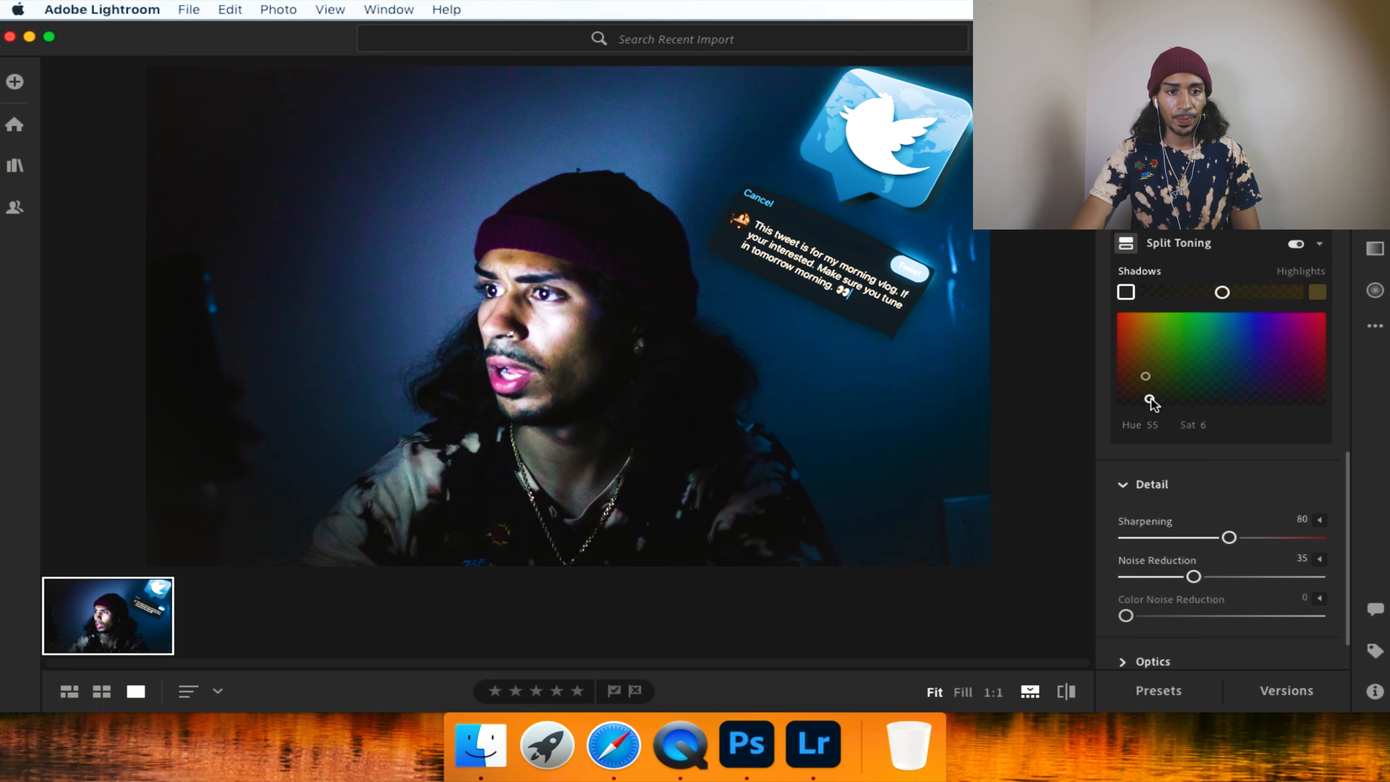
Review the light and tone curve settings and compare the finished grade with the original photo several times.
scroll(1128, 628, up, 10)
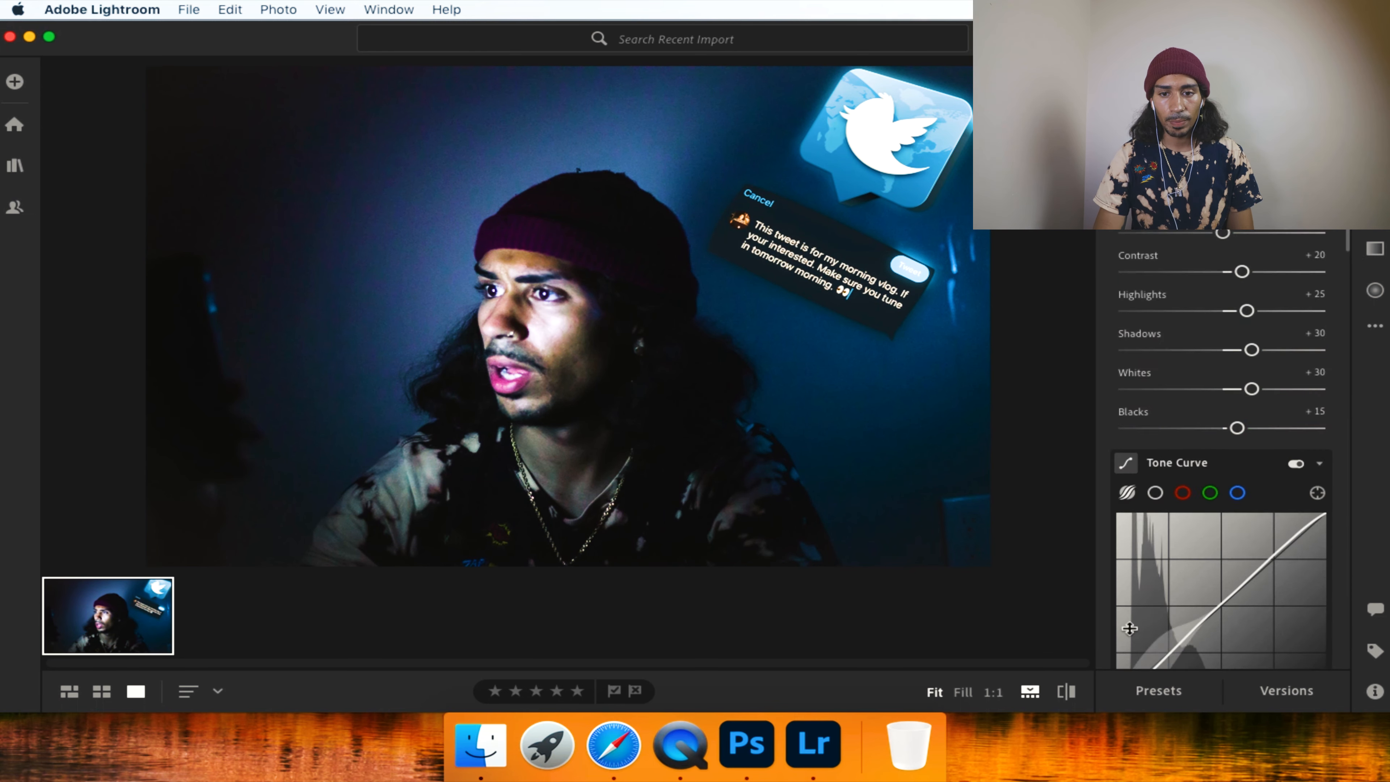
scroll(1129, 628, down, 4)
key(backslash)
key(backslash)
key(backslash)
key(backslash)
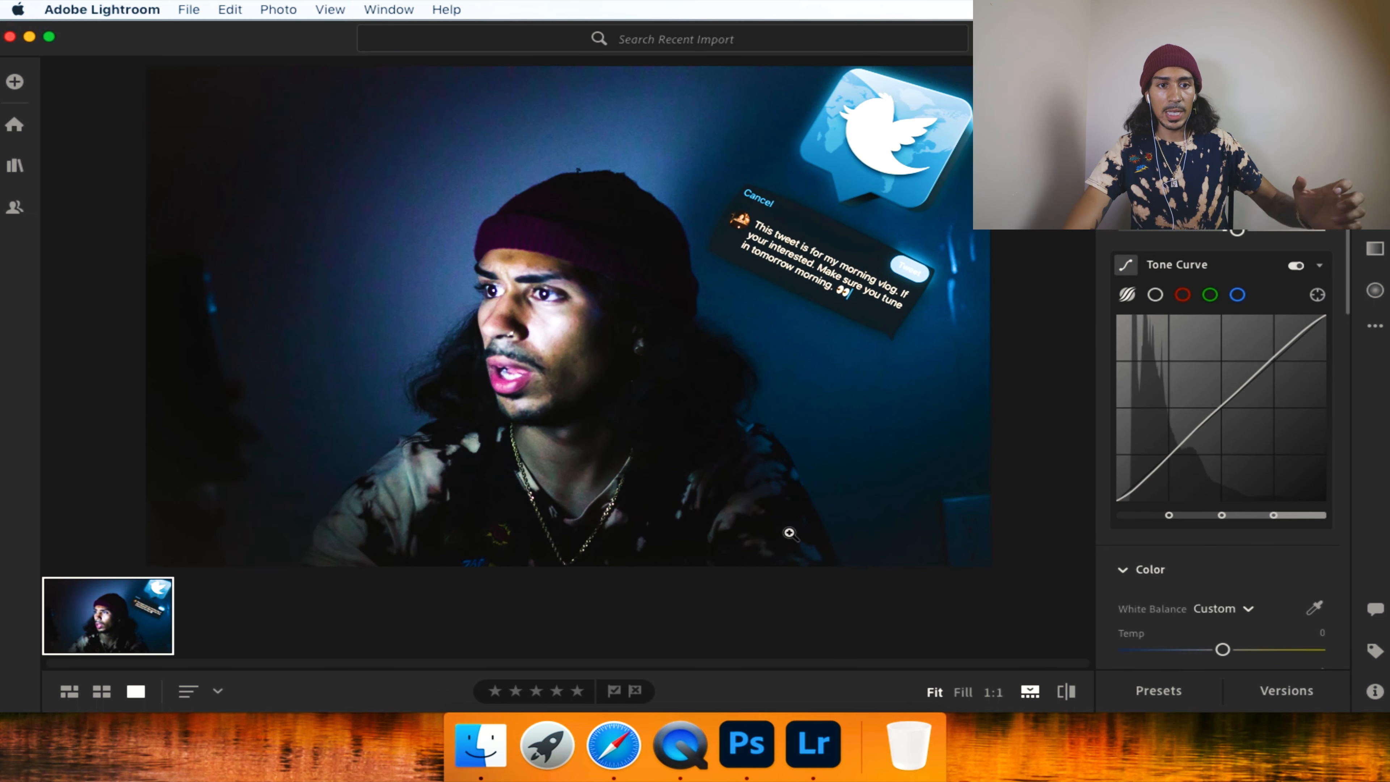
key(backslash)
key(backslash)
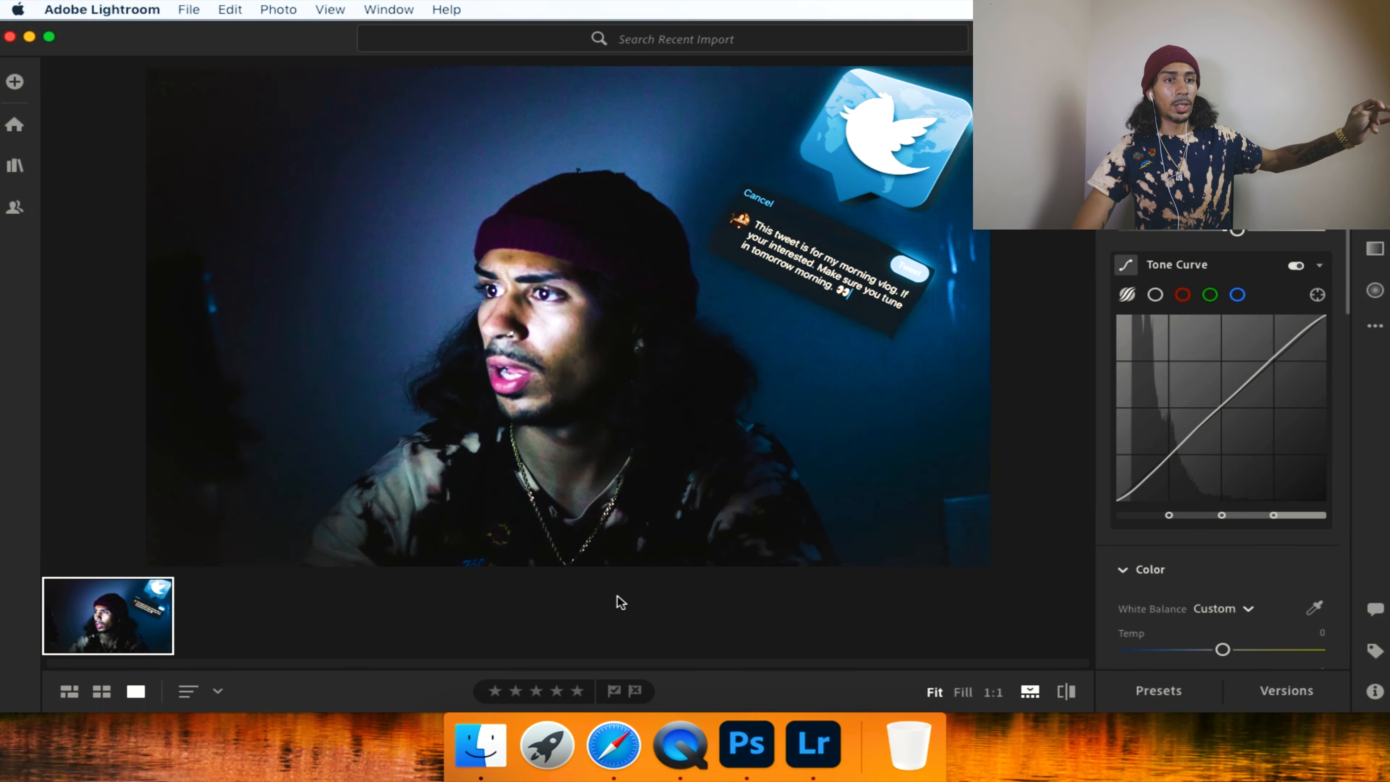
Export the graded photo to the project's Photos folder under Vlogs on the Backup Plus drive.
click(201, 7)
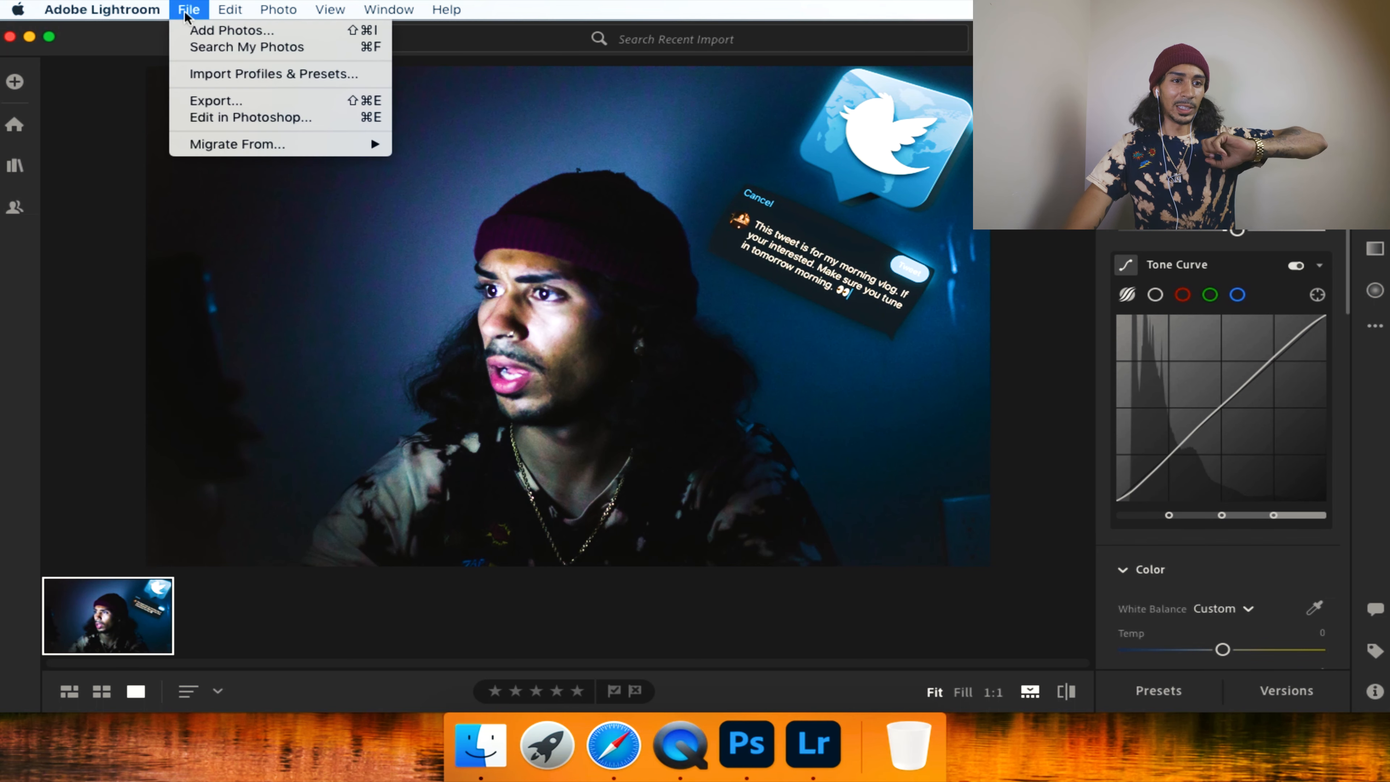
click(220, 100)
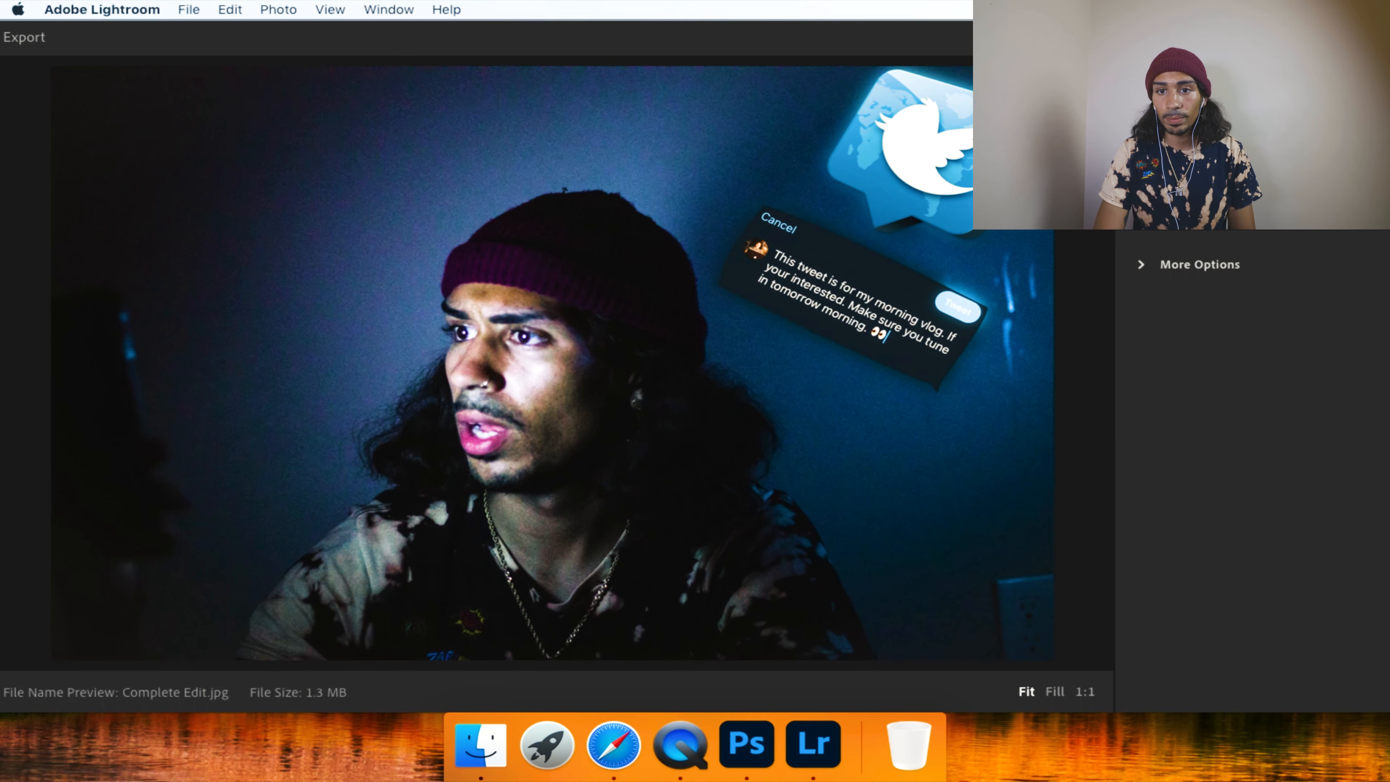
click(1335, 37)
click(434, 393)
click(546, 325)
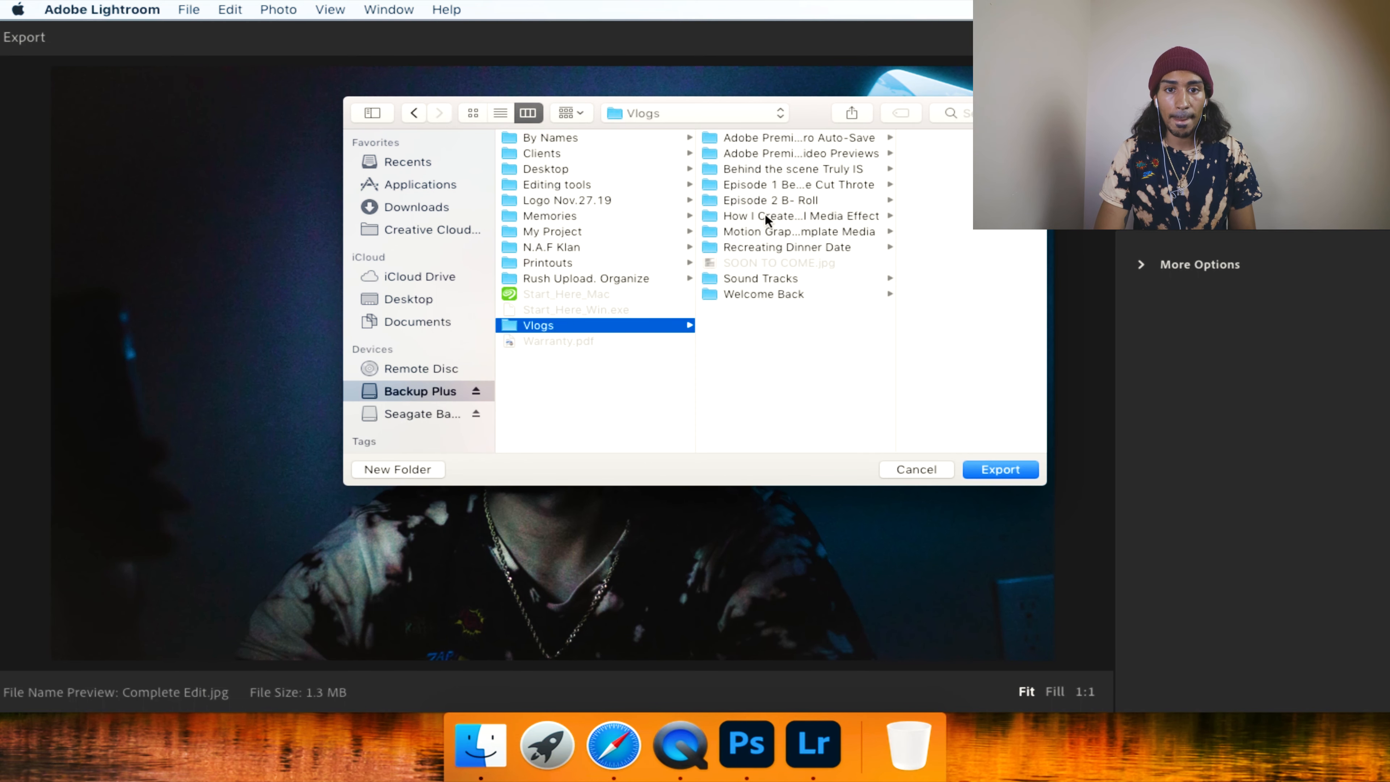
click(765, 215)
click(895, 138)
click(1000, 469)
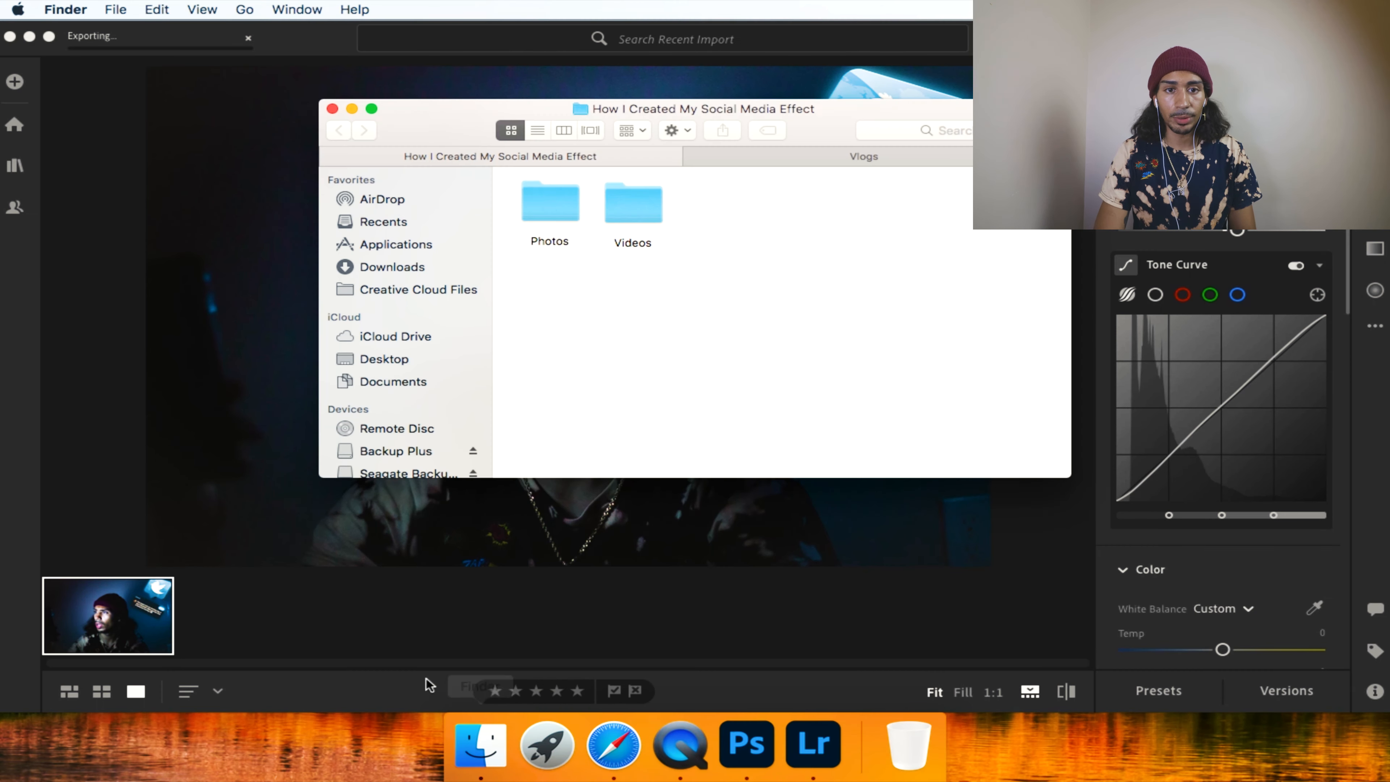
Open Complete Edit-2.jpg and Complete Edit.jpg in Preview to compare the versions, and close the preview.
double_click(550, 198)
double_click(654, 297)
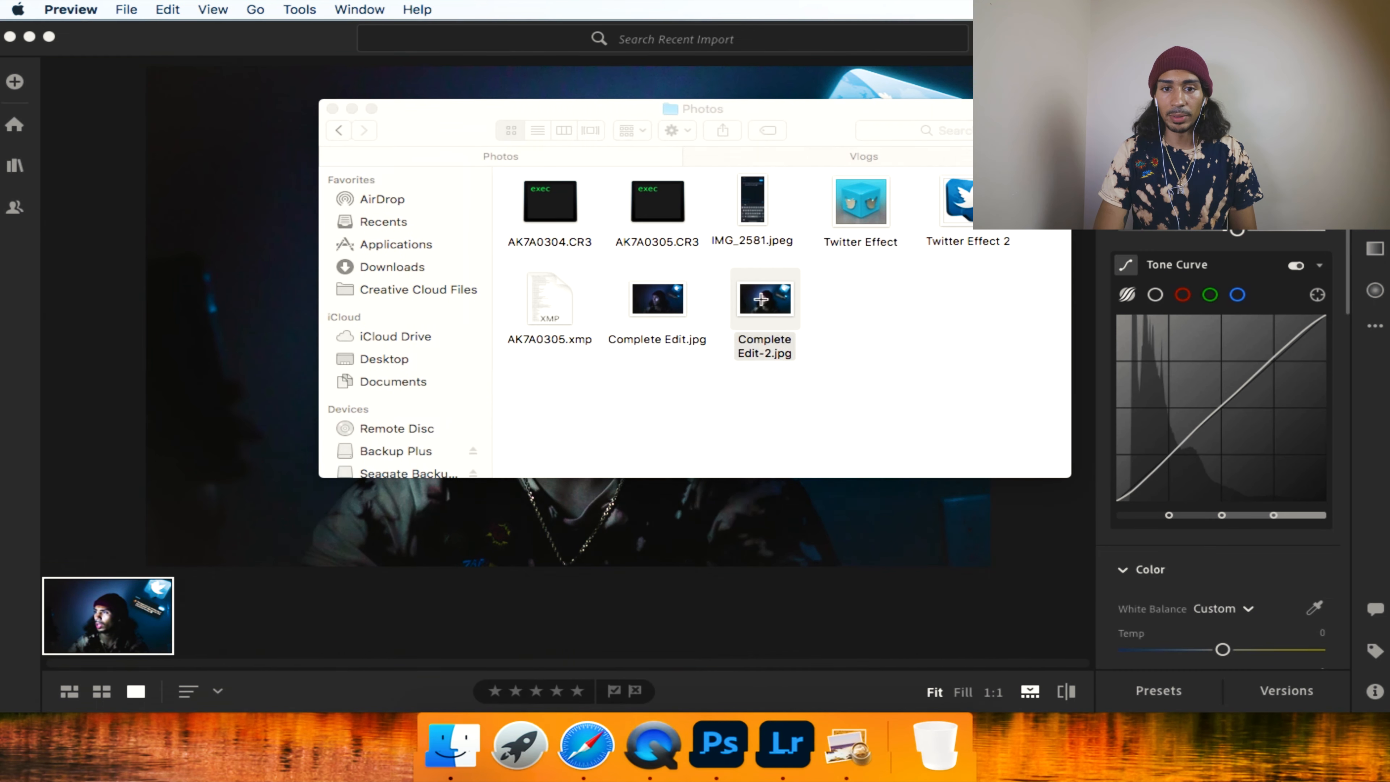
double_click(765, 306)
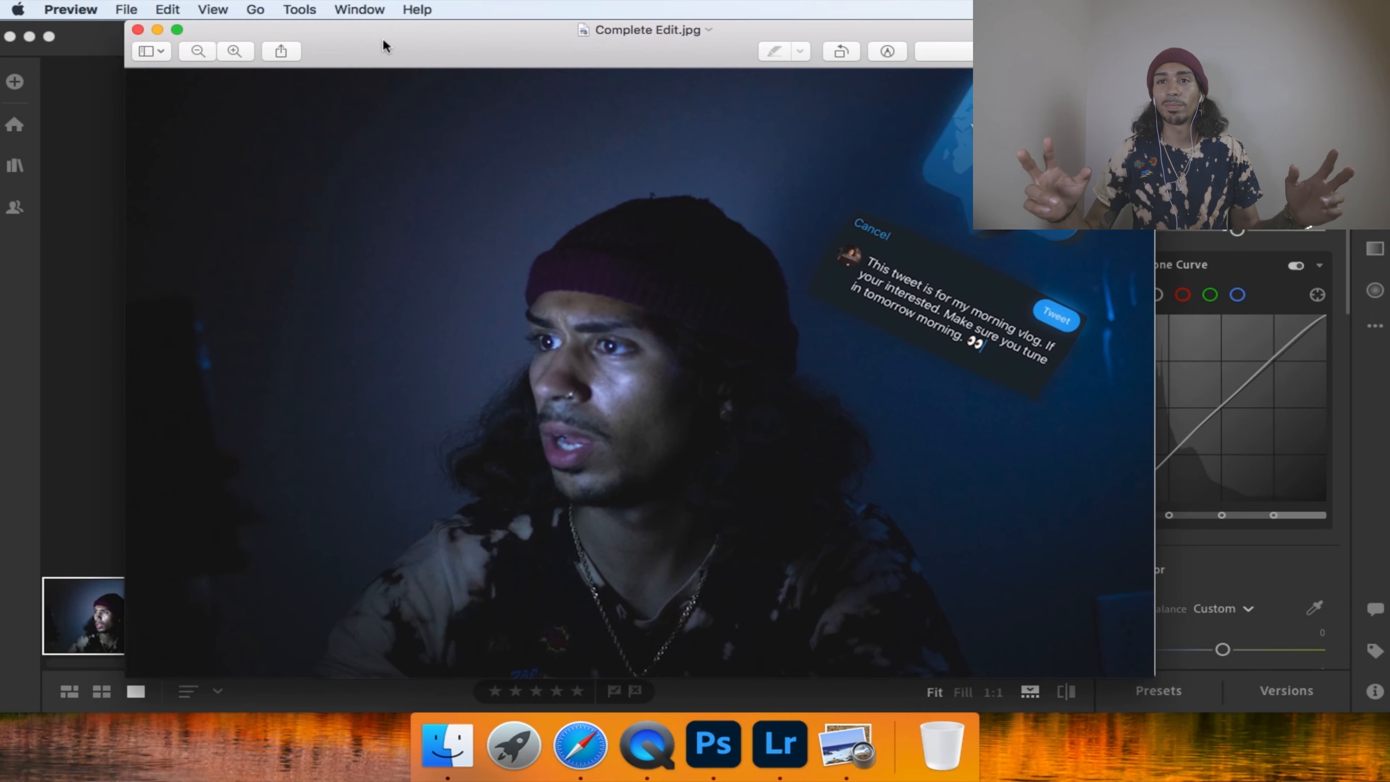
click(103, 30)
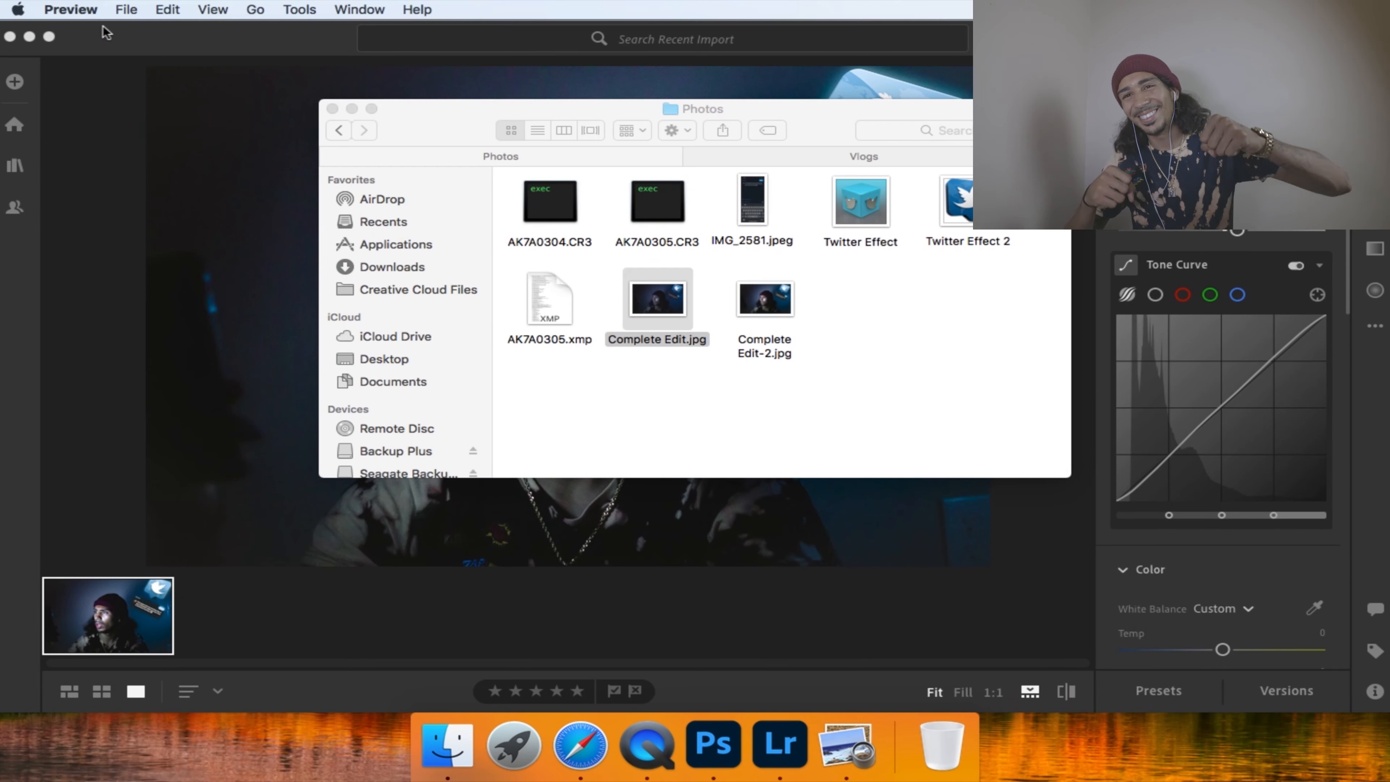